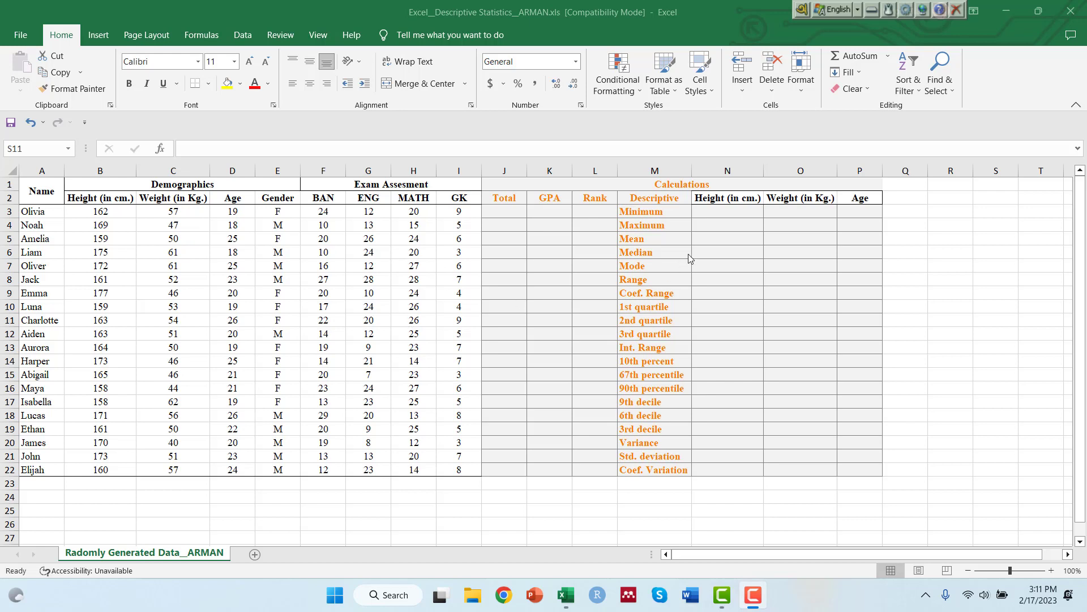
Calculate the minimum height in cell N3 with the MIN function over B3:B22.
left_click(721, 211)
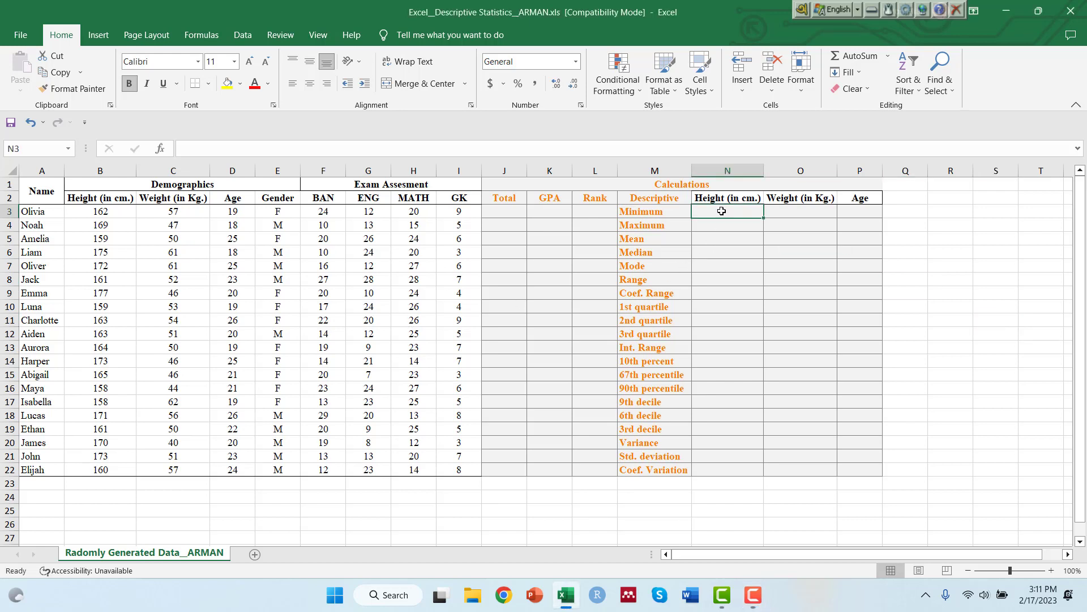
type("=min")
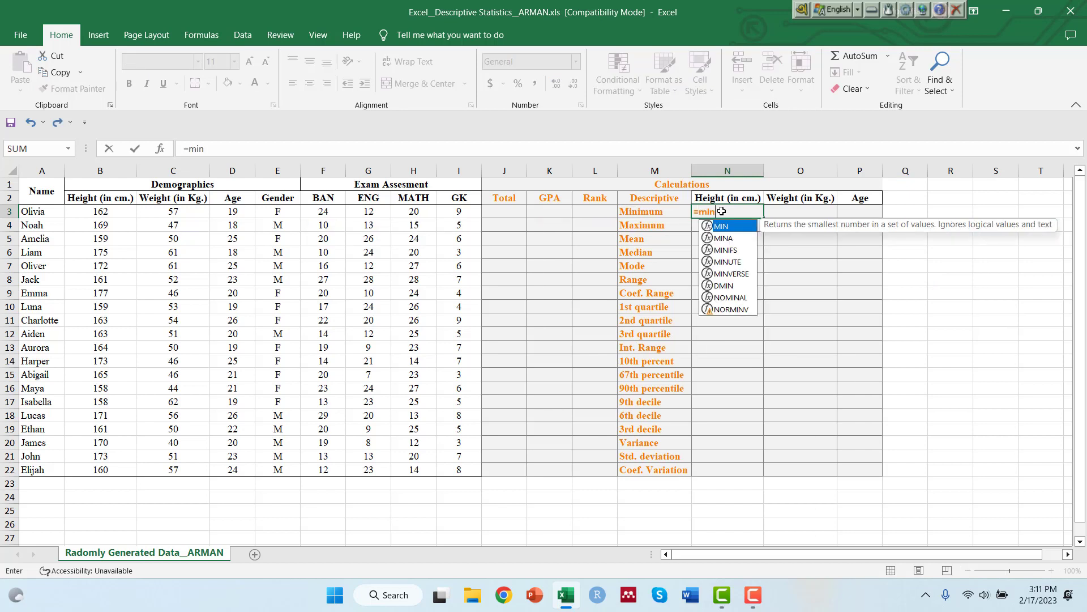
double_click(726, 226)
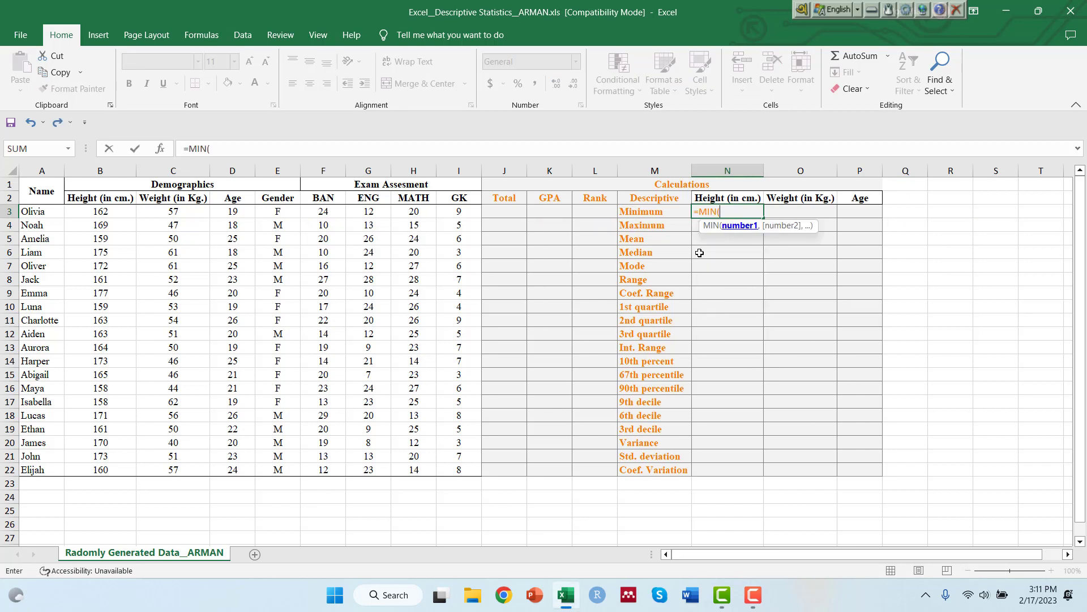
left_click(92, 218)
left_click_drag(92, 217, 102, 468)
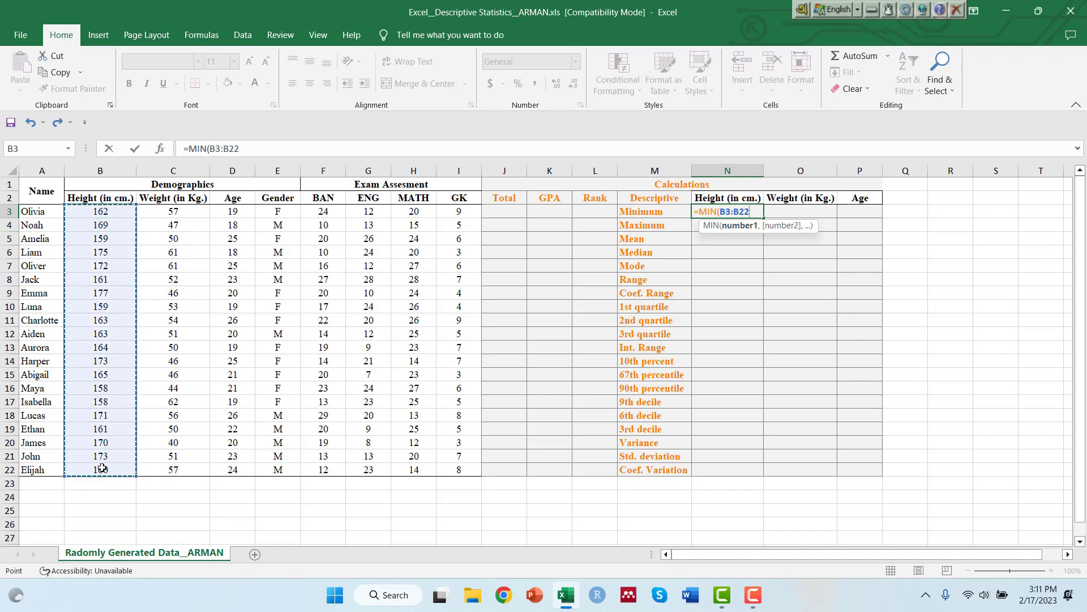
key("Return")
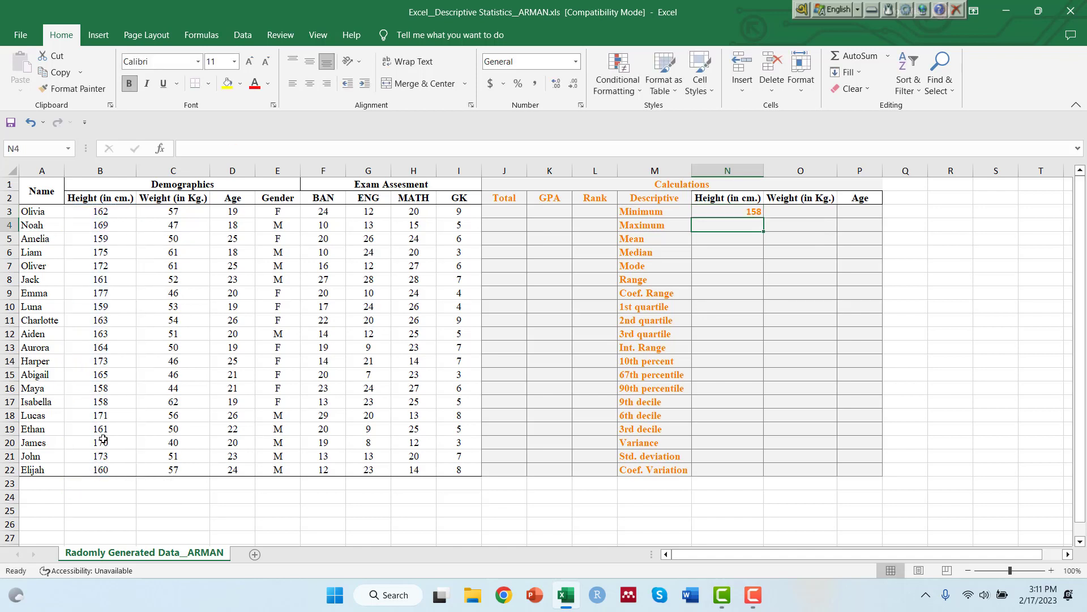
Copy the minimum formula from N3 across to the weight and age columns, O3:P3, and inspect the weight formula.
left_click(748, 212)
left_click_drag(765, 220, 863, 211)
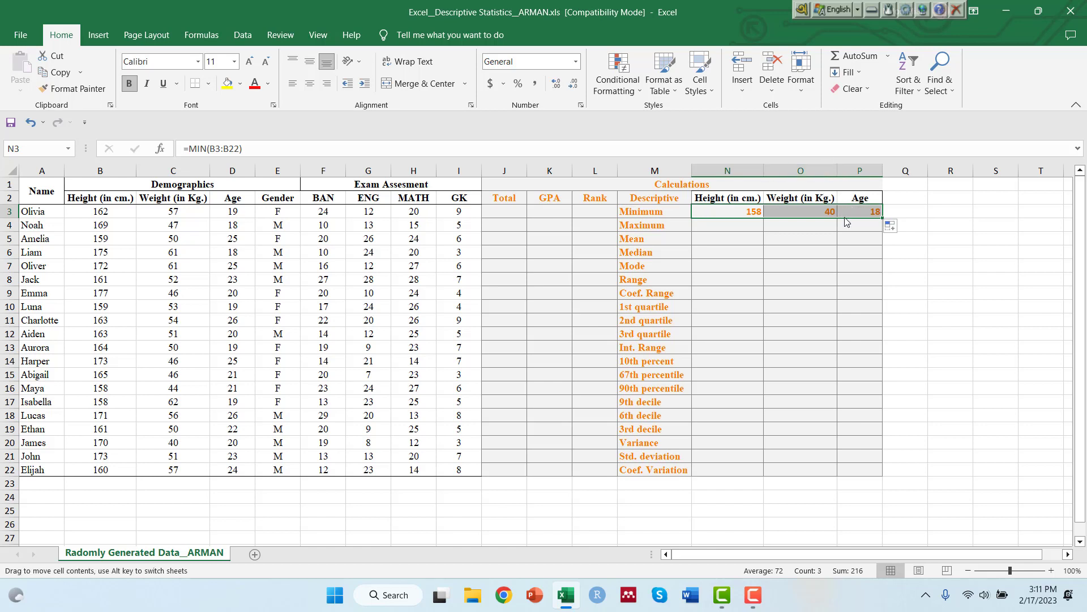
left_click(824, 212)
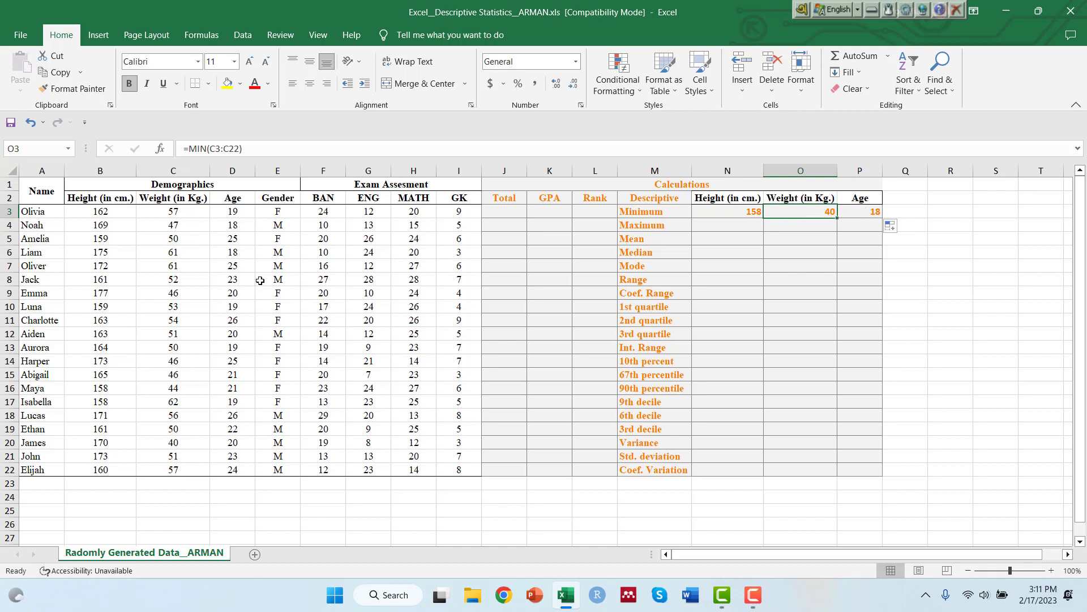
left_click(778, 238)
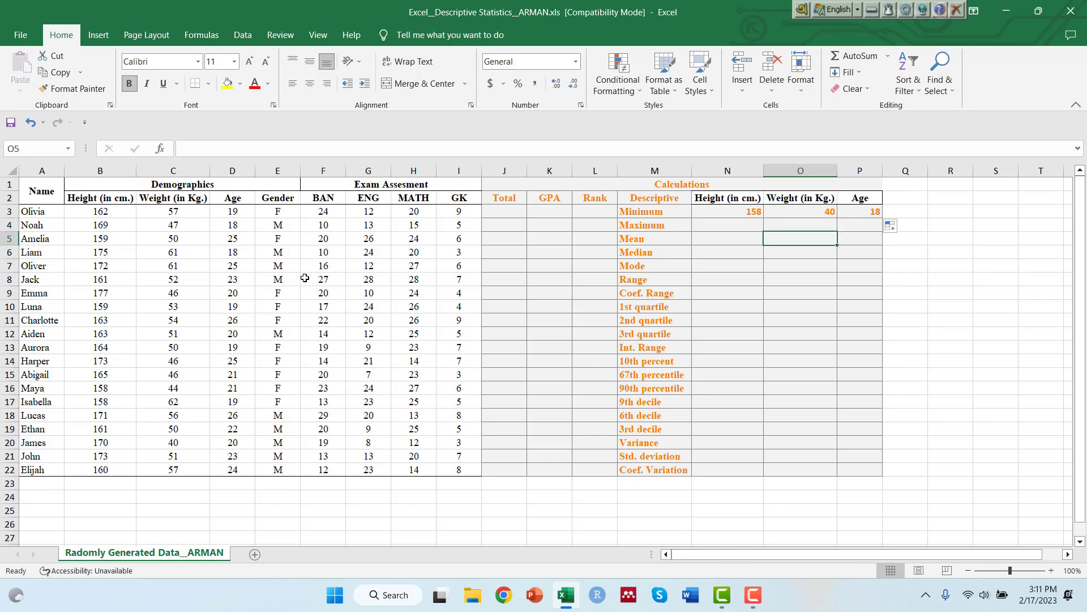
Calculate the maximum height in N4 with MAX over B3:B22 and fill the formula across to weight and age.
left_click(723, 225)
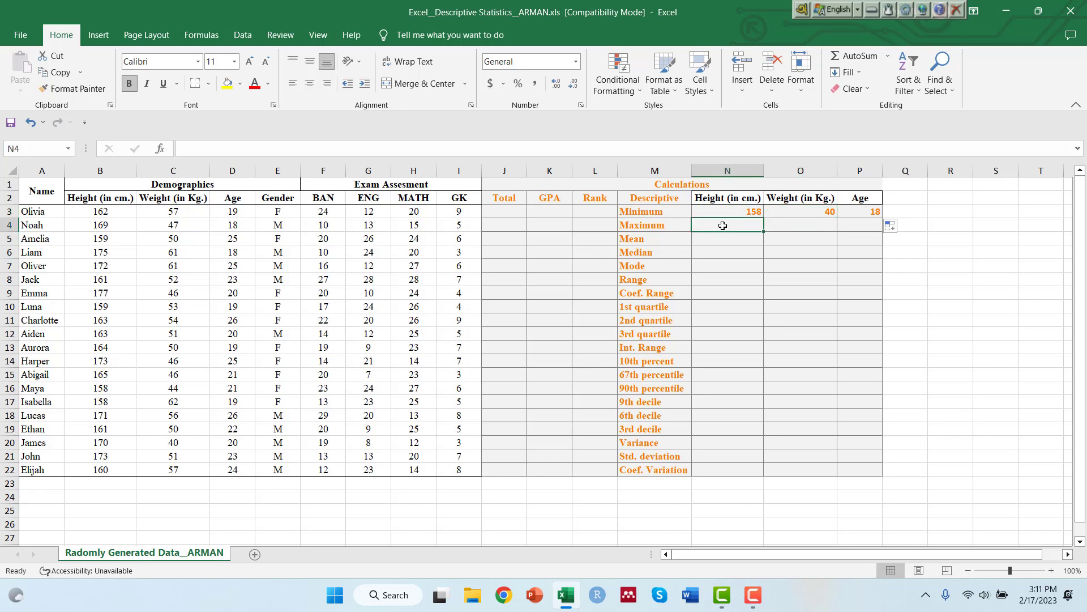
type("=max")
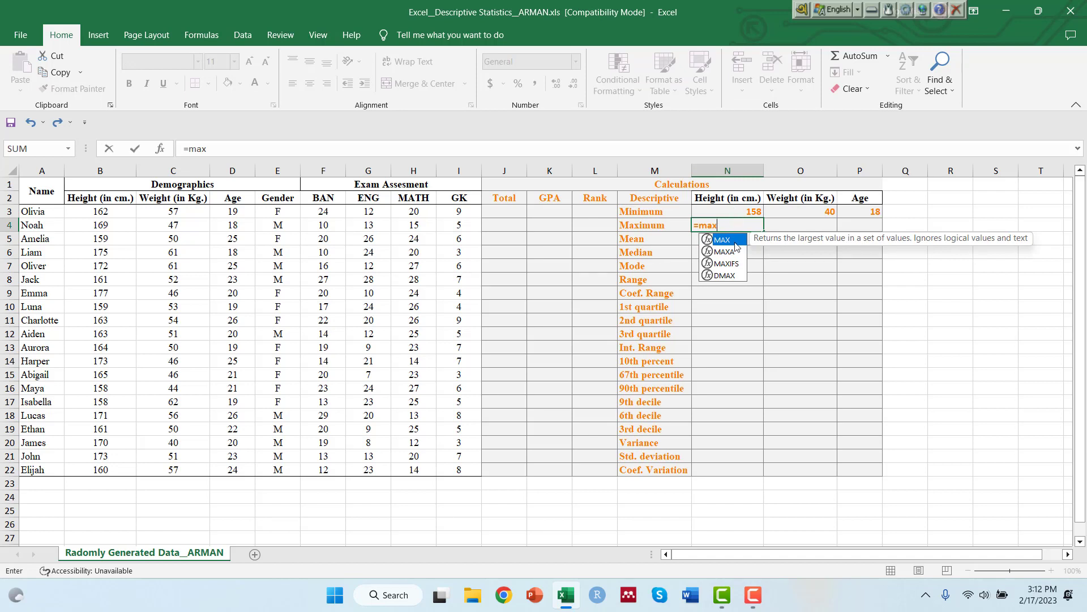
key("Tab")
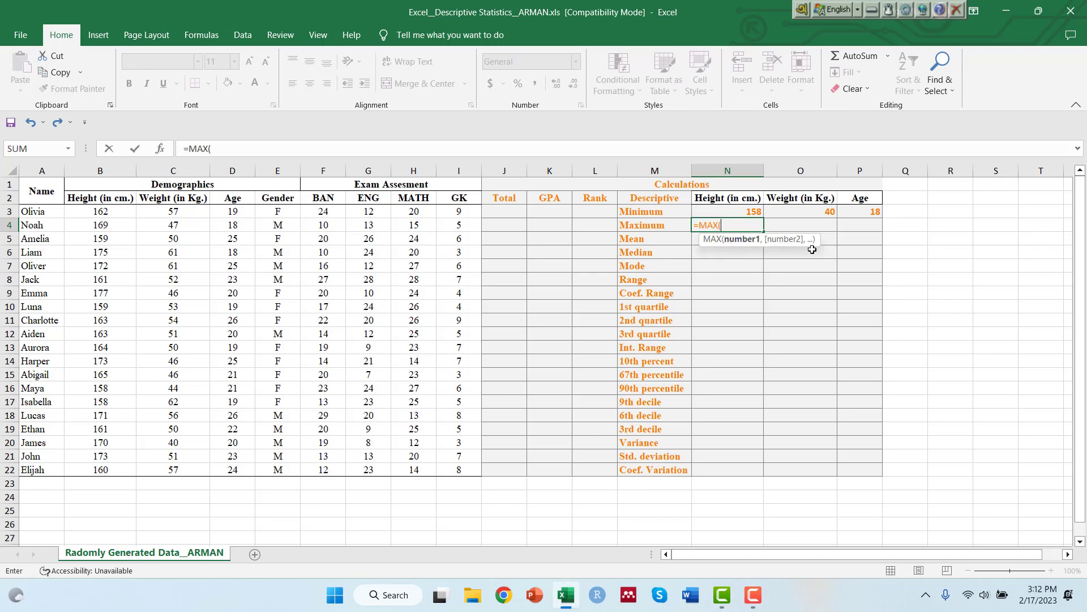
left_click_drag(94, 211, 105, 470)
key("Return")
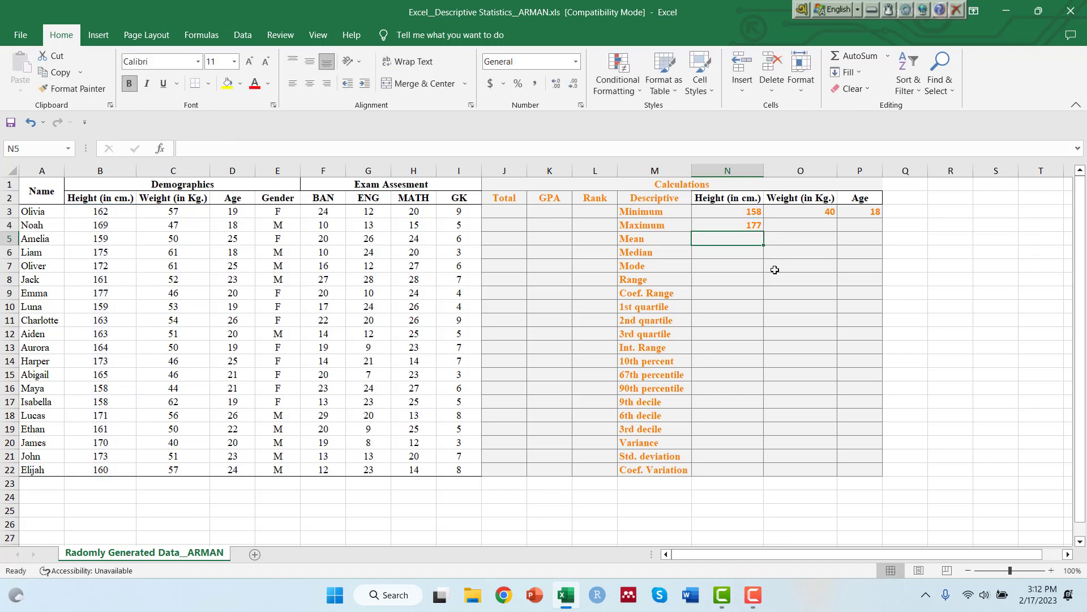
left_click(718, 226)
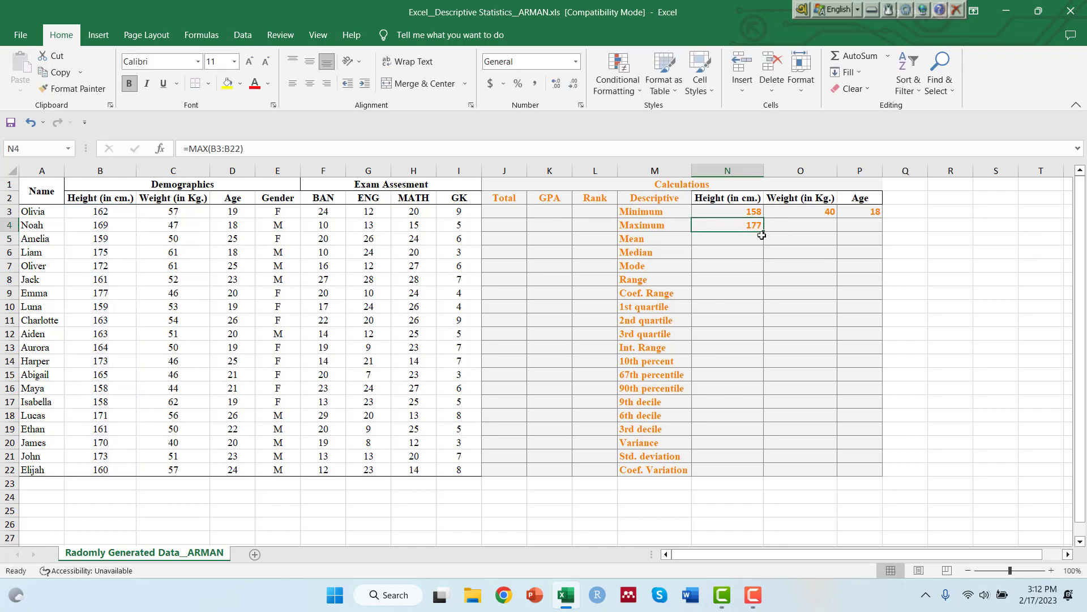
left_click_drag(762, 231, 886, 234)
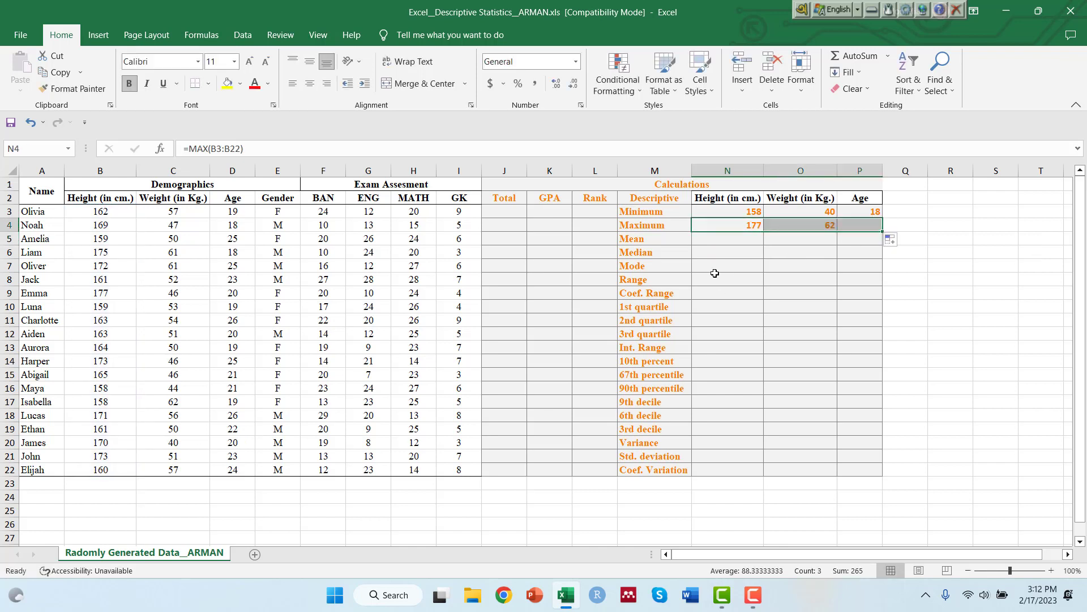
Calculate the mean height in N5 with AVERAGE over B3:B22 and fill the formula across to weight and age.
left_click(727, 238)
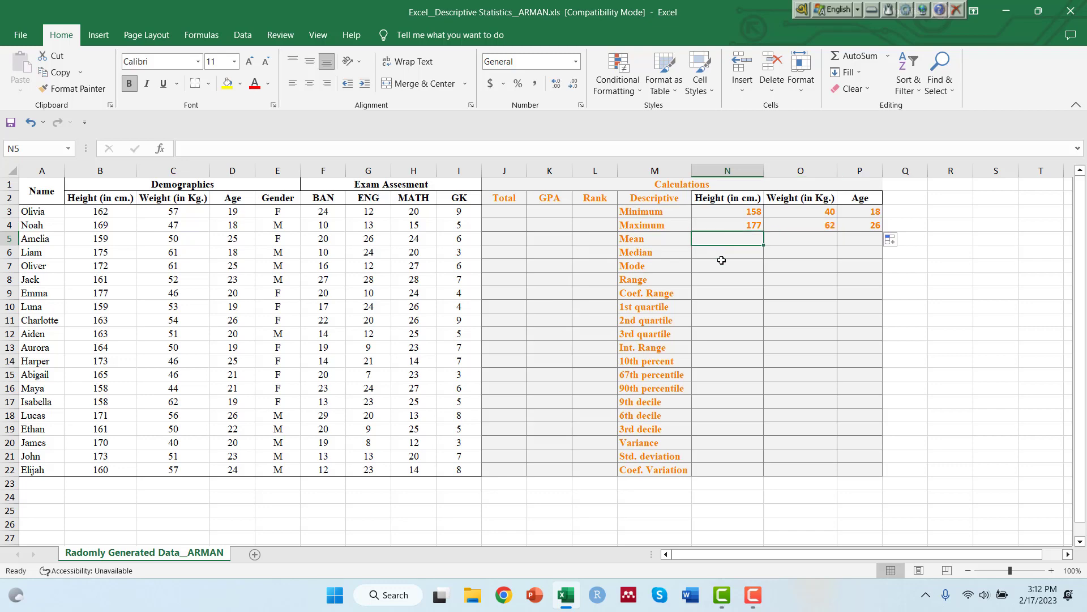
type("=avear")
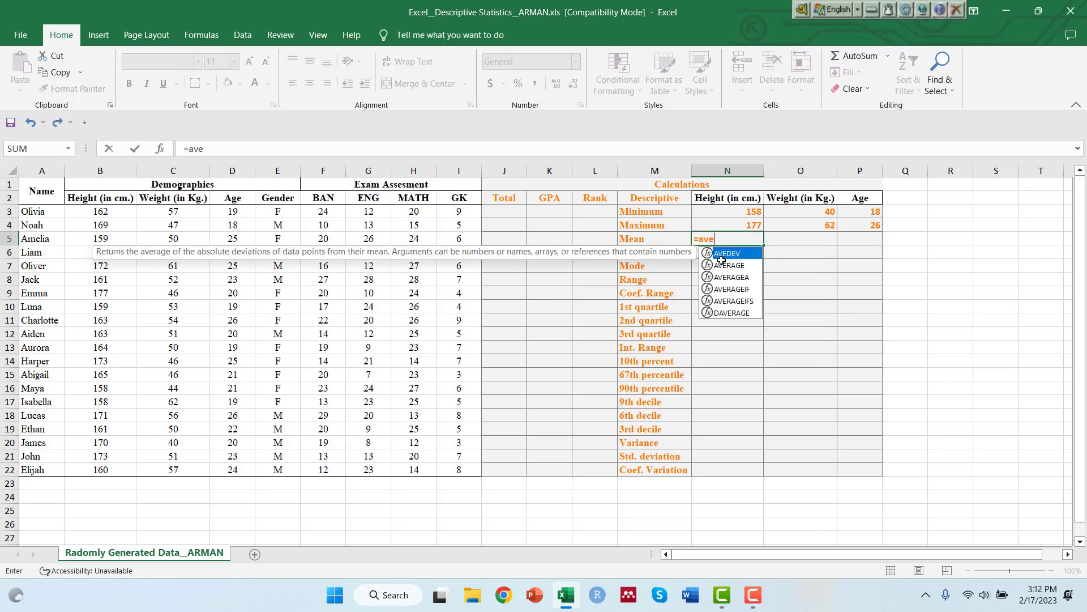
key("BackSpace")
double_click(727, 266)
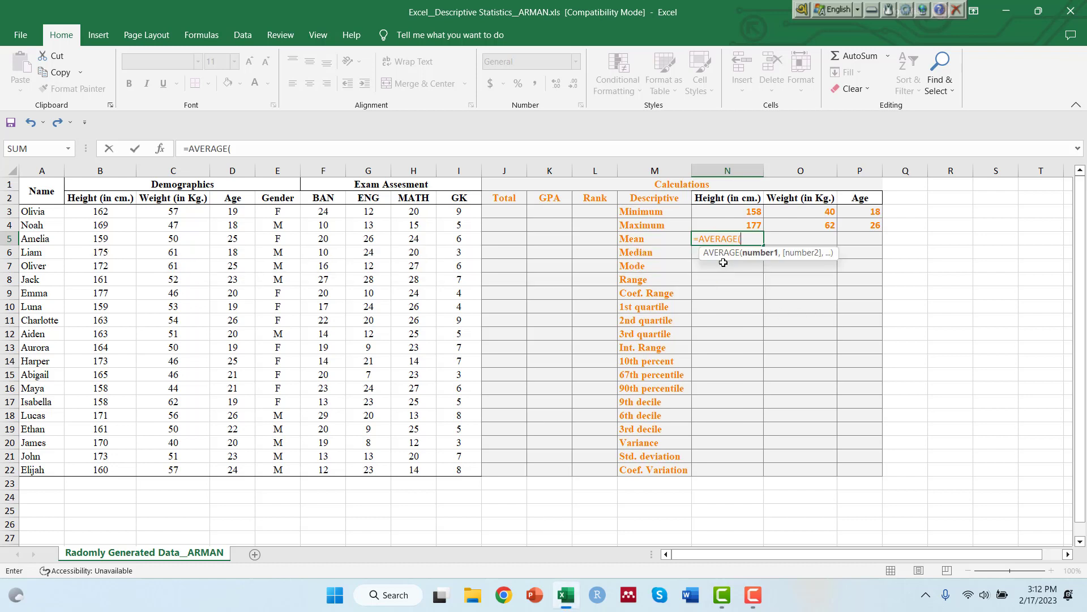
left_click_drag(100, 211, 107, 471)
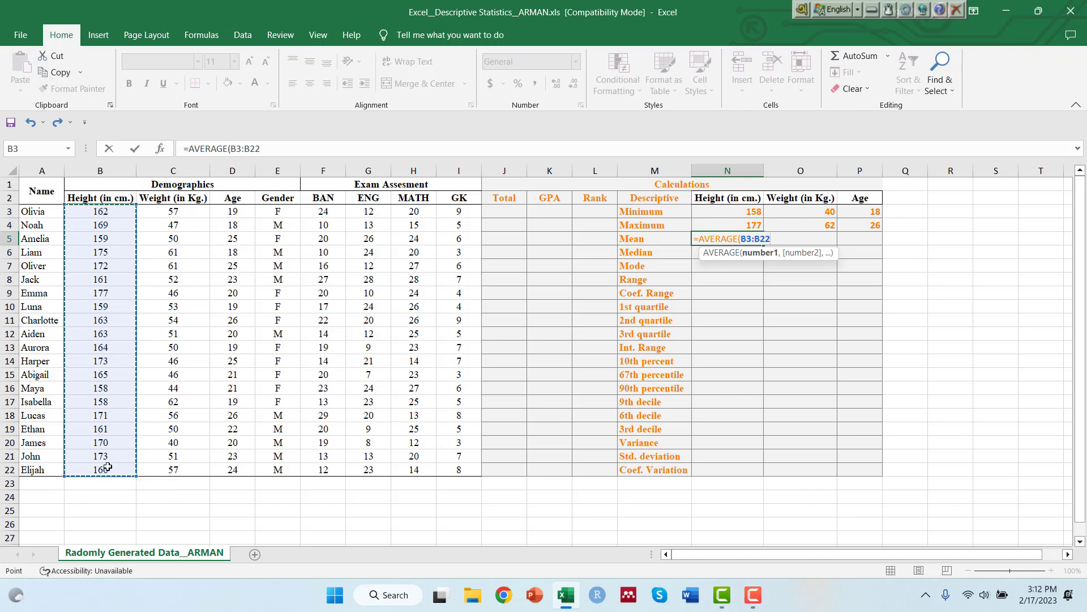
type(")")
key("Return")
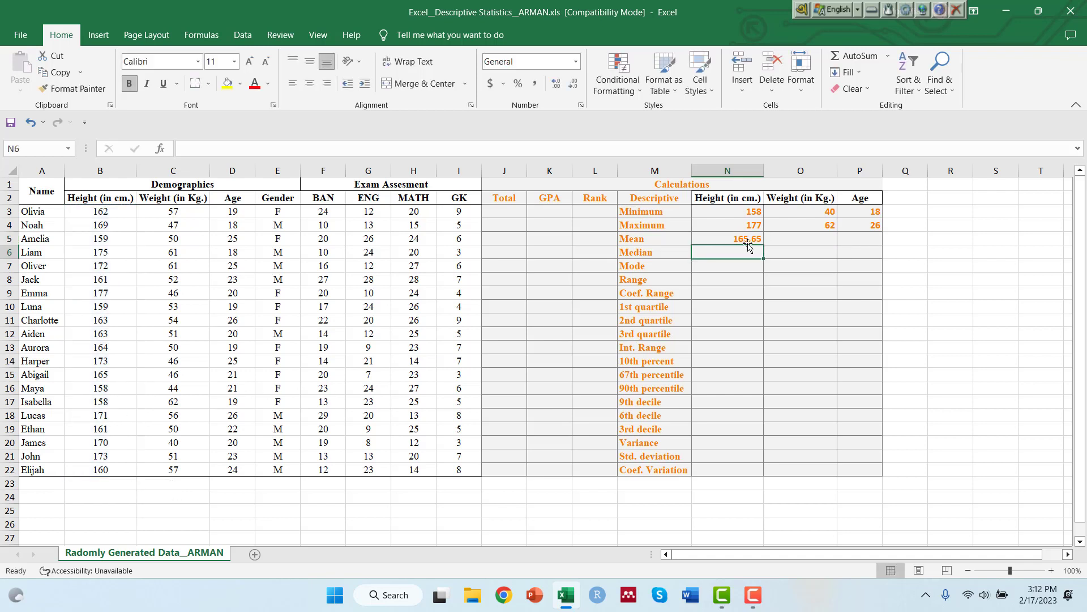
left_click(729, 238)
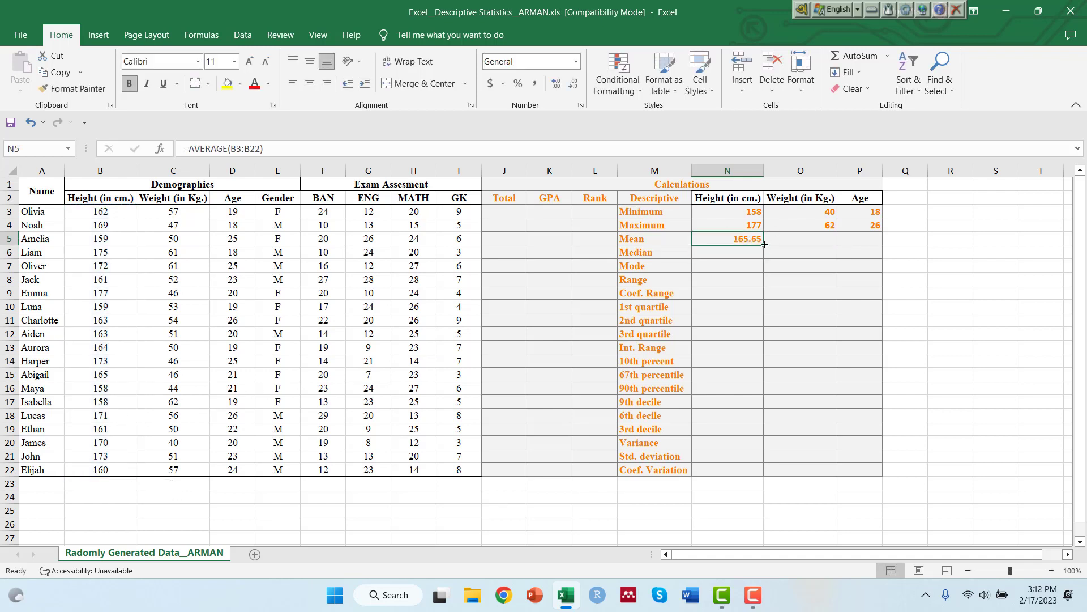
left_click_drag(765, 244, 872, 243)
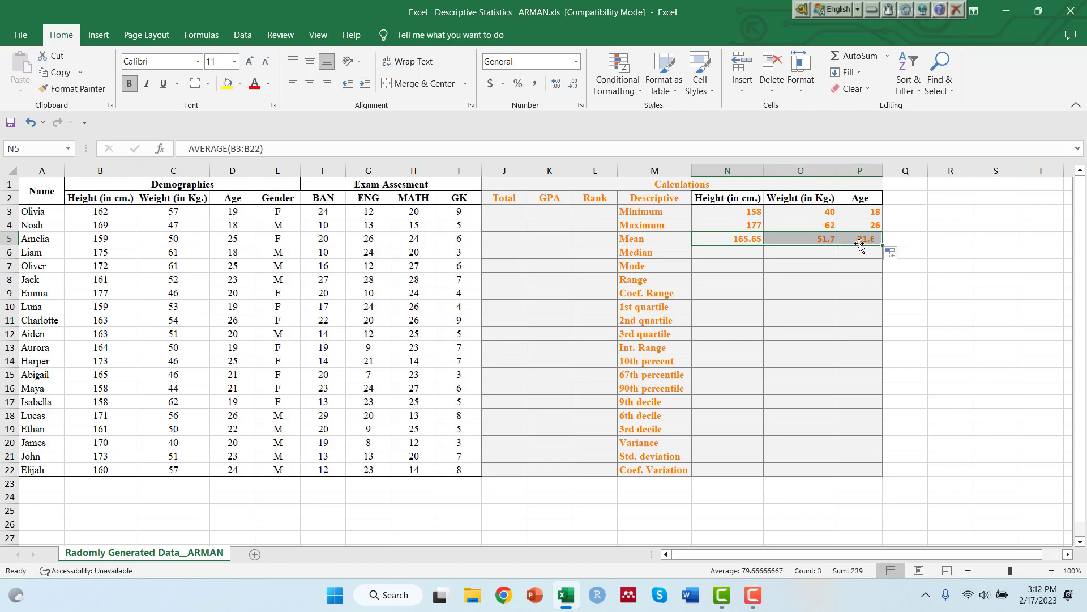
Calculate the median height in N6 with MEDIAN over B3:B22 and fill the formula across to weight and age.
left_click(734, 258)
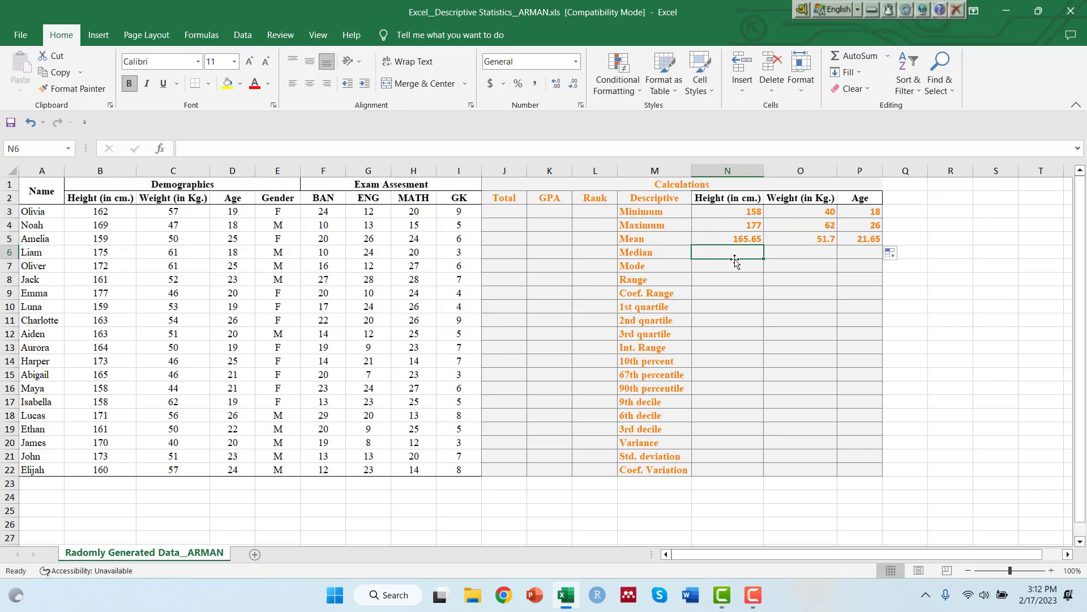
type("=med")
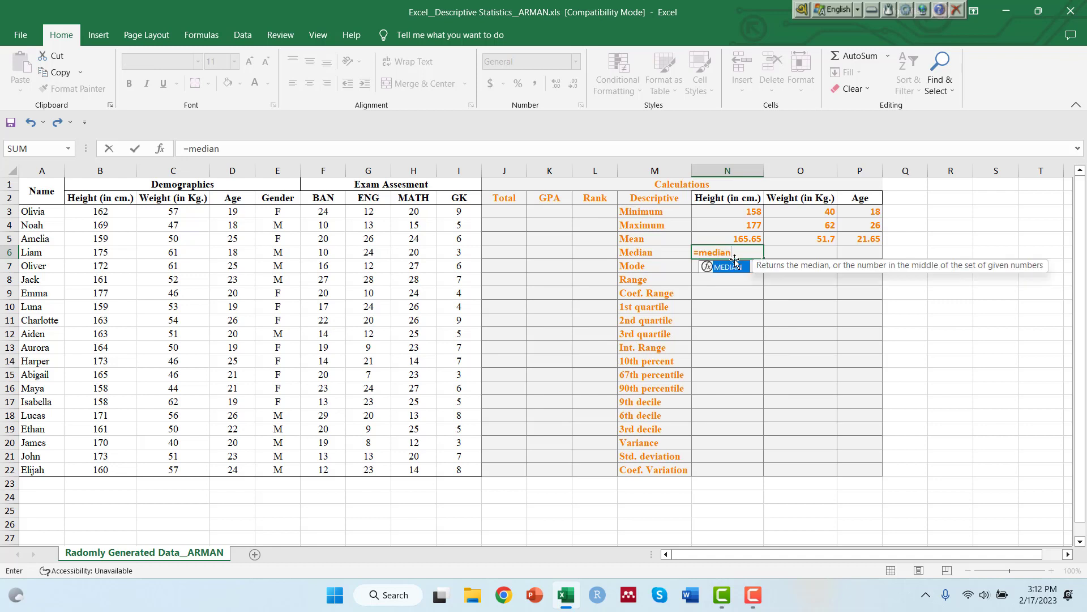
type("ian")
key("Tab")
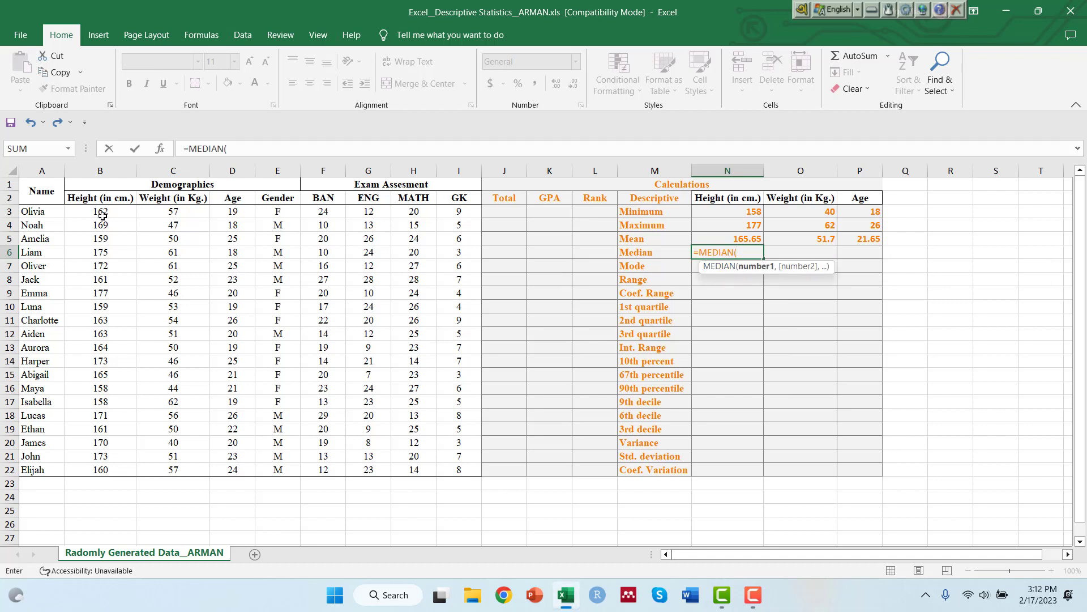
left_click_drag(102, 212, 102, 469)
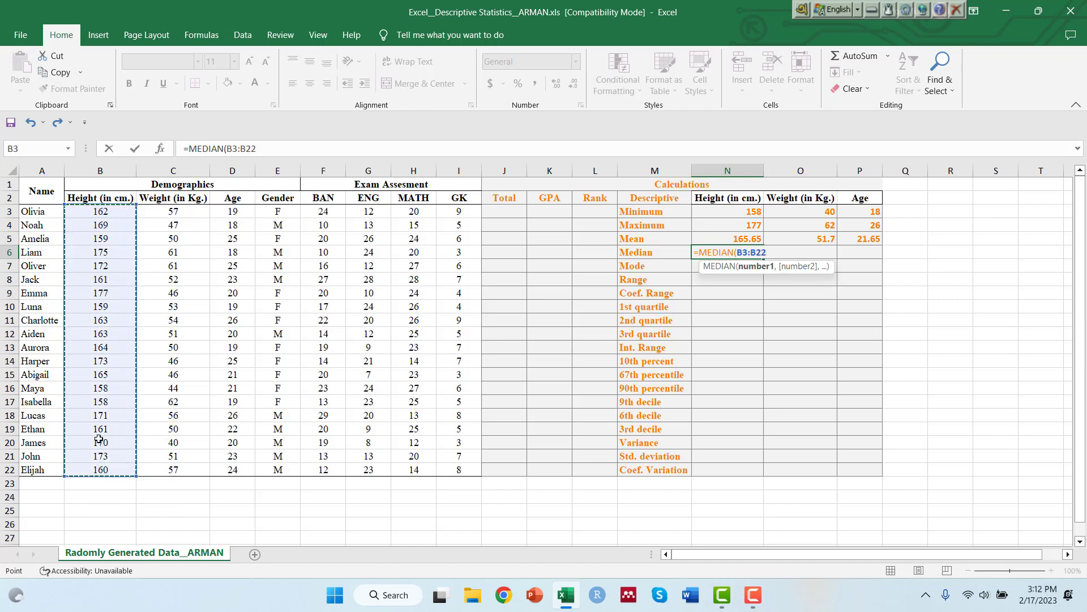
key("Return")
left_click(734, 251)
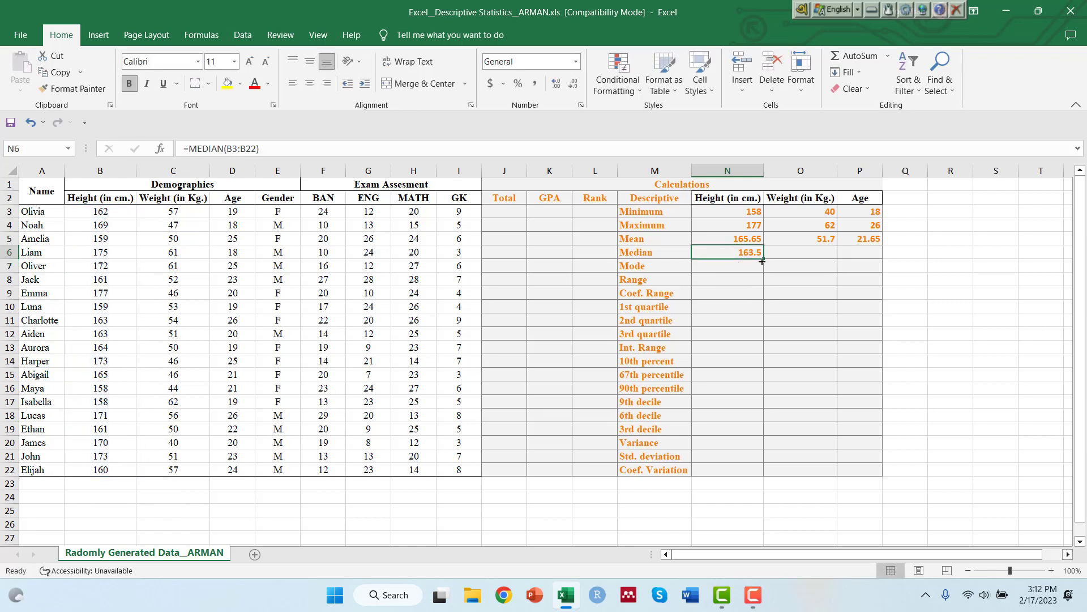
left_click_drag(763, 258, 867, 260)
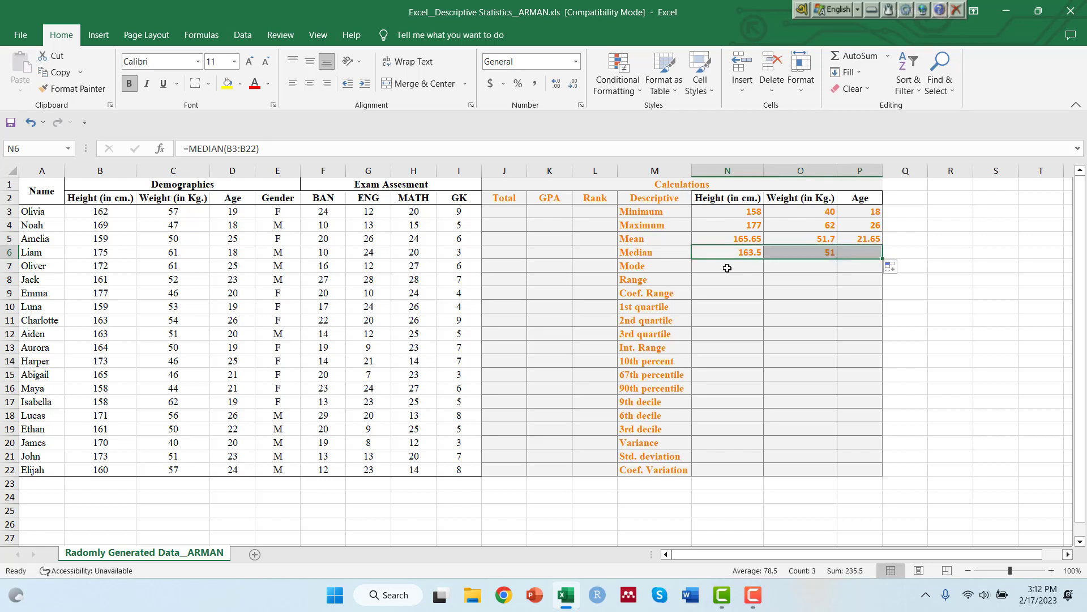
Calculate the mode of the heights in N7 with the MODE function over B3:B22.
left_click(725, 268)
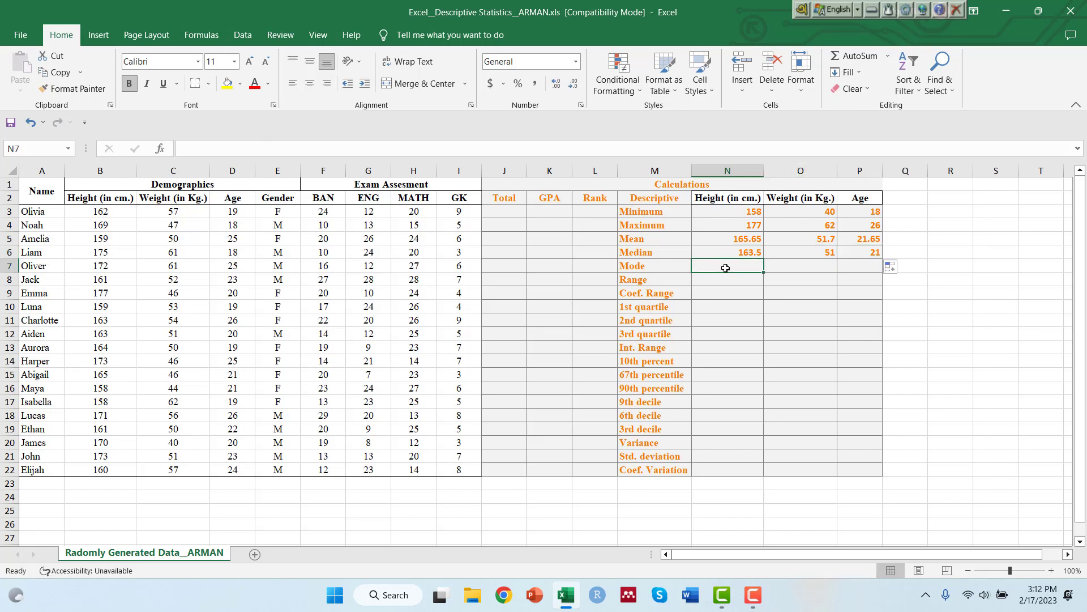
type("=")
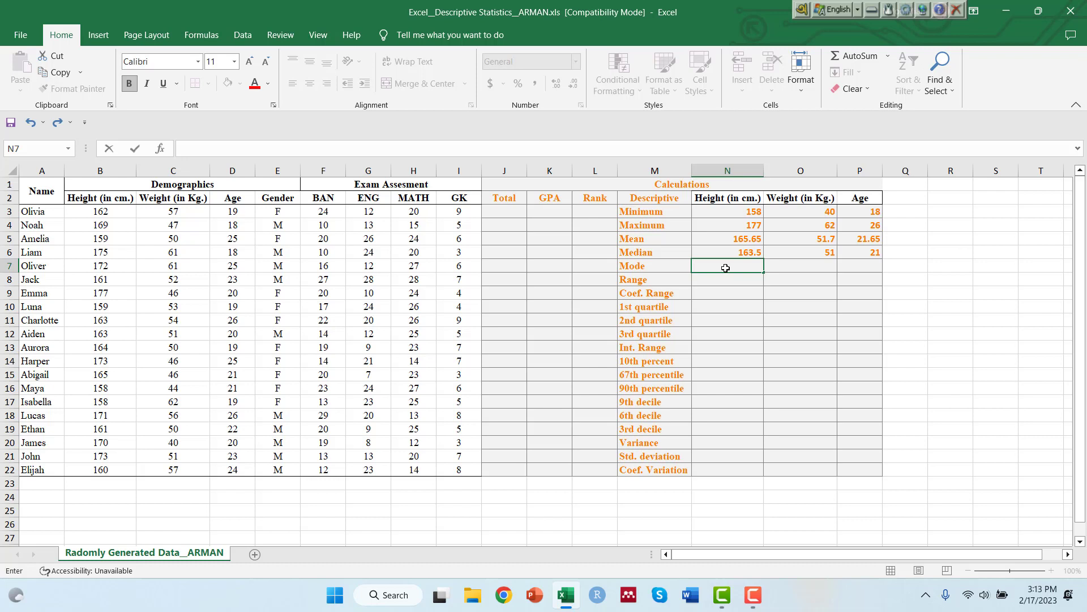
type("=mode")
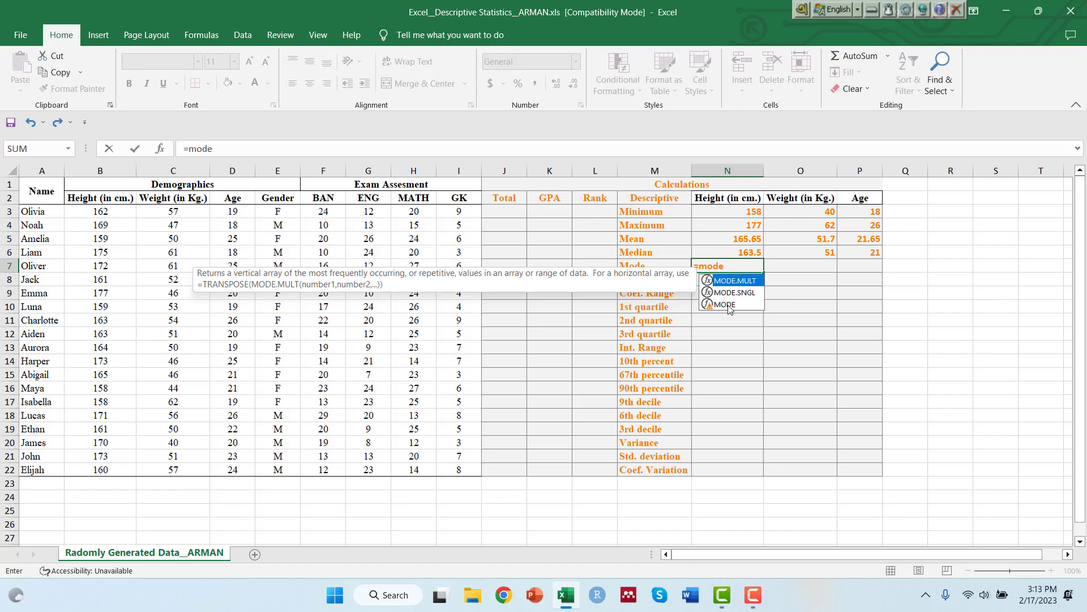
double_click(726, 304)
left_click(108, 214)
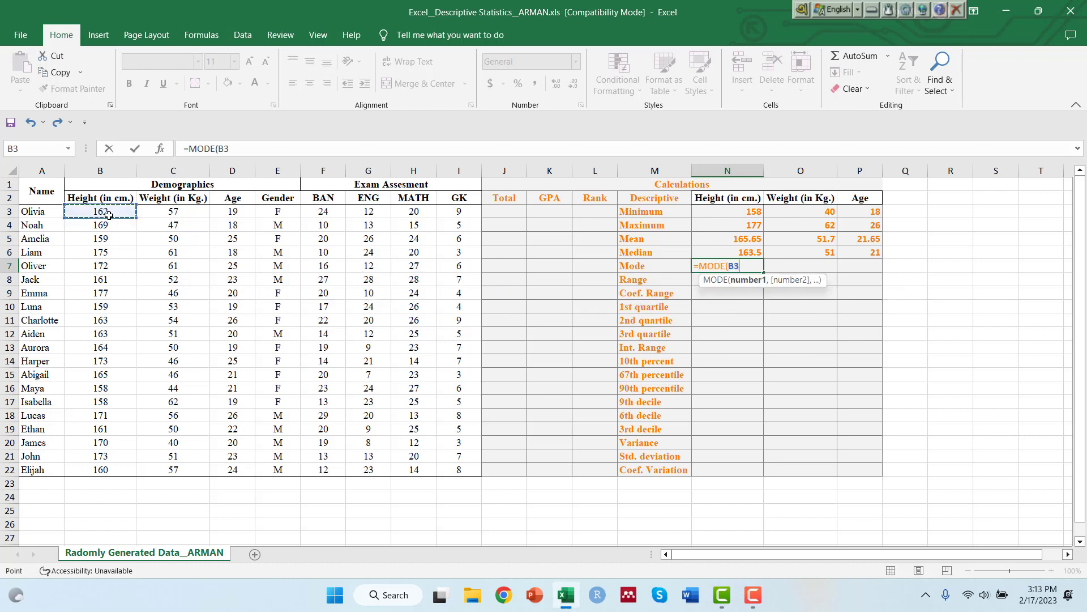
left_click_drag(109, 214, 91, 467)
key("Return")
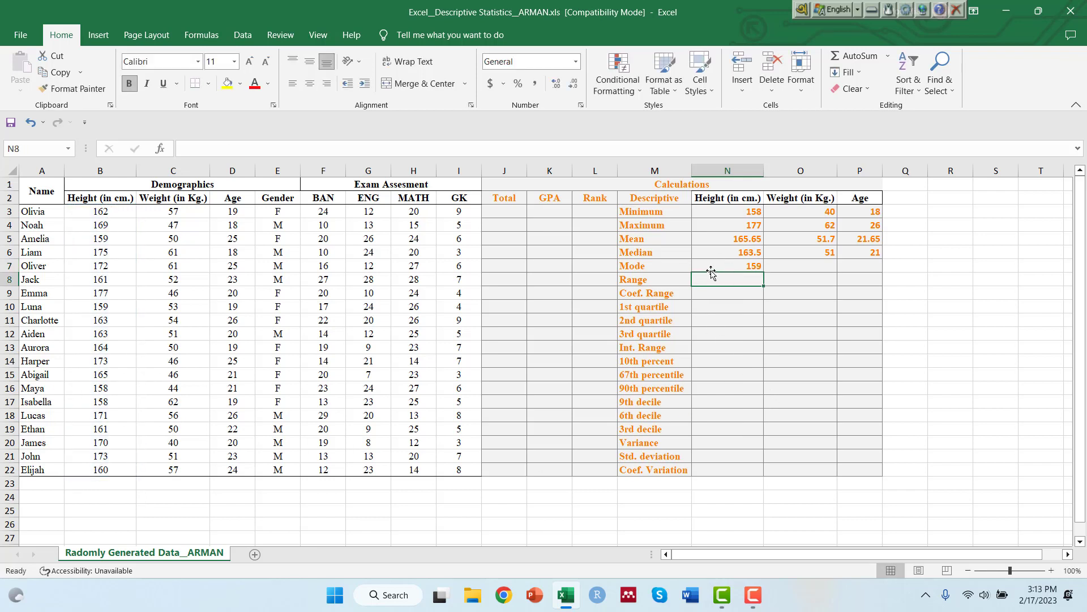
left_click(755, 269)
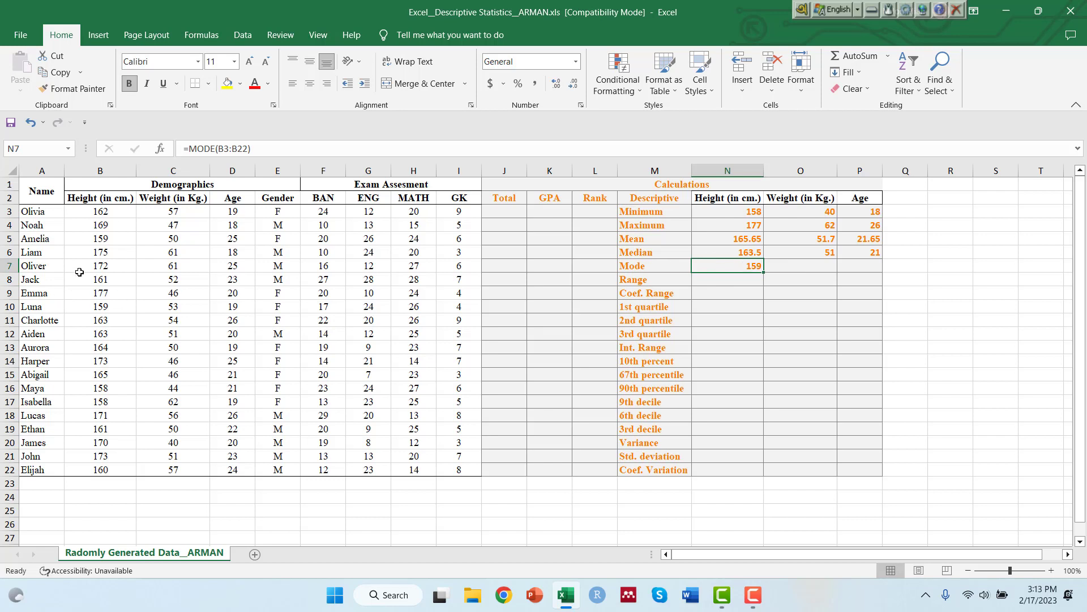
left_click(116, 293)
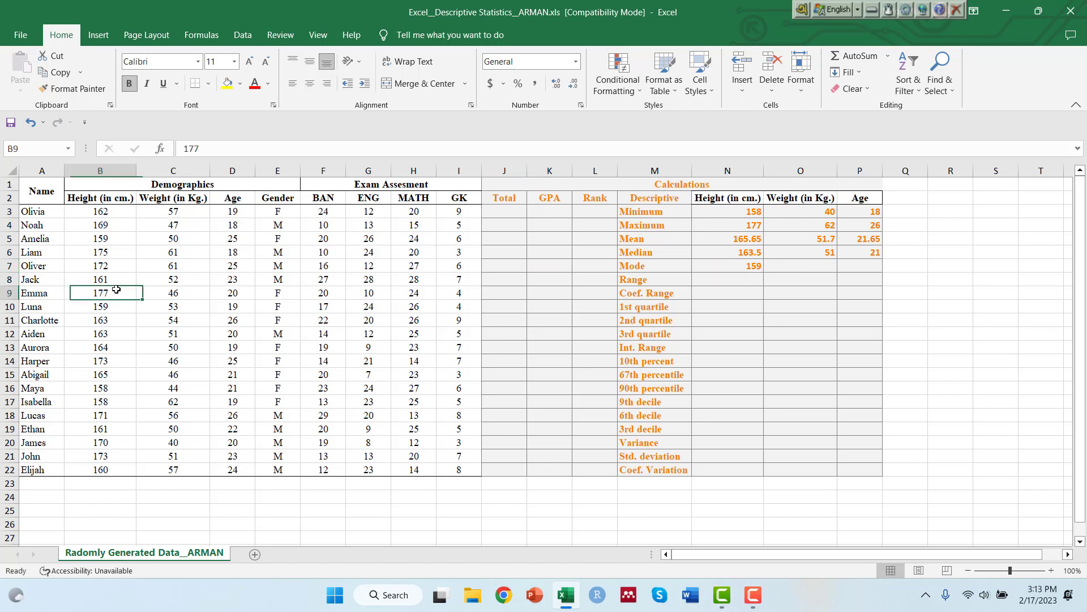
left_click_drag(108, 214, 121, 465)
left_click(126, 430)
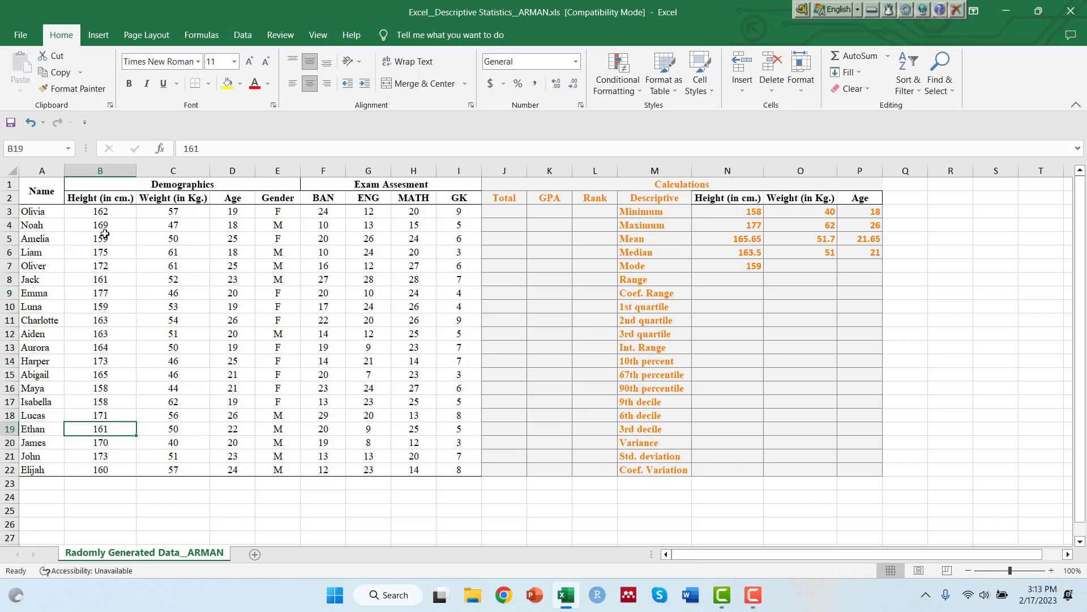
Fill the mode formula in N7 across to the weight and age columns.
left_click(109, 322)
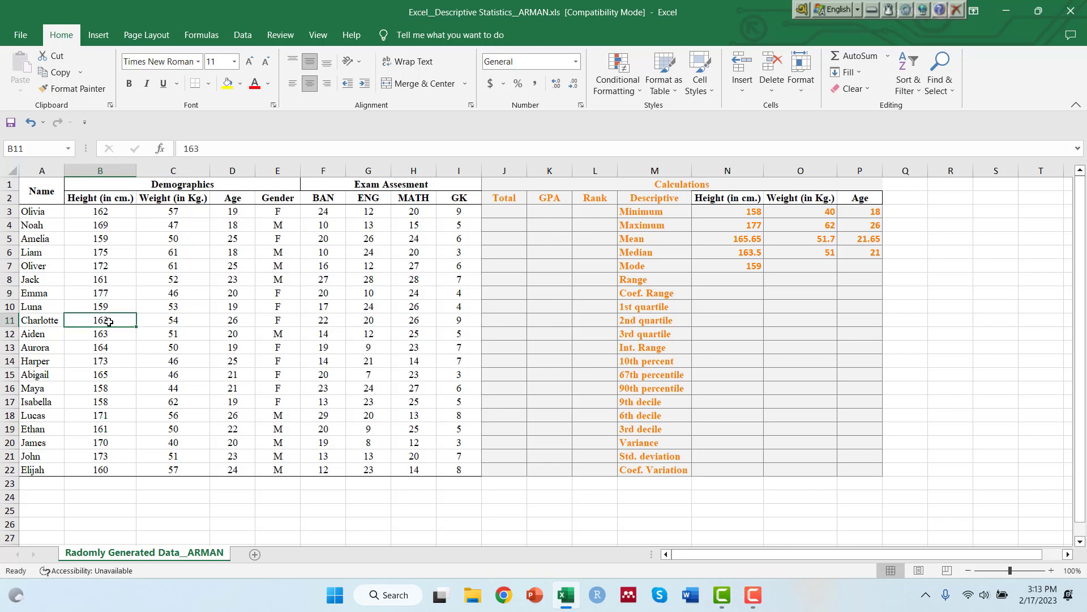
left_click(103, 387)
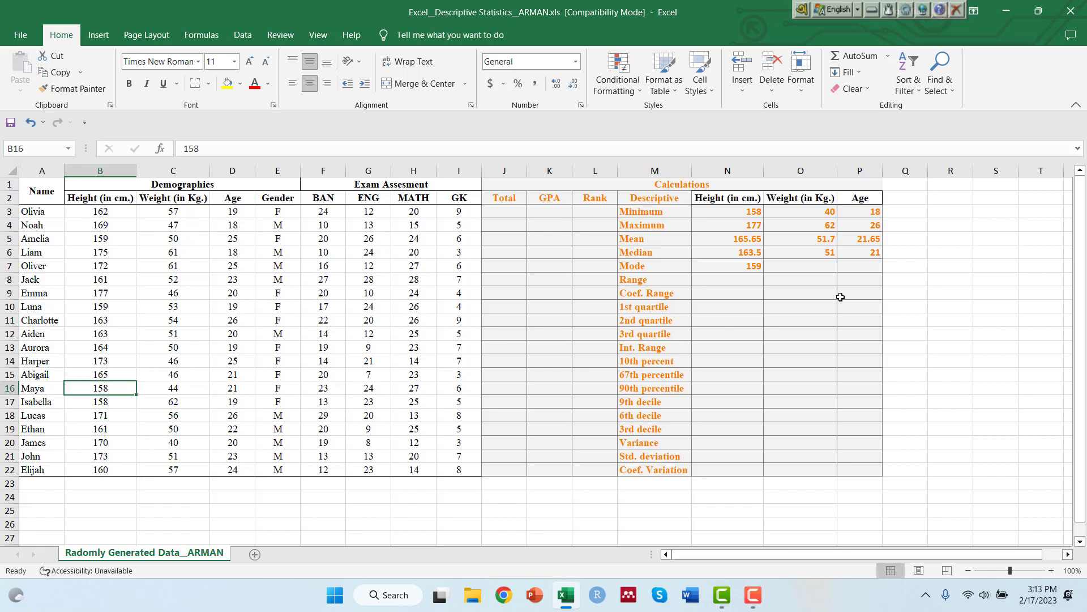
left_click(736, 268)
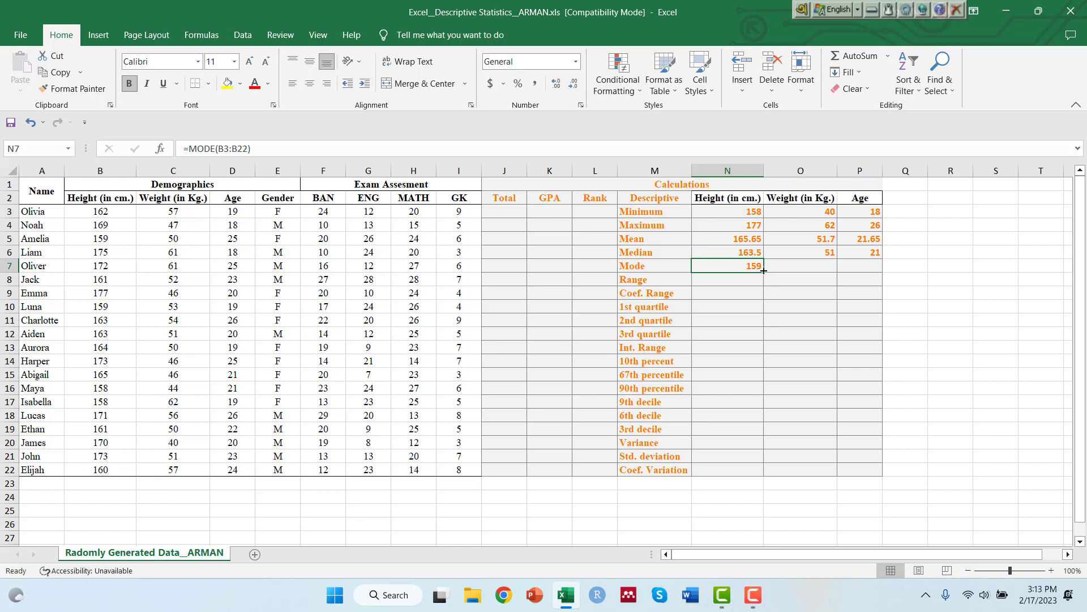
left_click_drag(763, 270, 864, 267)
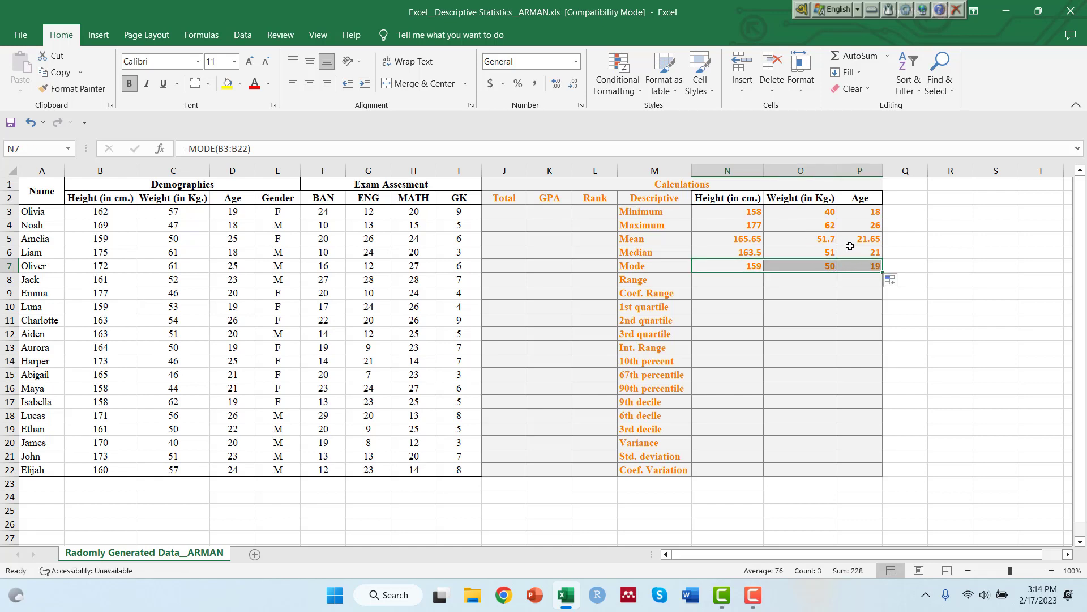
left_click(827, 267)
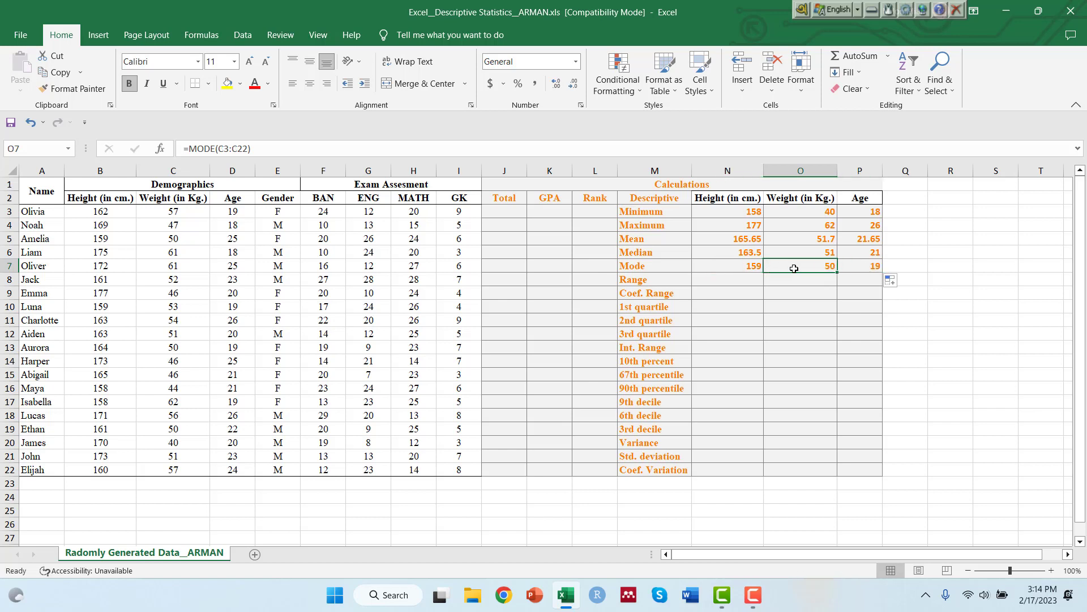
Calculate the height range in N8 as N4-N3 and fill the formula across to weight and age.
left_click(728, 283)
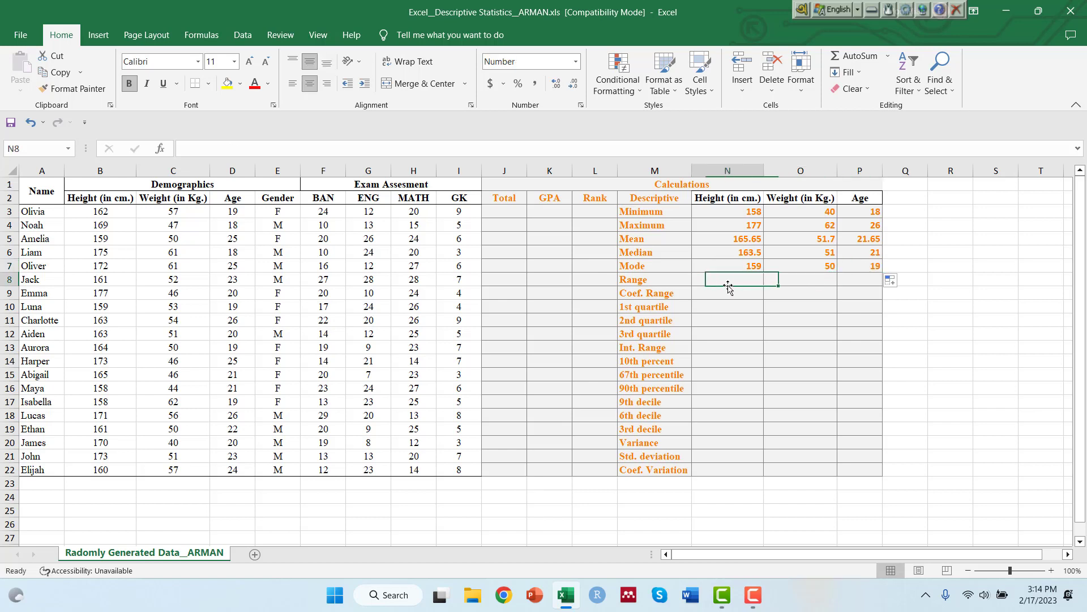
type("=")
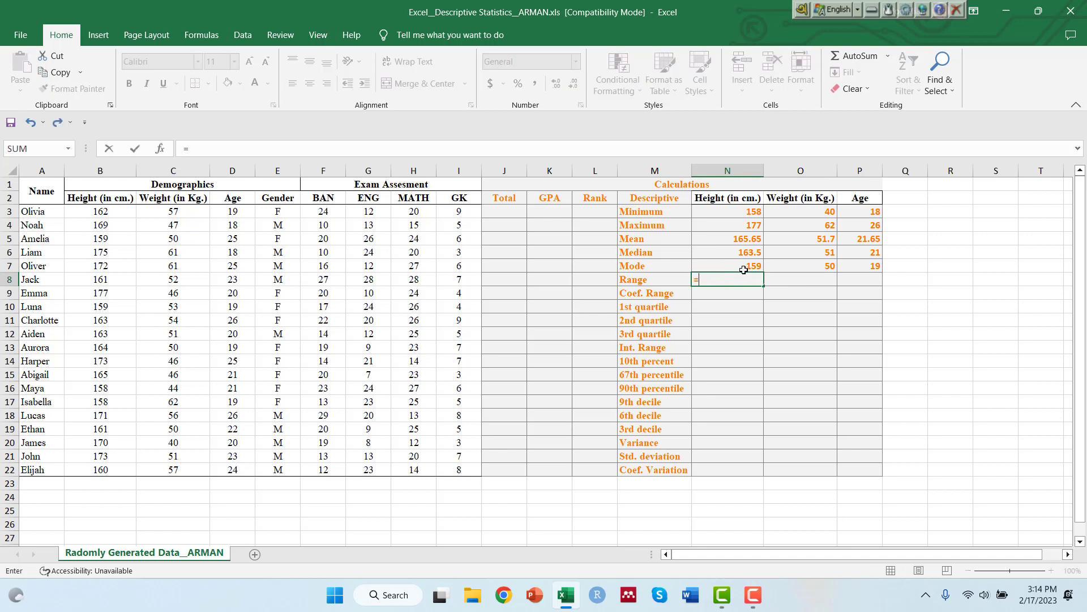
left_click(724, 224)
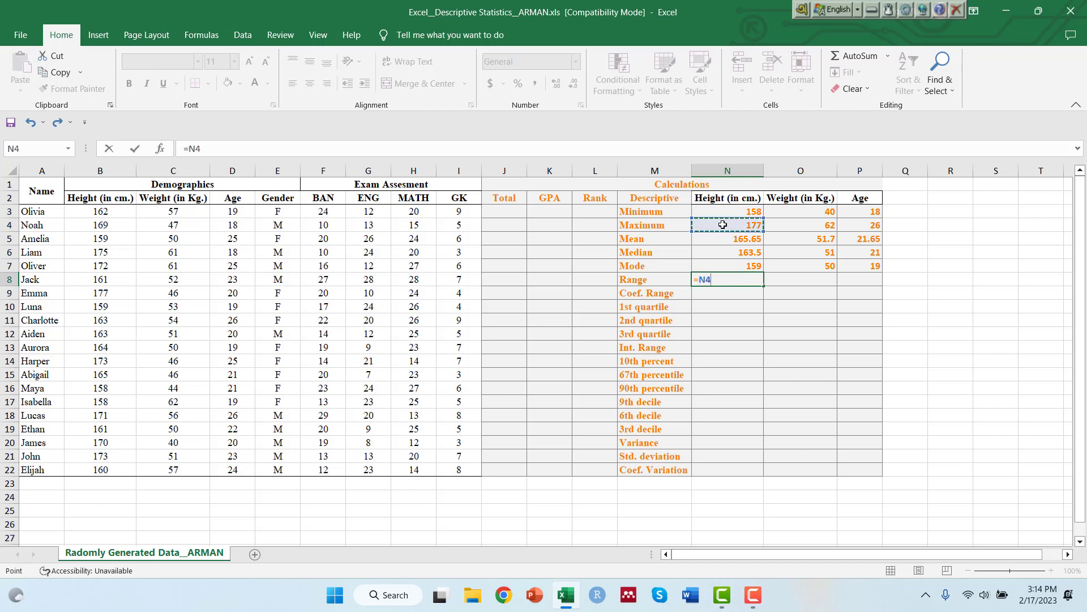
type("-")
left_click(728, 210)
key("Return")
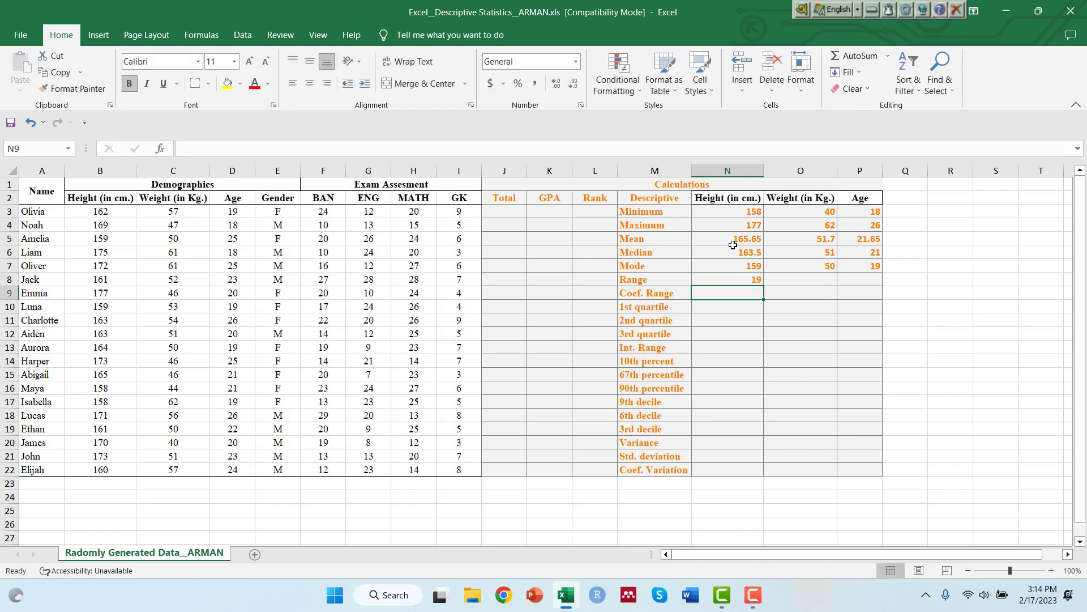
left_click(724, 282)
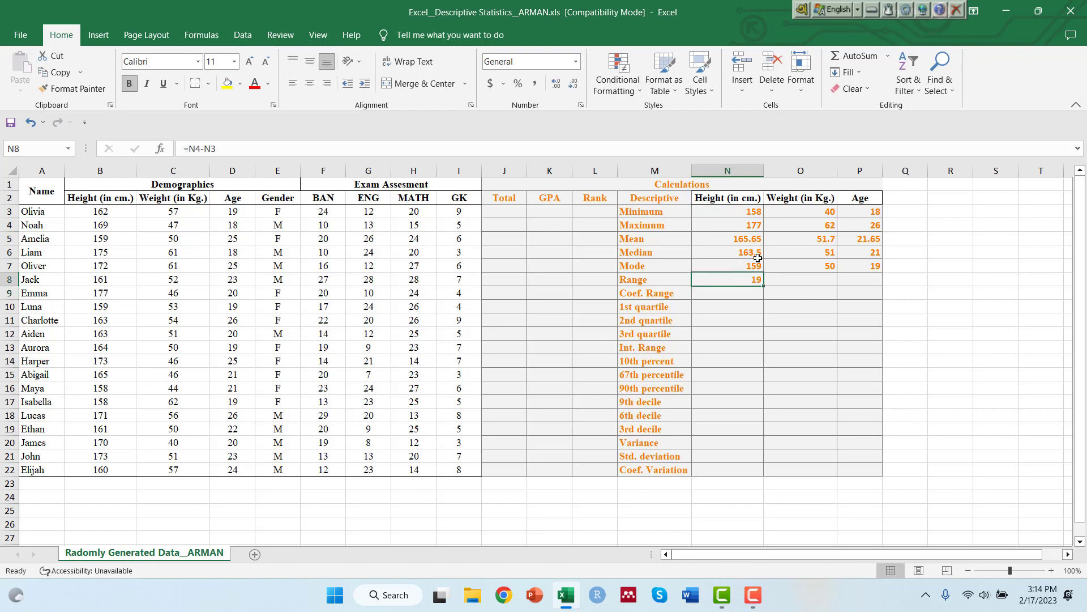
left_click_drag(762, 286, 854, 282)
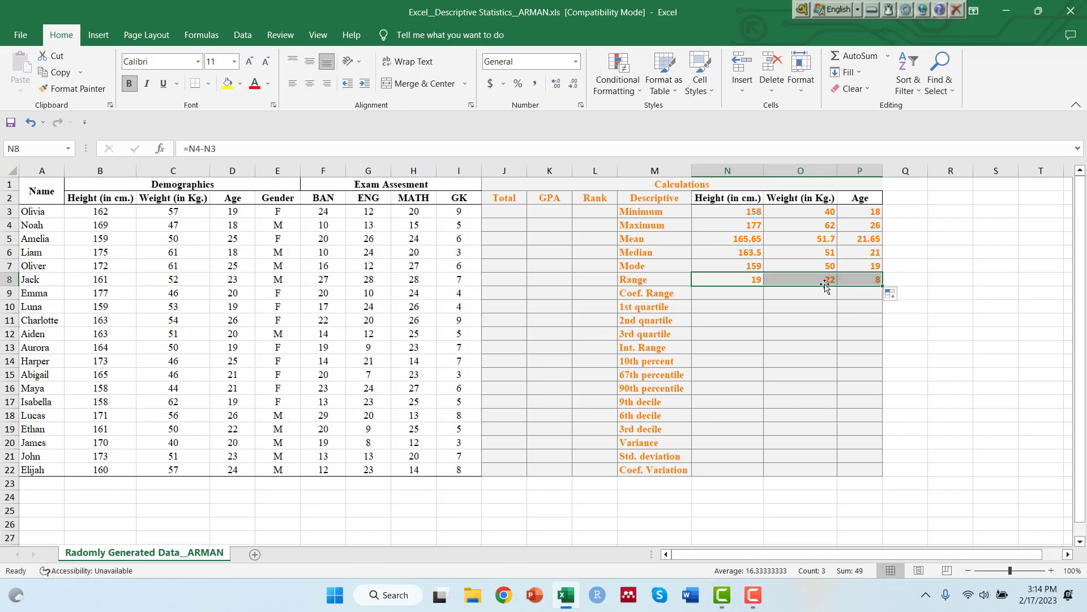
left_click(855, 281)
Calculate the coefficient of range for height in N9 with =((N4-N3)/(N4+N3))*100.
left_click(733, 293)
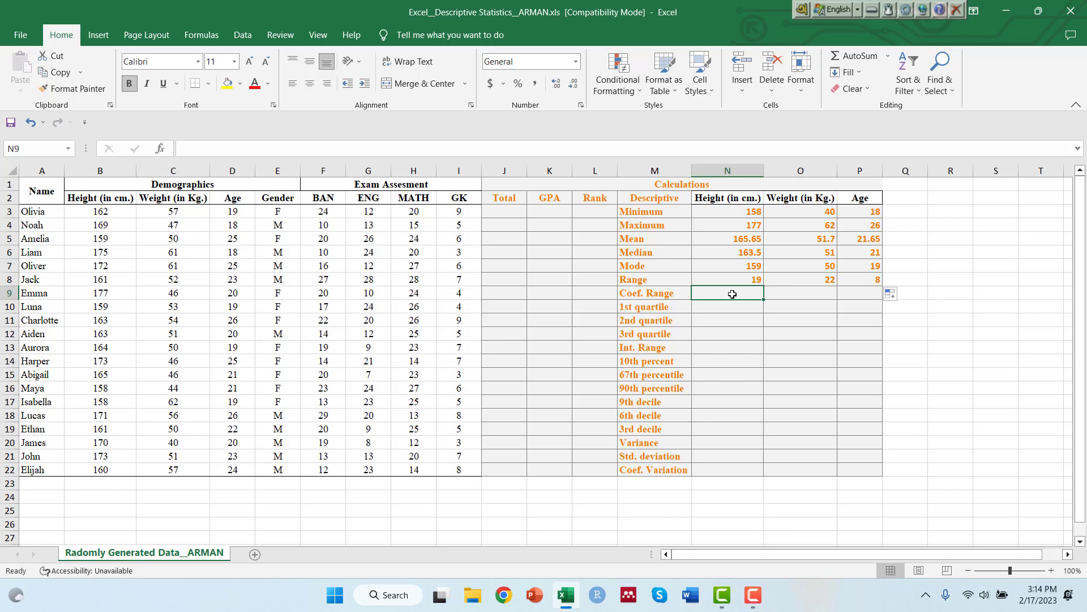
double_click(711, 293)
type("=")
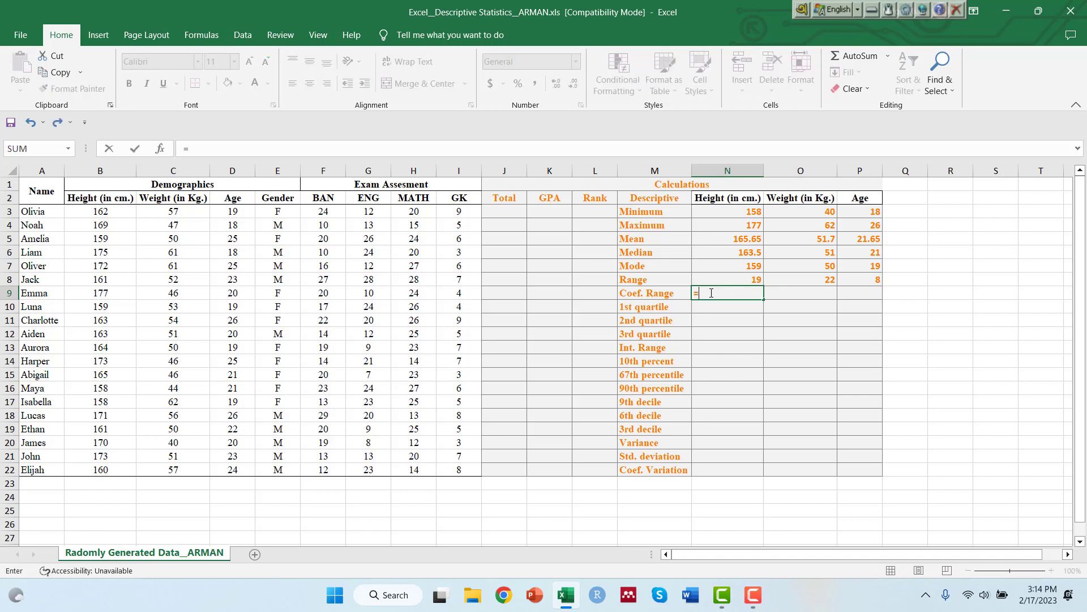
type("((")
left_click(743, 224)
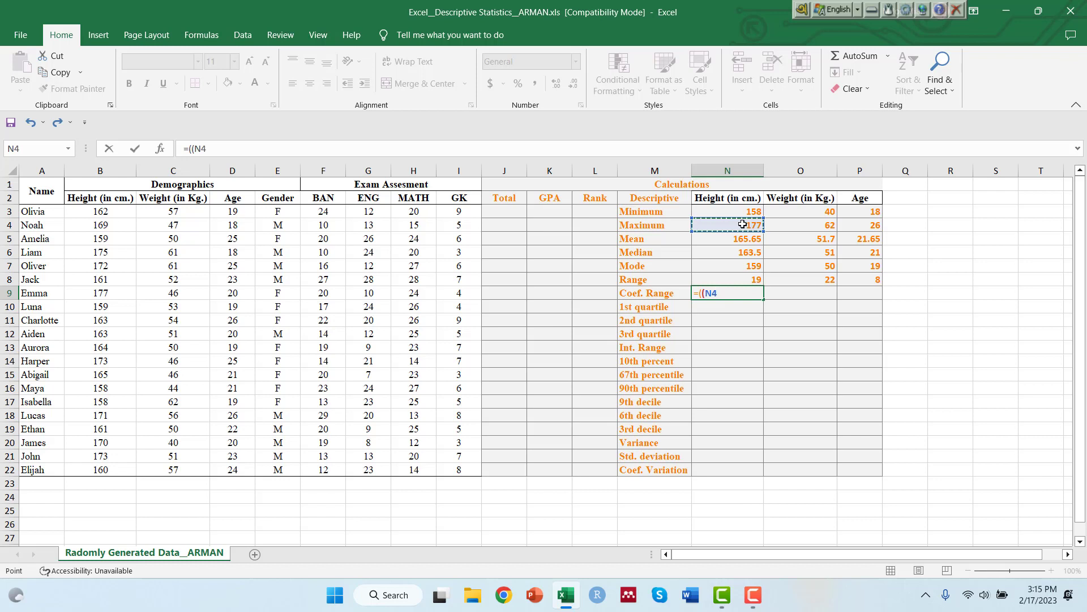
type("-")
left_click(740, 212)
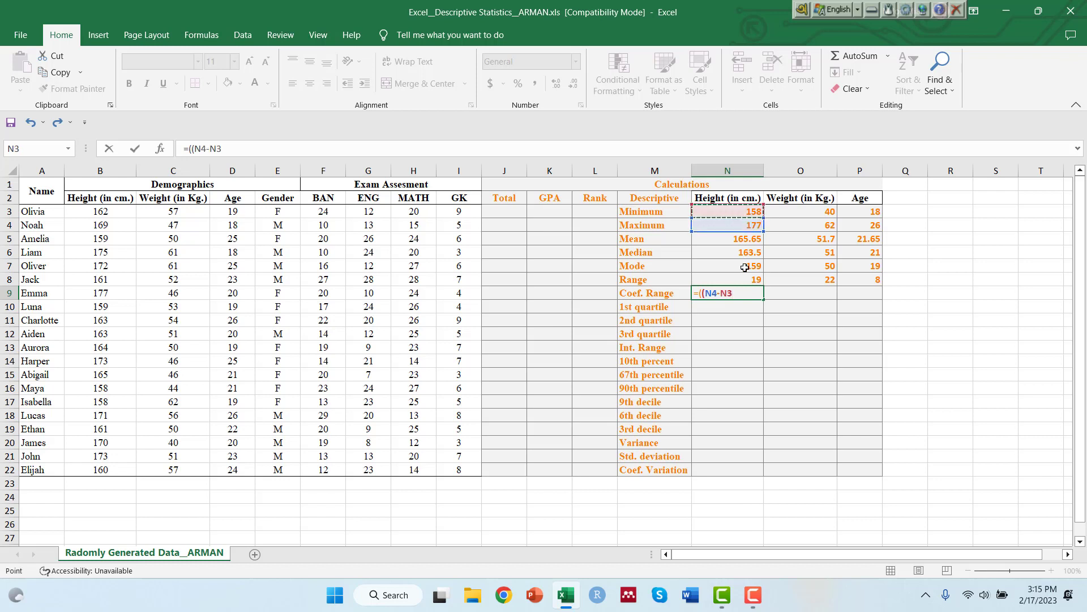
type(")/(")
left_click(715, 225)
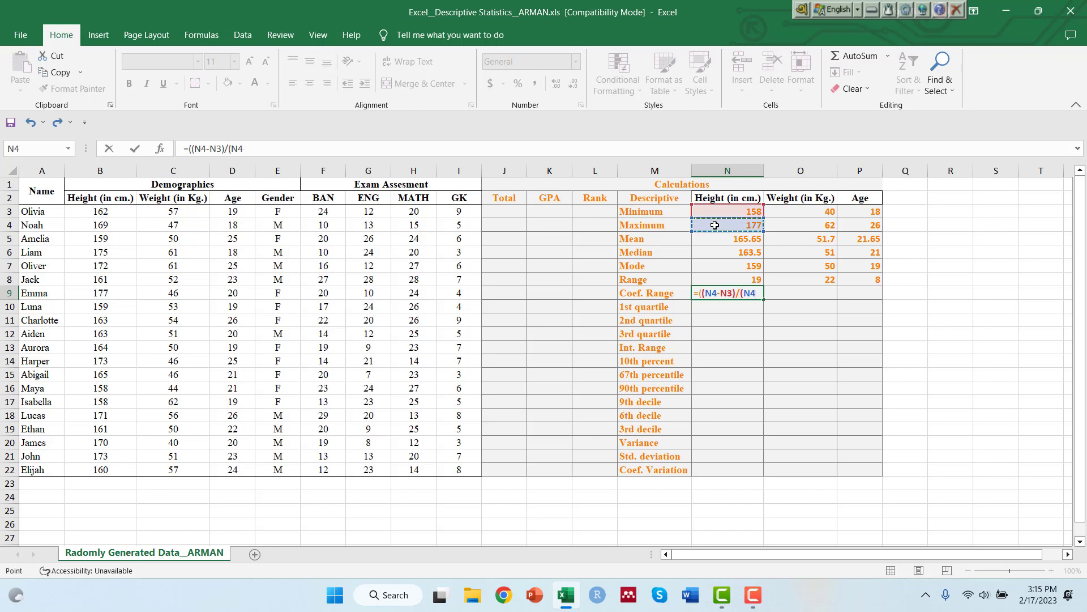
type("+")
left_click(714, 214)
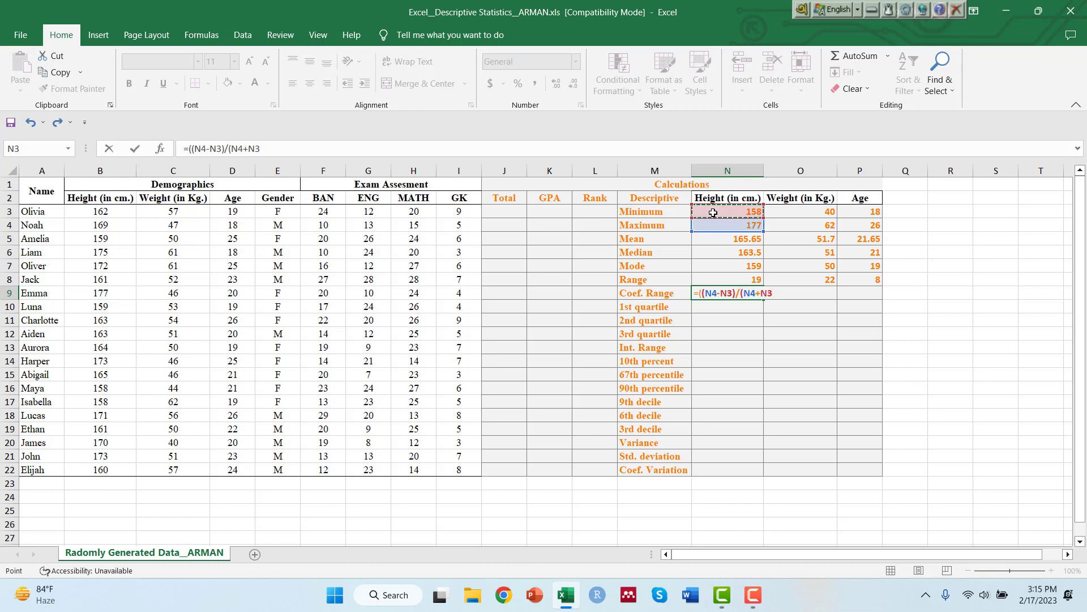
type("))*100")
key("Return")
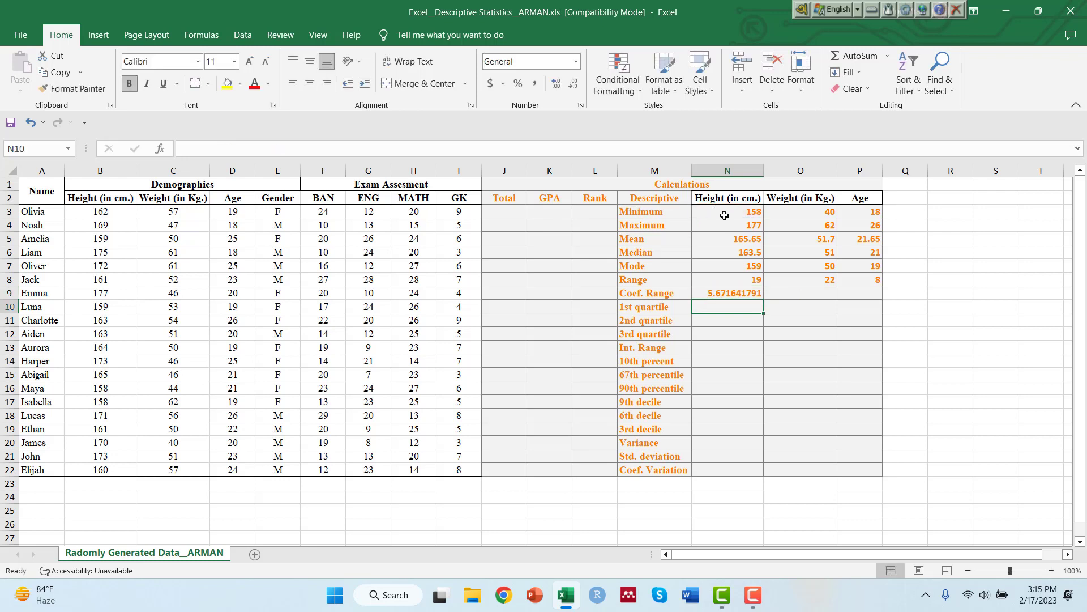
Fill the coefficient of range formula in N9 across to the weight and age columns.
left_click(728, 293)
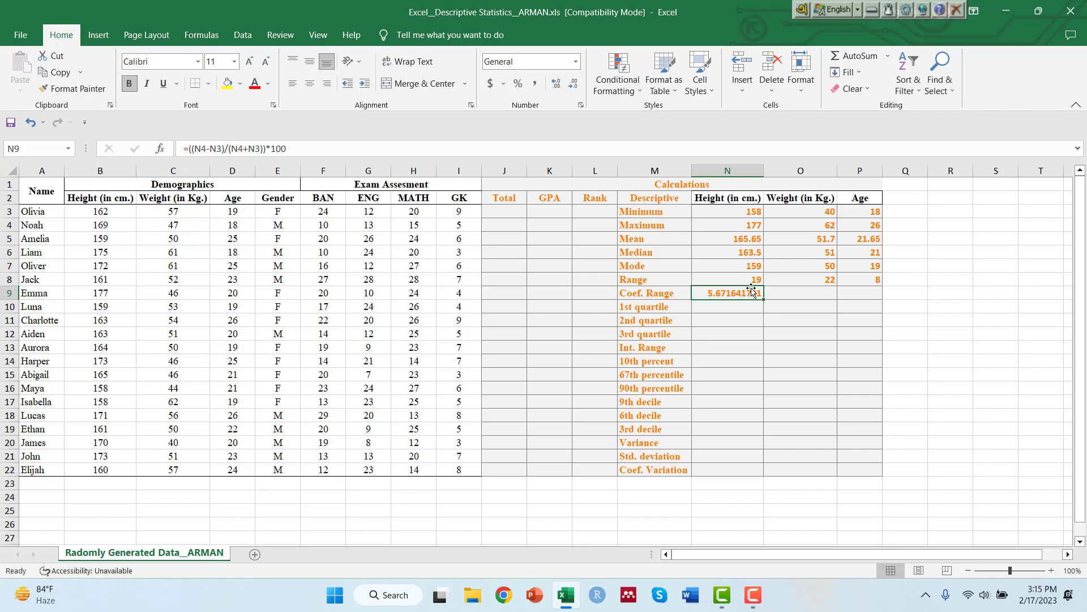
left_click_drag(763, 300, 870, 293)
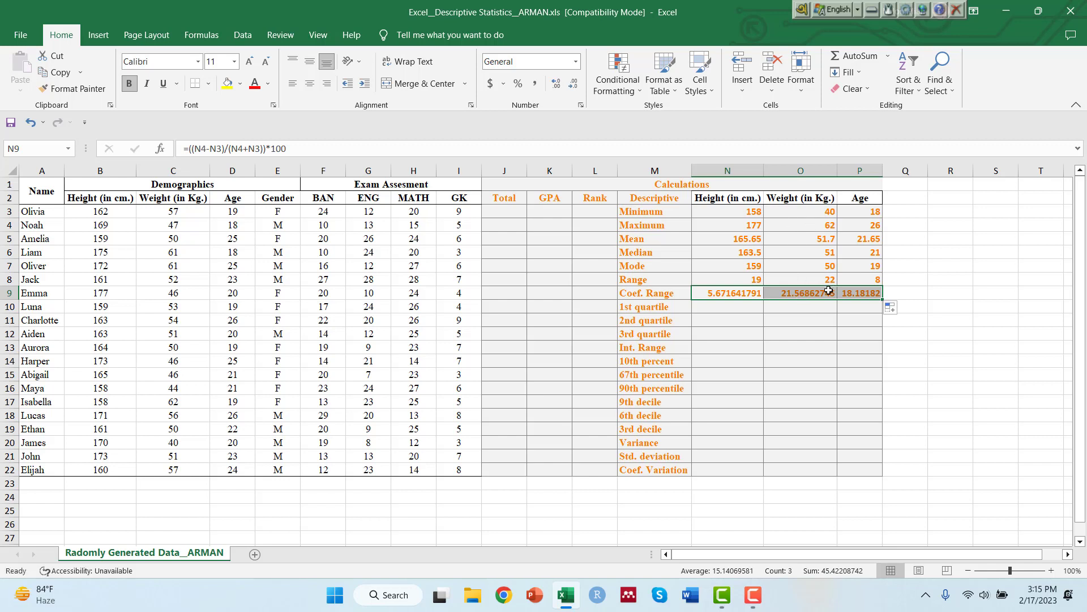
left_click(827, 295)
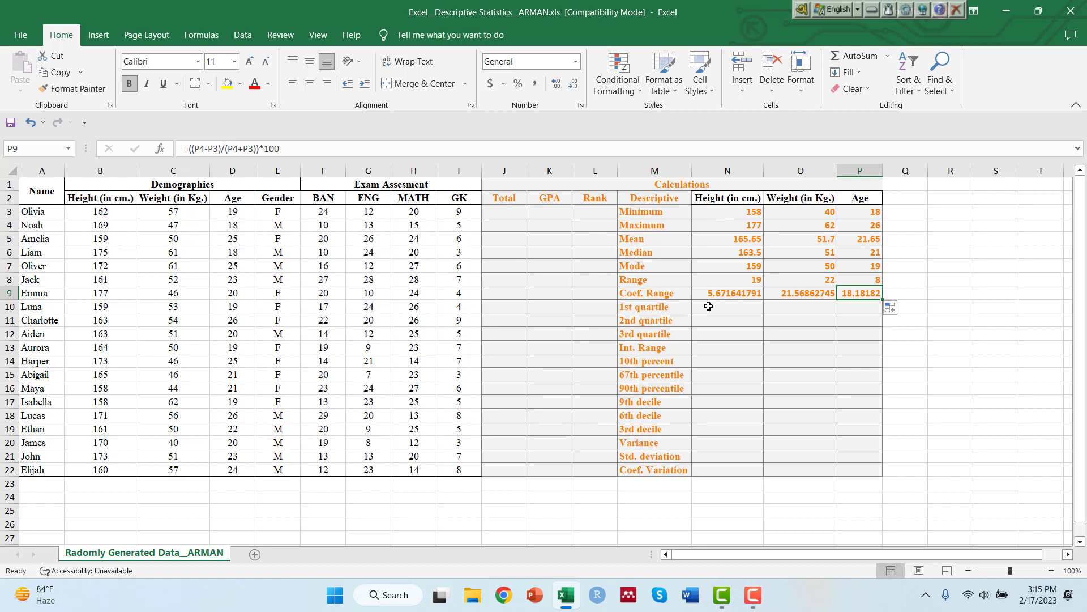
left_click(708, 306)
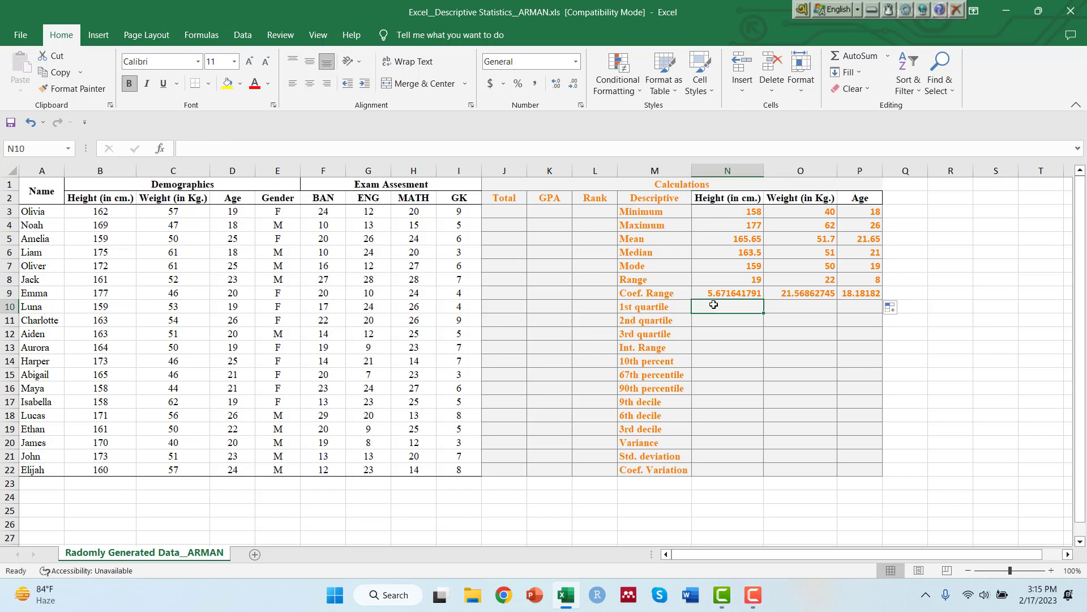
type("=")
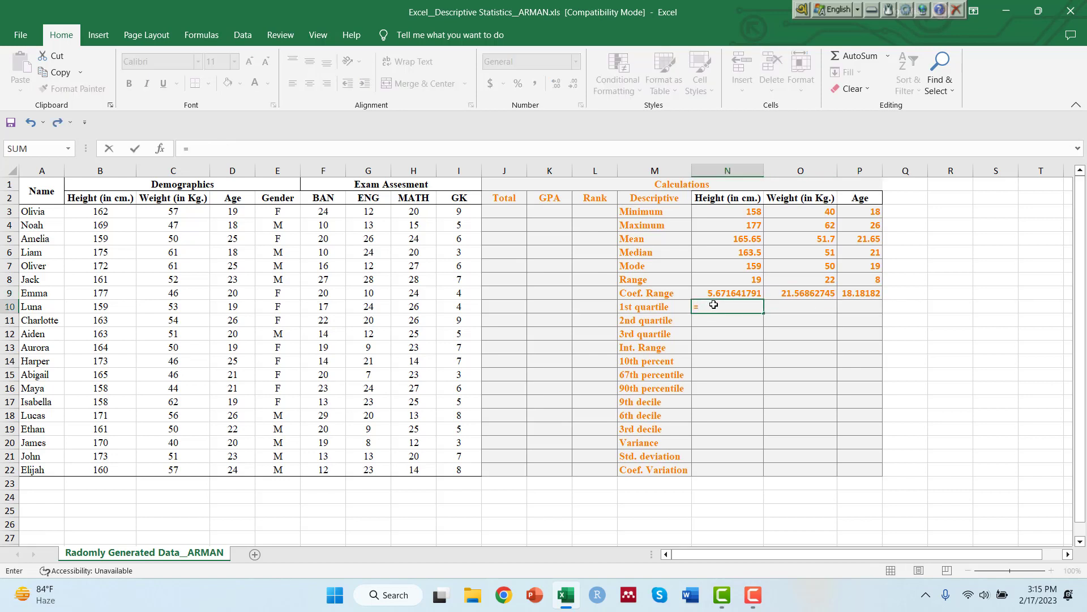
type("quart")
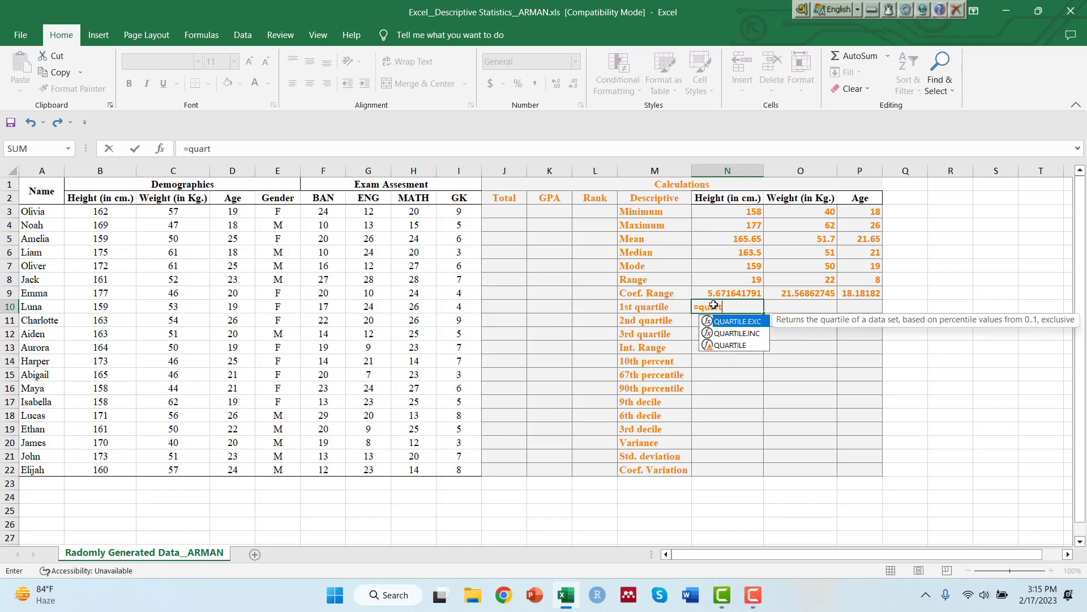
left_click(727, 352)
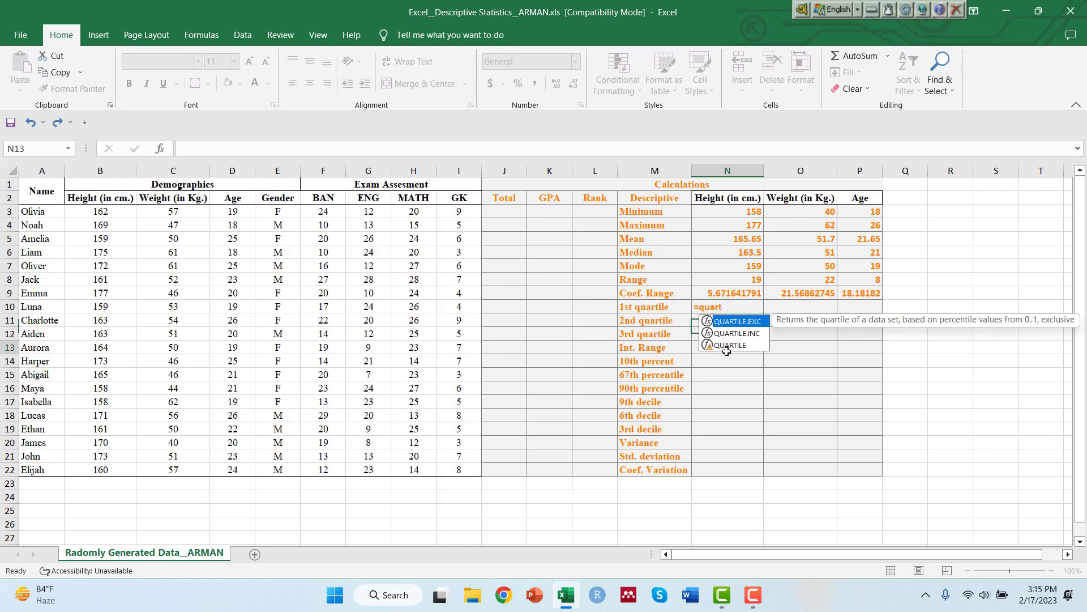
left_click(731, 303)
key("BackSpace")
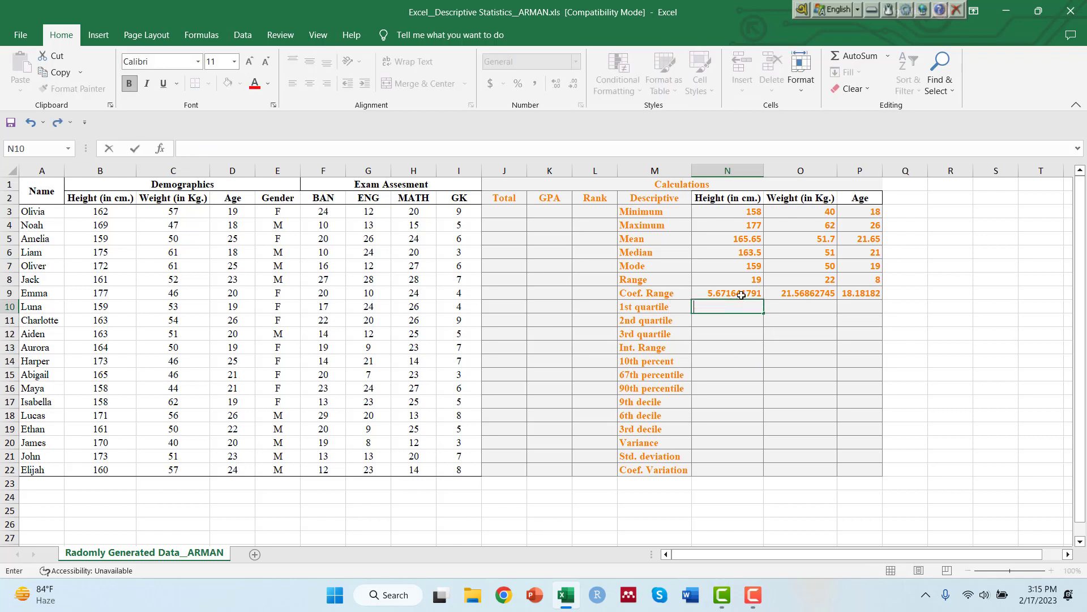
Calculate the first quartile of height in N10 with =QUARTILE(B3:B22,1) and fill the formula across to weight and age.
type("=q")
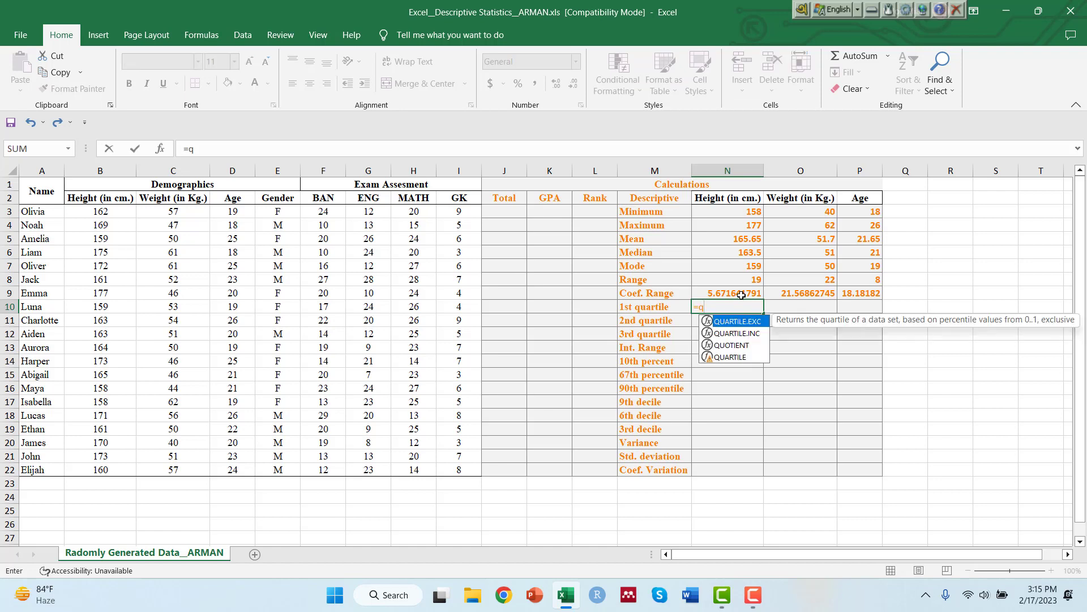
type("uarti")
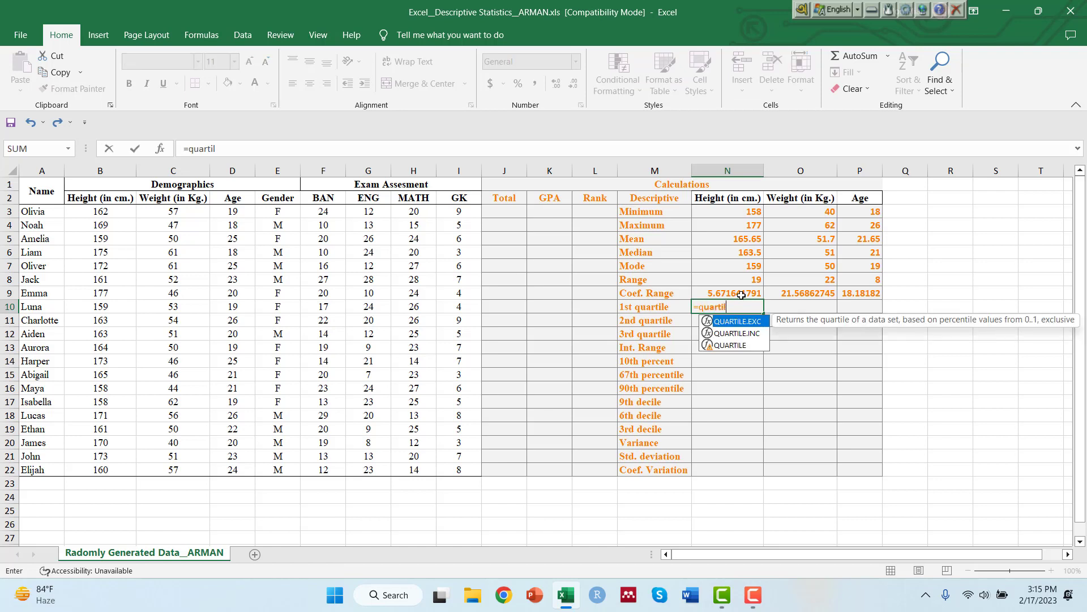
type("l")
double_click(748, 345)
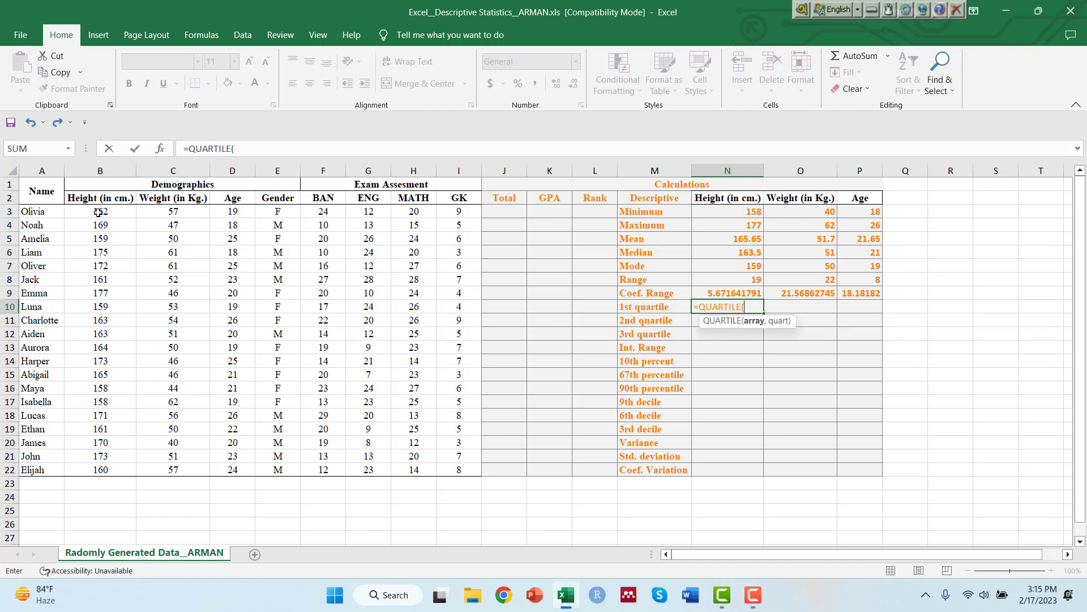
left_click_drag(98, 213, 98, 467)
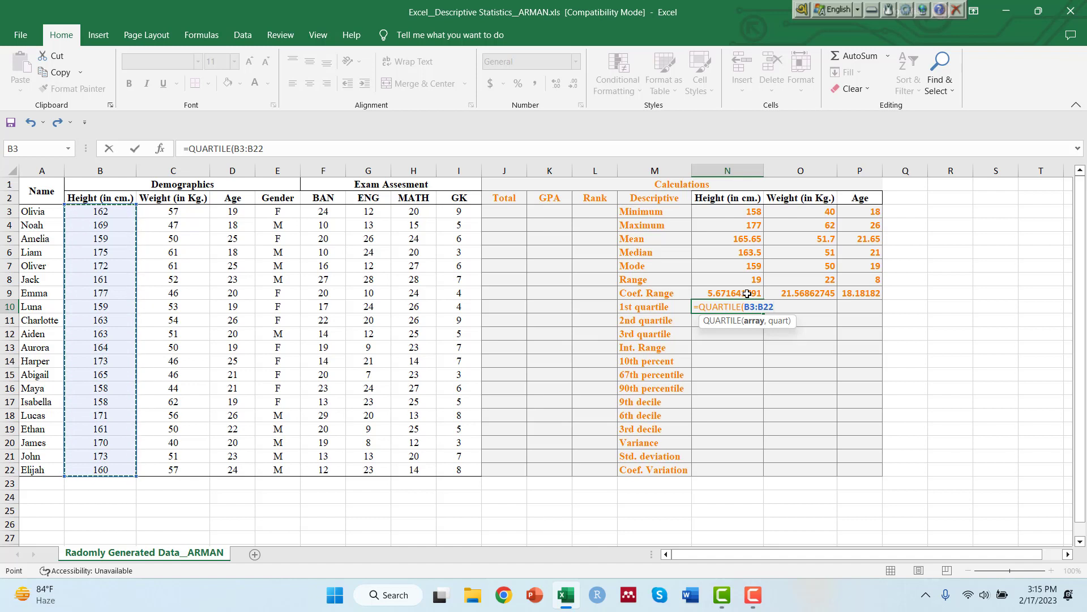
type(",")
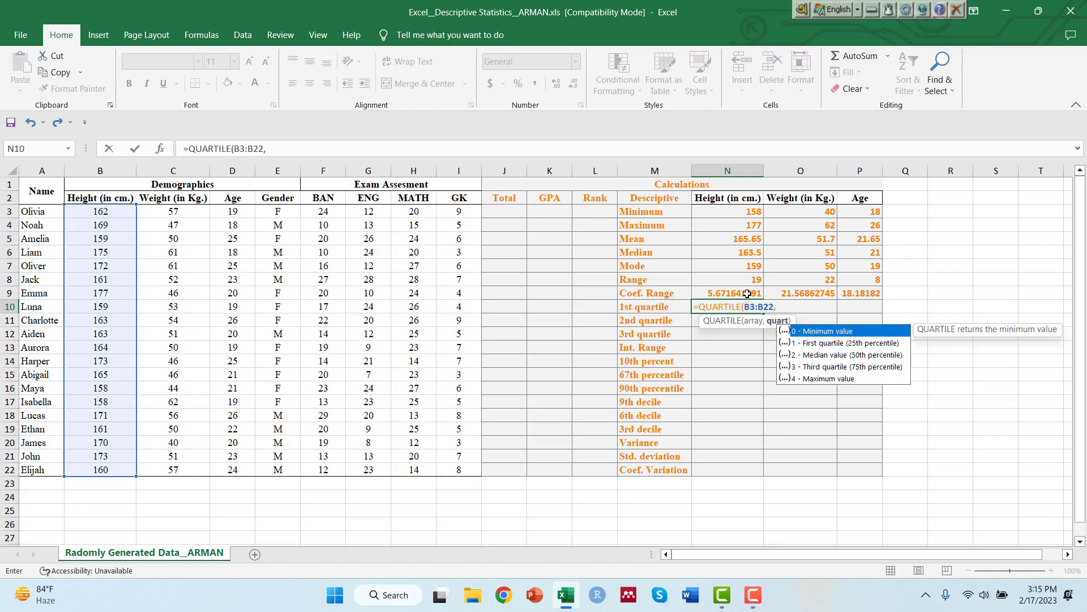
type("1)")
key("Return")
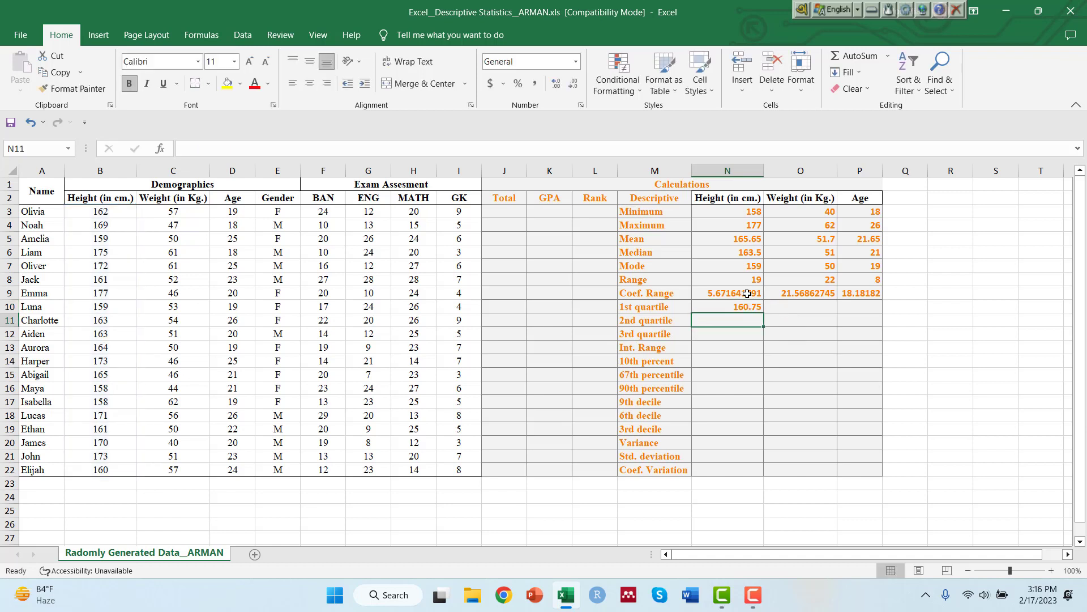
left_click(736, 304)
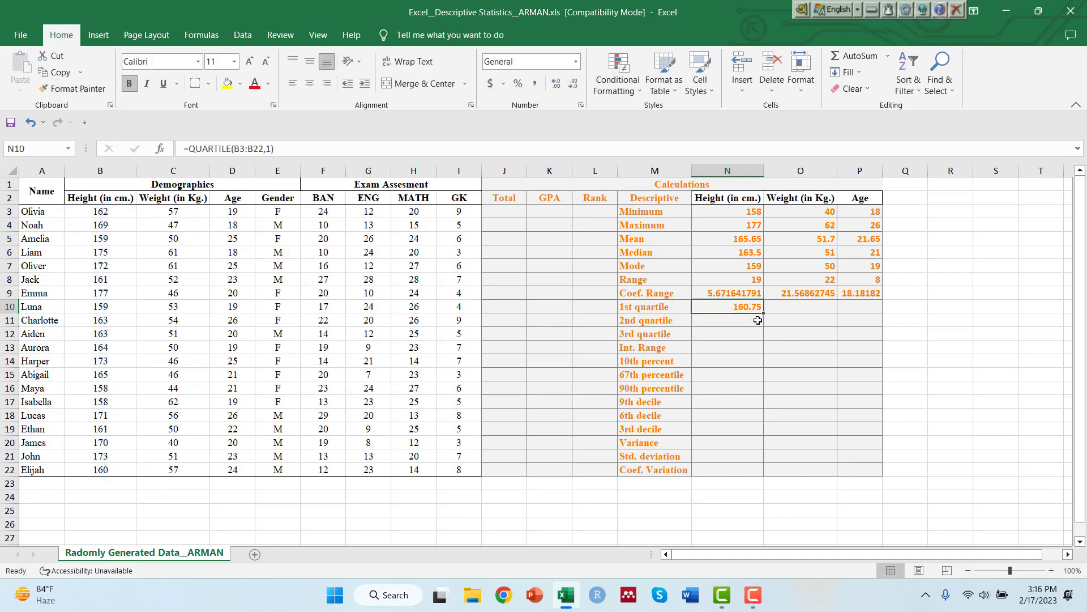
left_click_drag(765, 312, 866, 309)
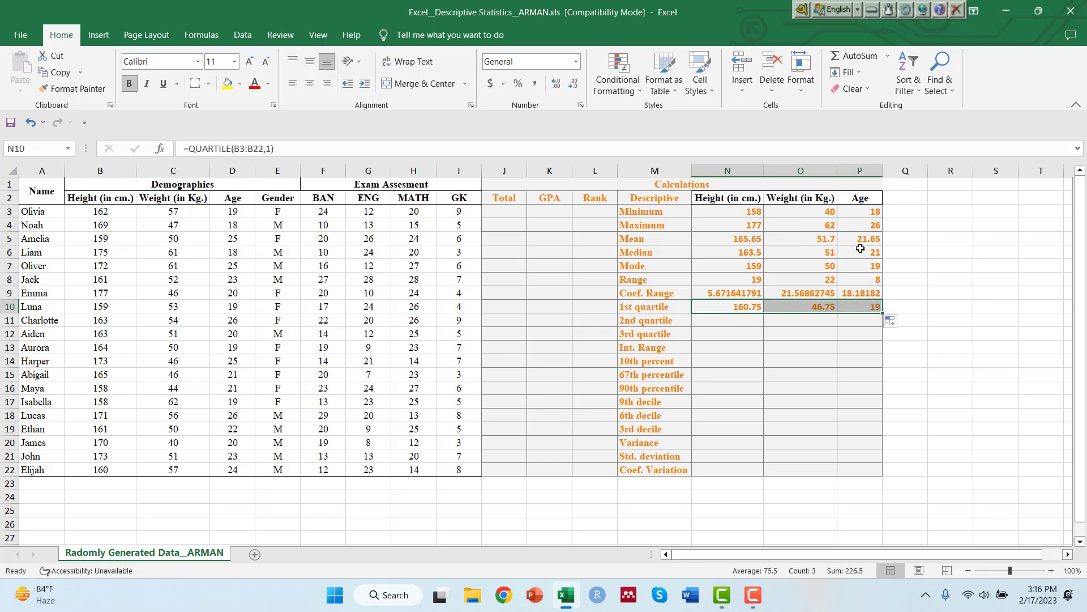
left_click(732, 325)
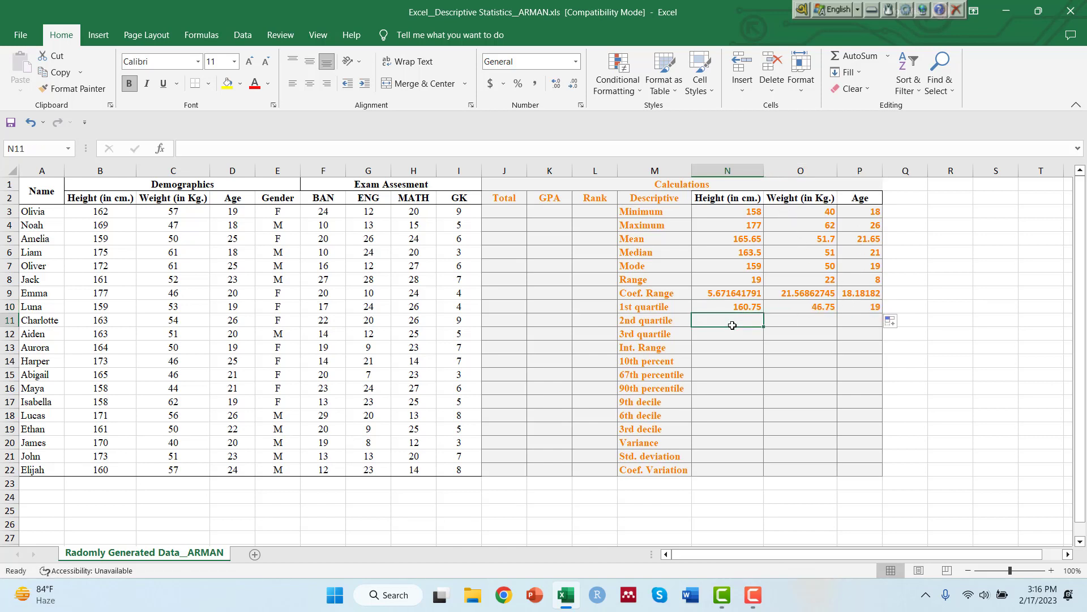
Calculate the second quartile of height in N11 with =QUARTILE(B3:B22,2) and fill the formula across to weight and age.
type("=quart")
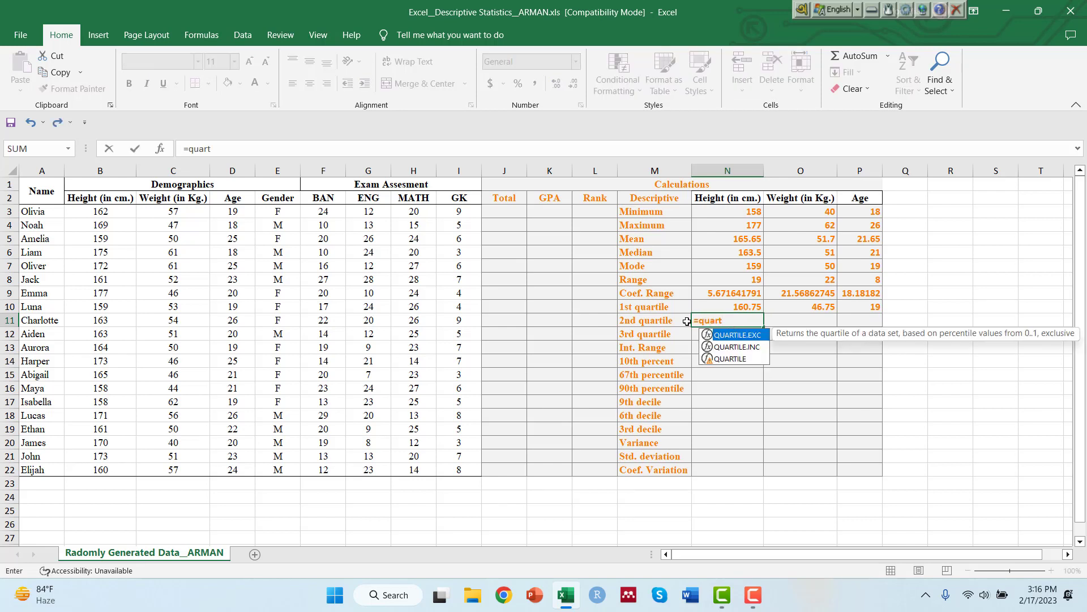
double_click(729, 360)
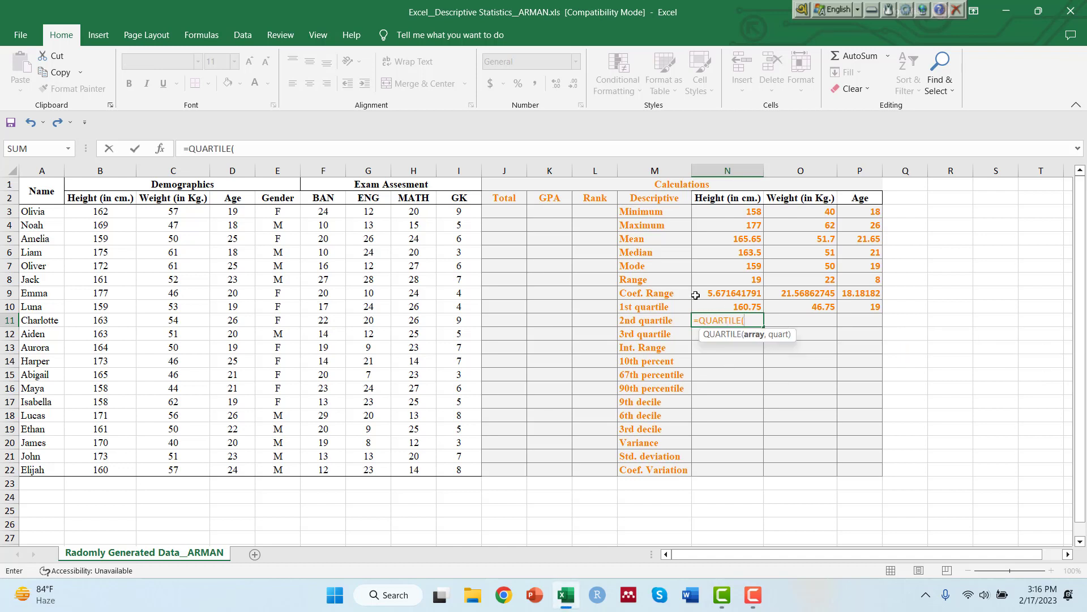
left_click_drag(103, 212, 113, 470)
type(",")
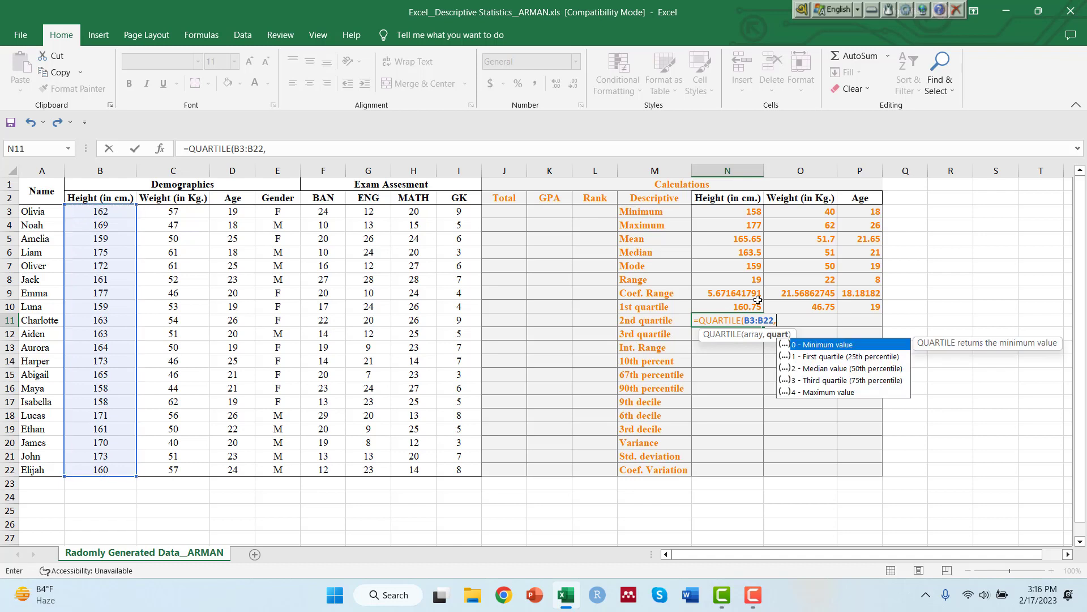
type("2)")
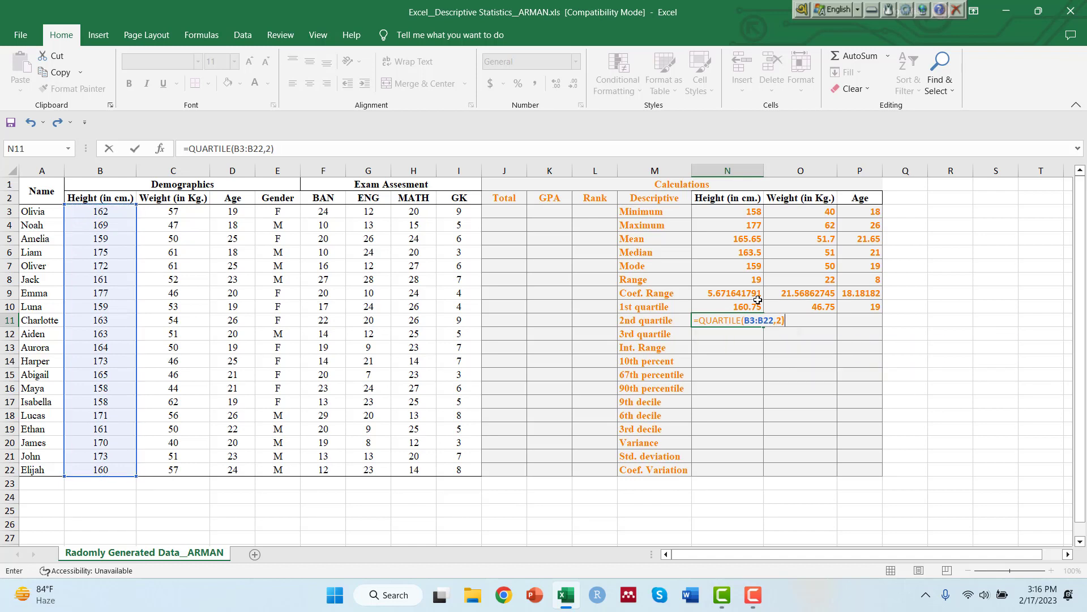
key("Return")
left_click(744, 321)
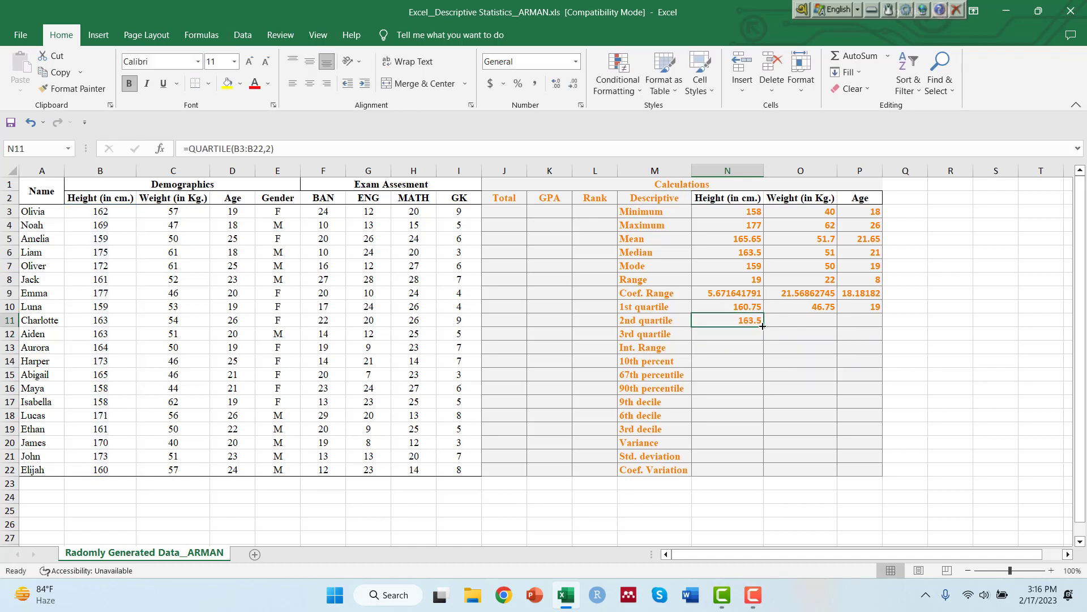
left_click_drag(762, 326, 873, 325)
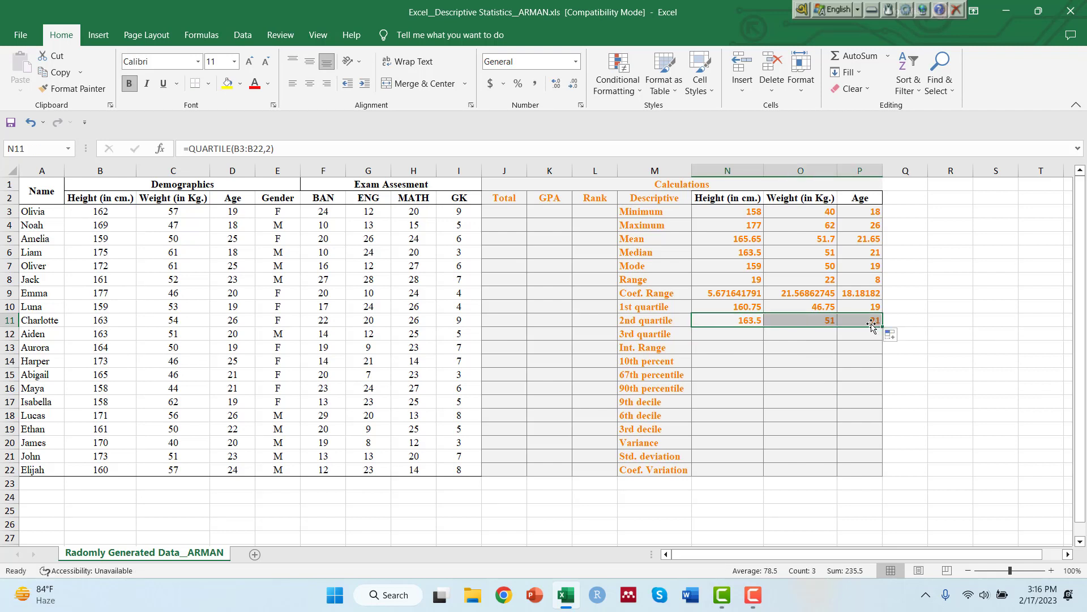
Calculate the third quartile of height in N12 with =QUARTILE(B3:B22,3) and fill the formula across to weight and age.
left_click(739, 335)
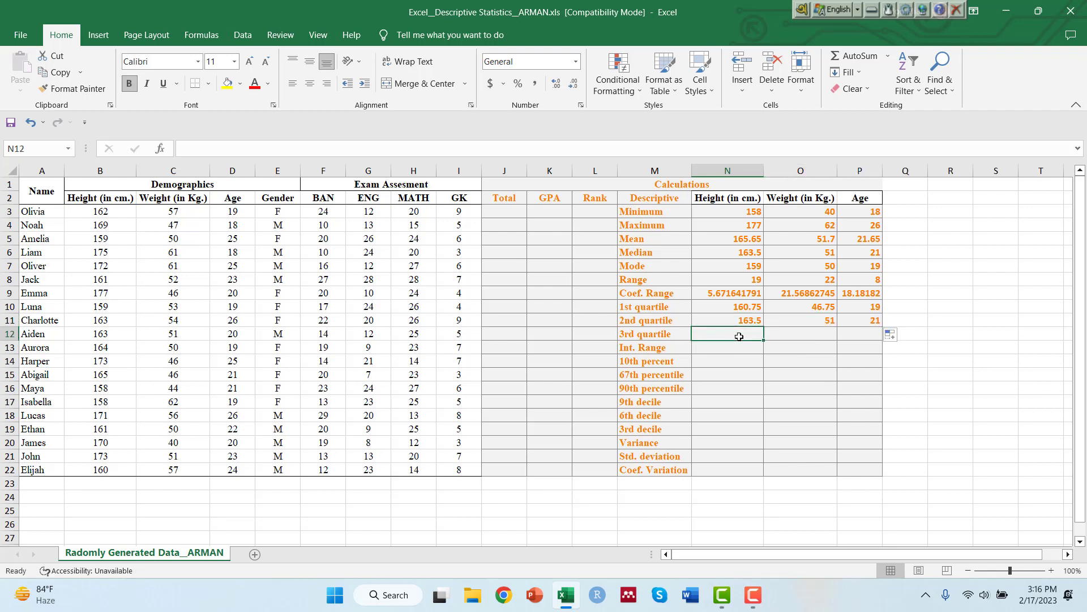
type("=quarti")
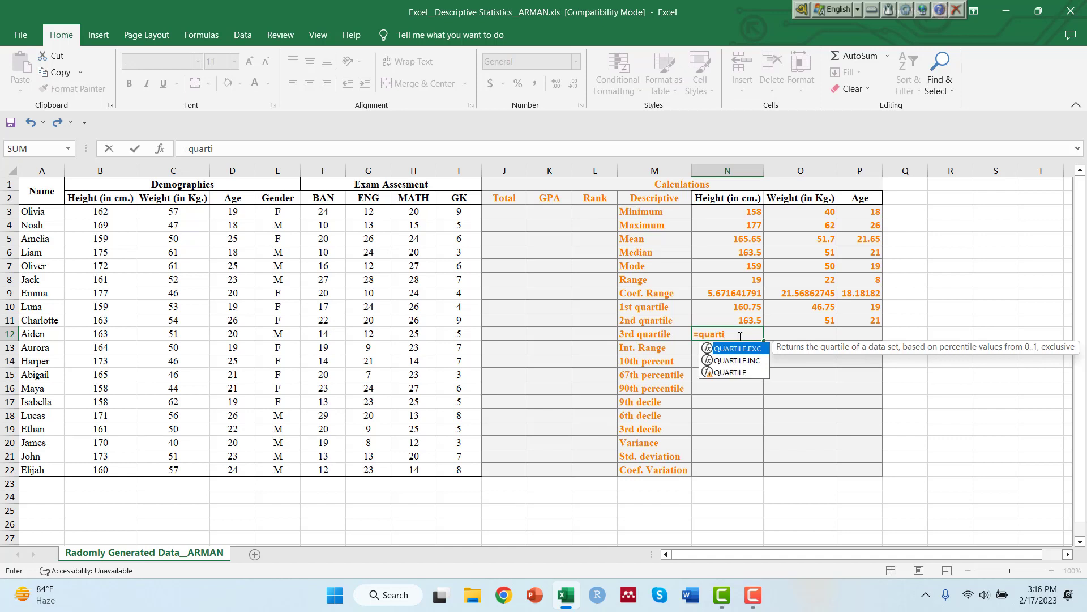
double_click(733, 373)
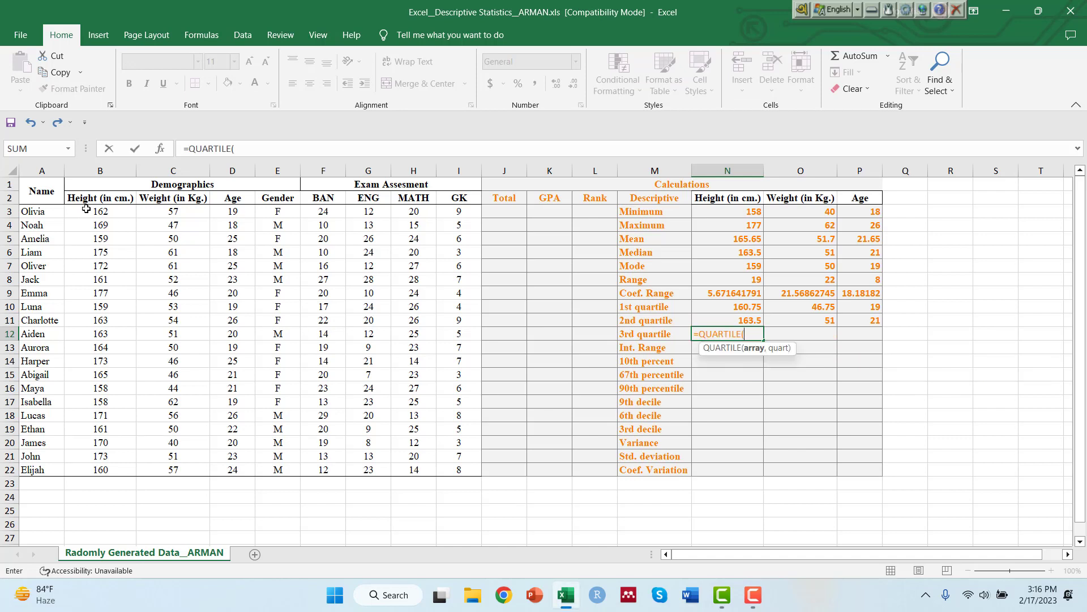
left_click_drag(91, 211, 114, 469)
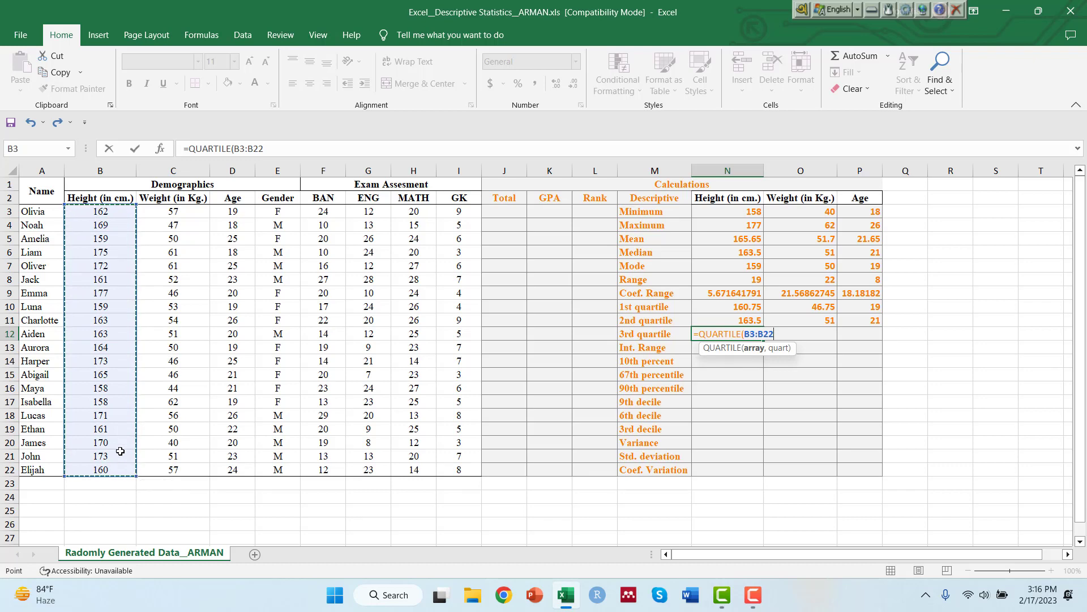
type(",")
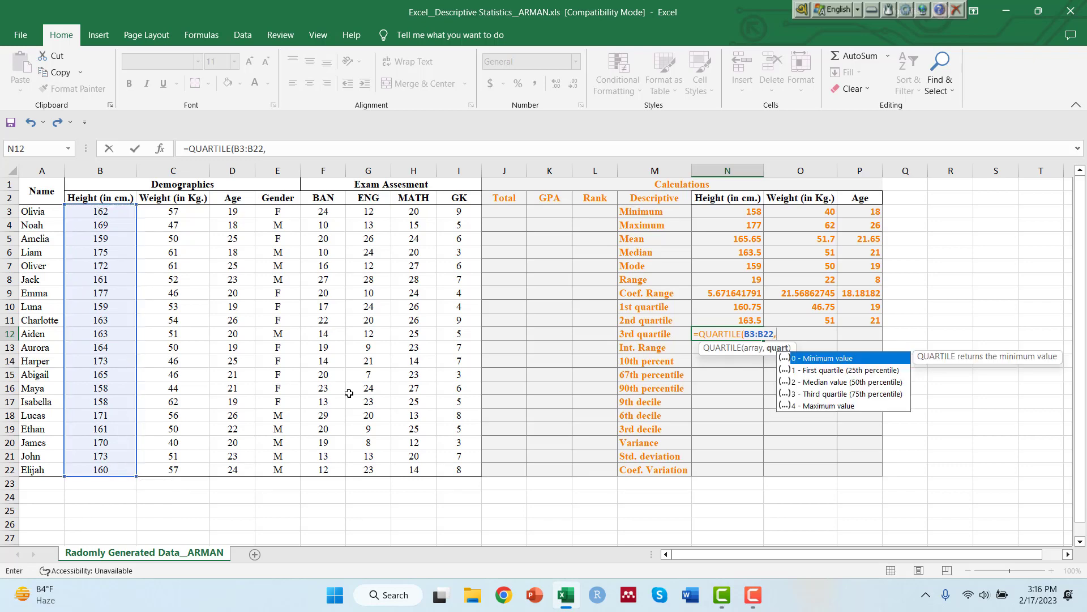
type("3)")
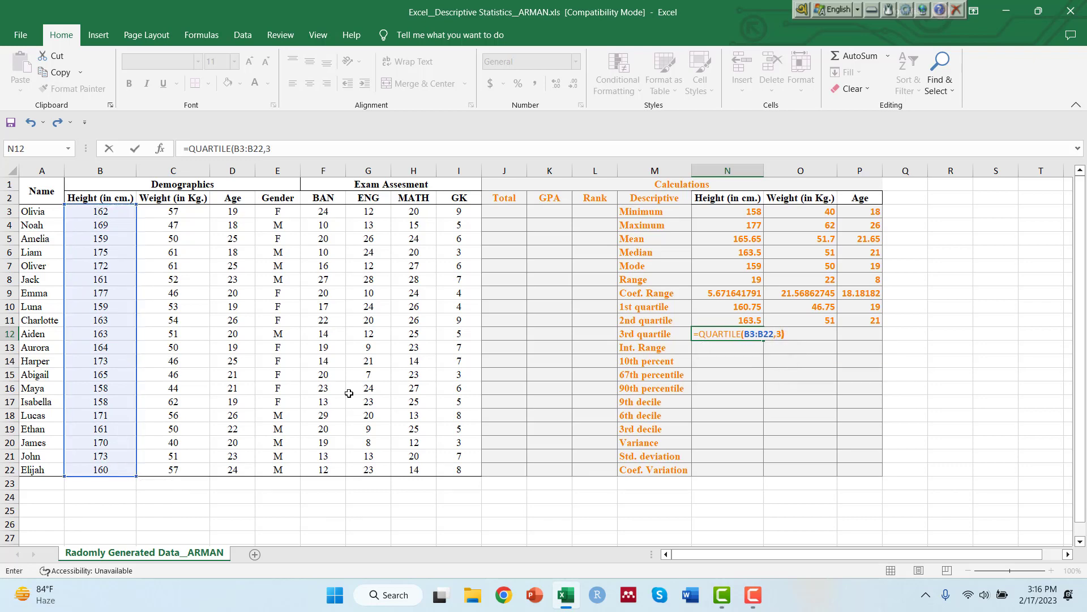
key("Return")
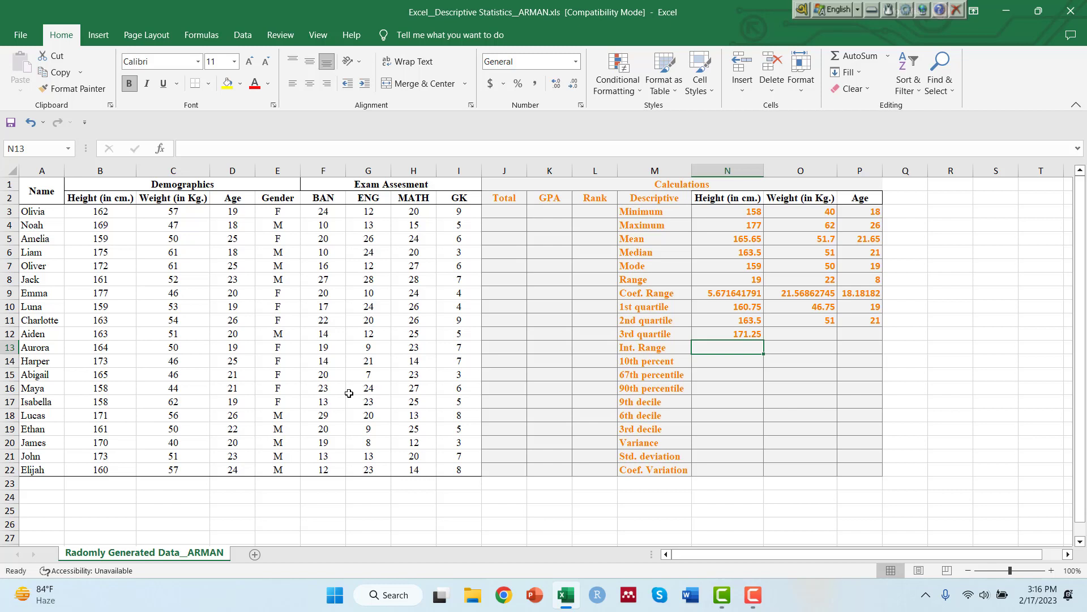
left_click(756, 333)
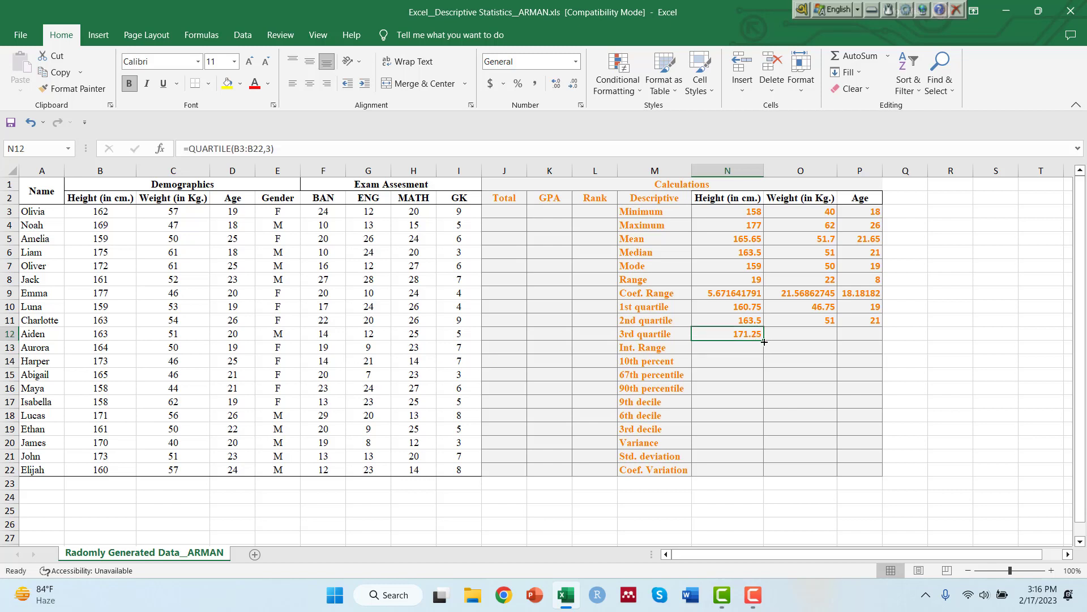
left_click_drag(763, 341, 875, 336)
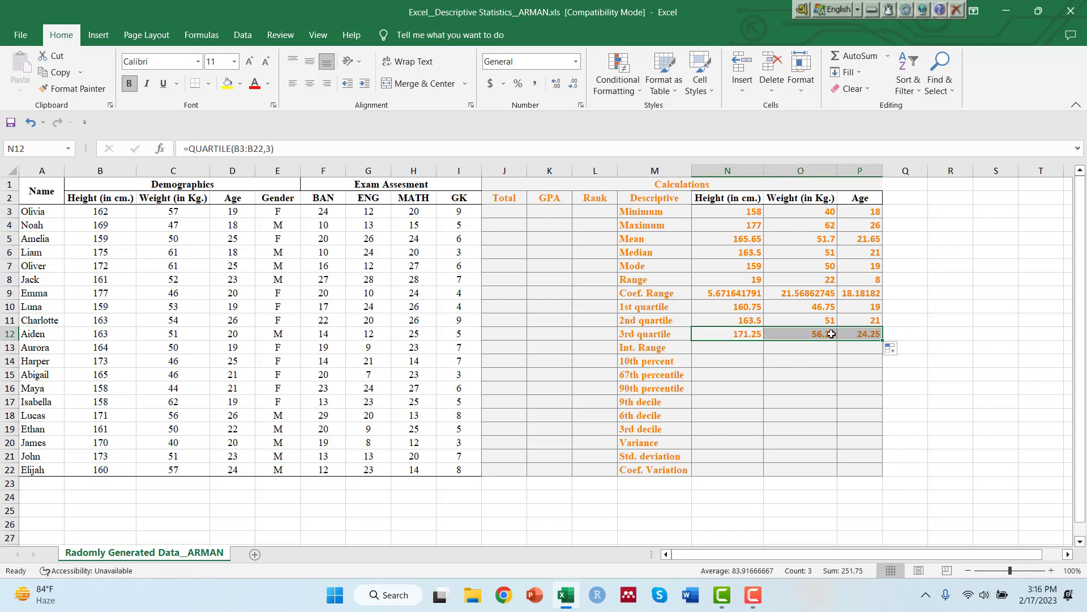
Calculate the interquartile range of height in N13 as N12-N10 and fill the formula across to weight and age.
left_click(740, 348)
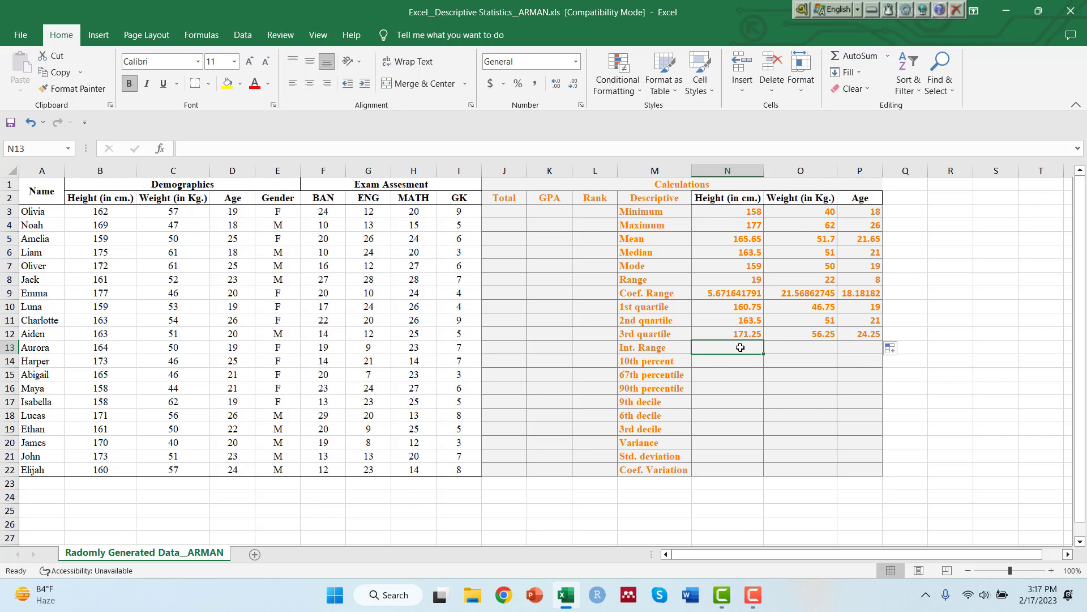
type("=")
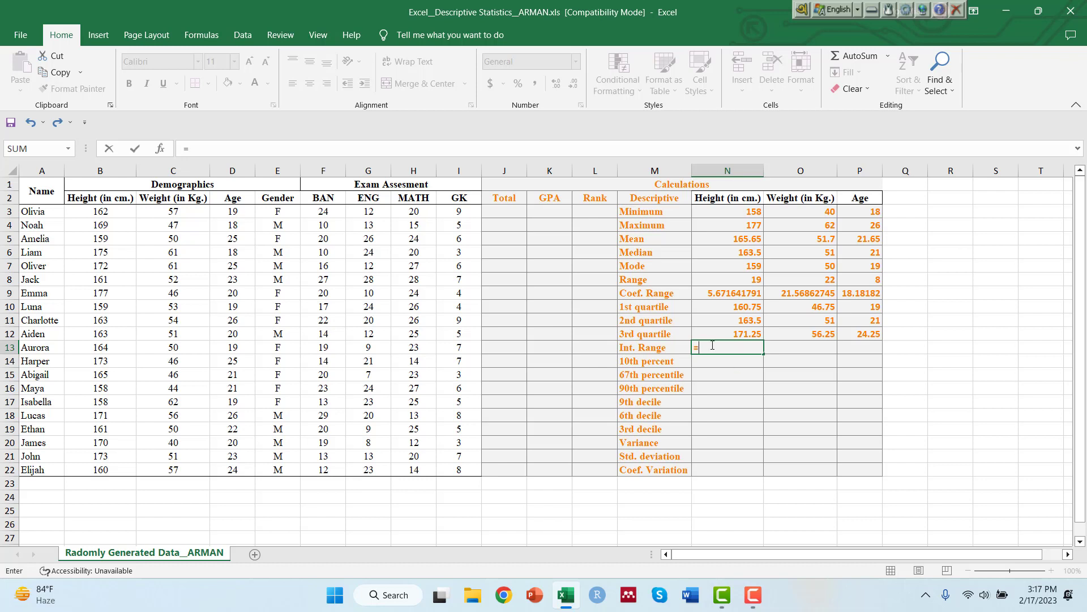
left_click(727, 329)
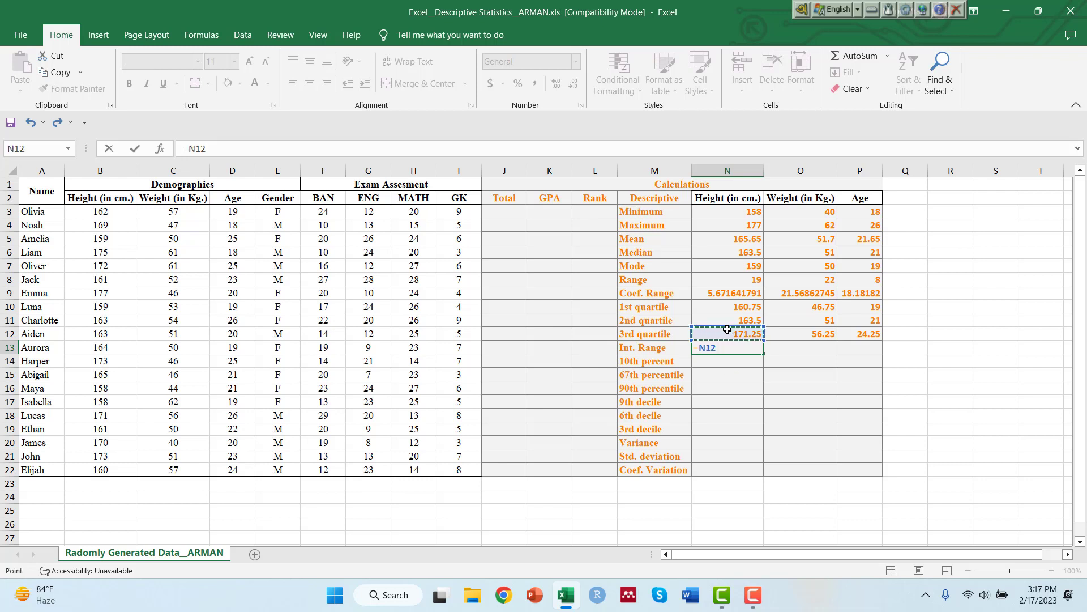
type("-")
left_click(715, 308)
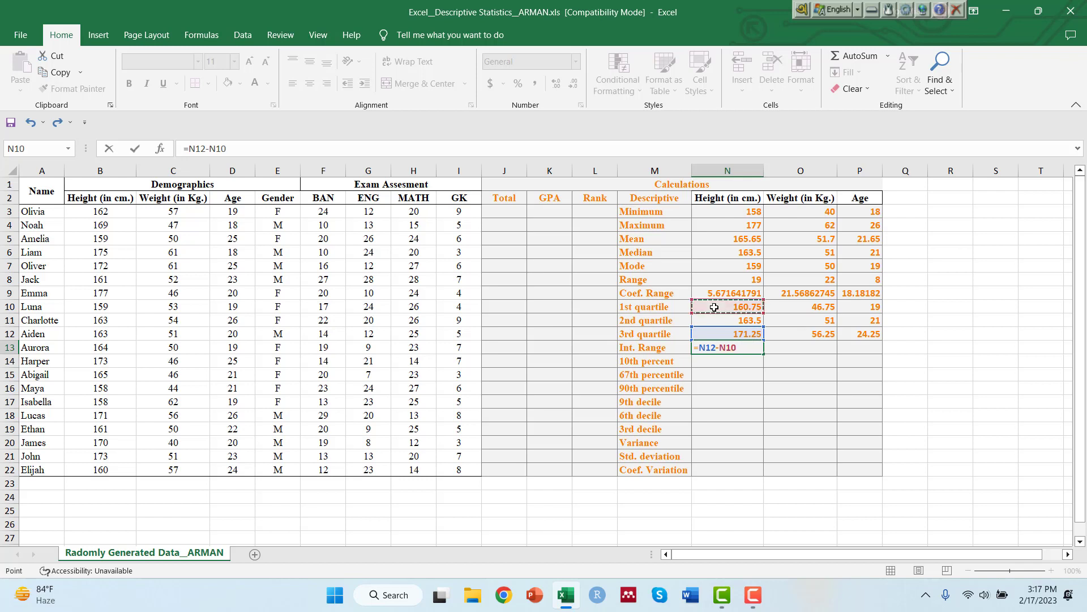
key("Return")
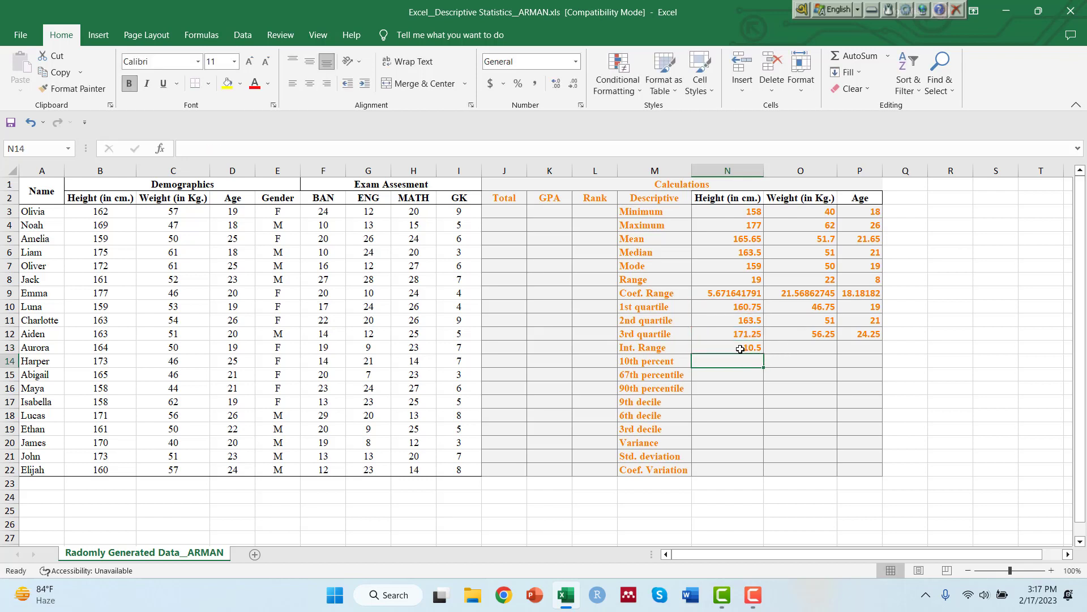
left_click(771, 345)
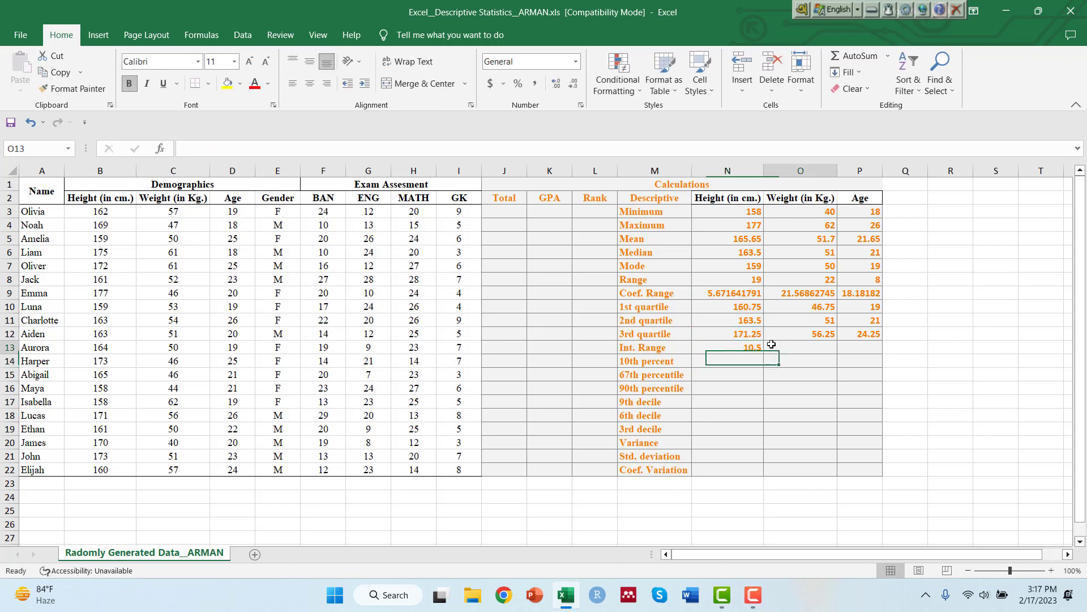
left_click(737, 348)
left_click_drag(761, 354, 865, 347)
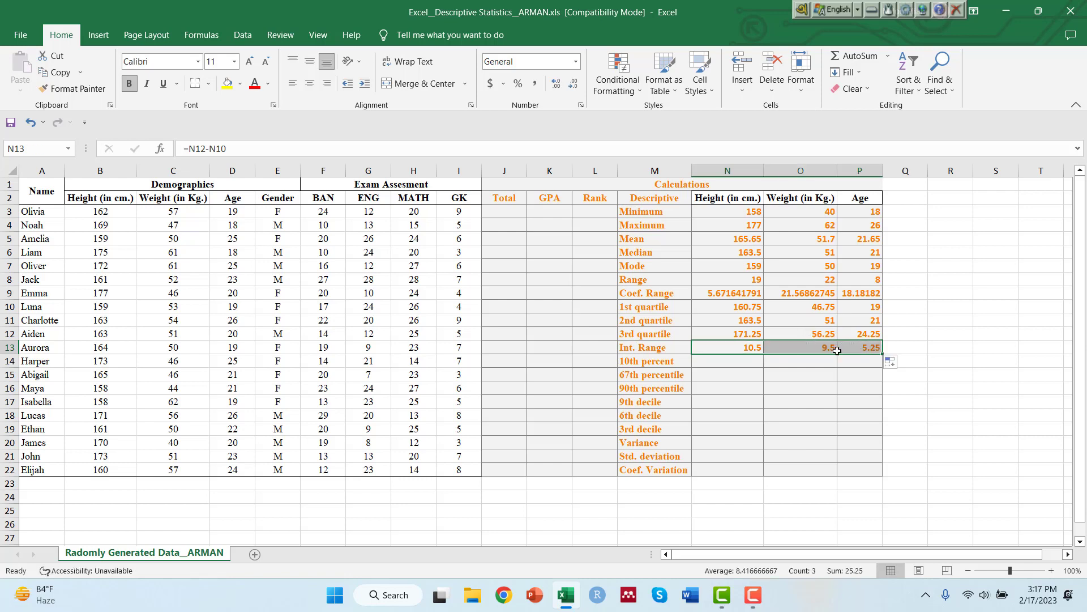
Calculate the 10th percentile of height in N14 with =PERCENTILE(B3:B22,0.1).
left_click(706, 358)
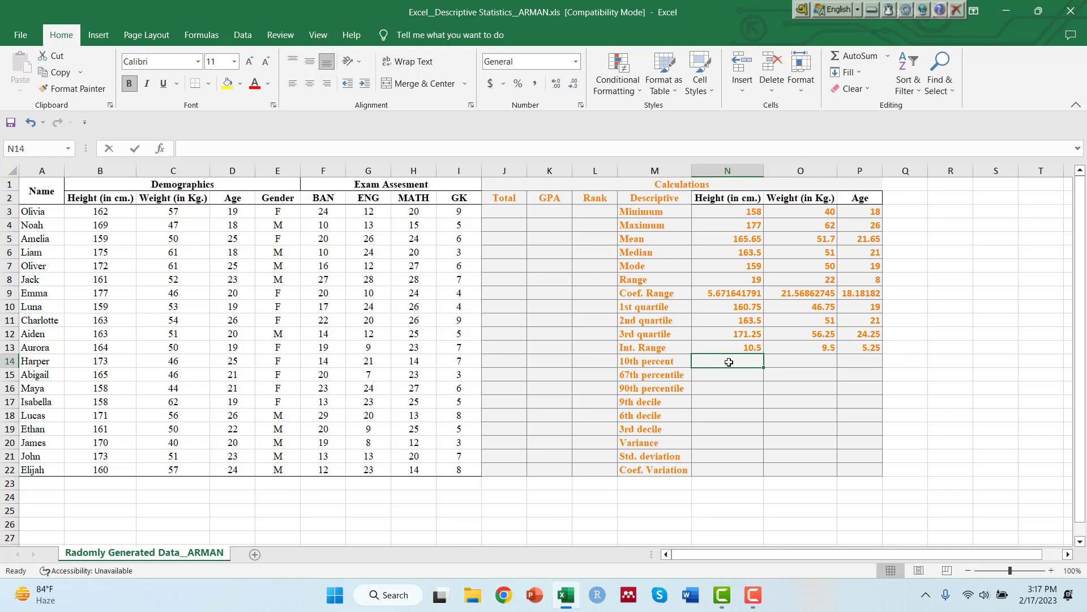
type("=pa")
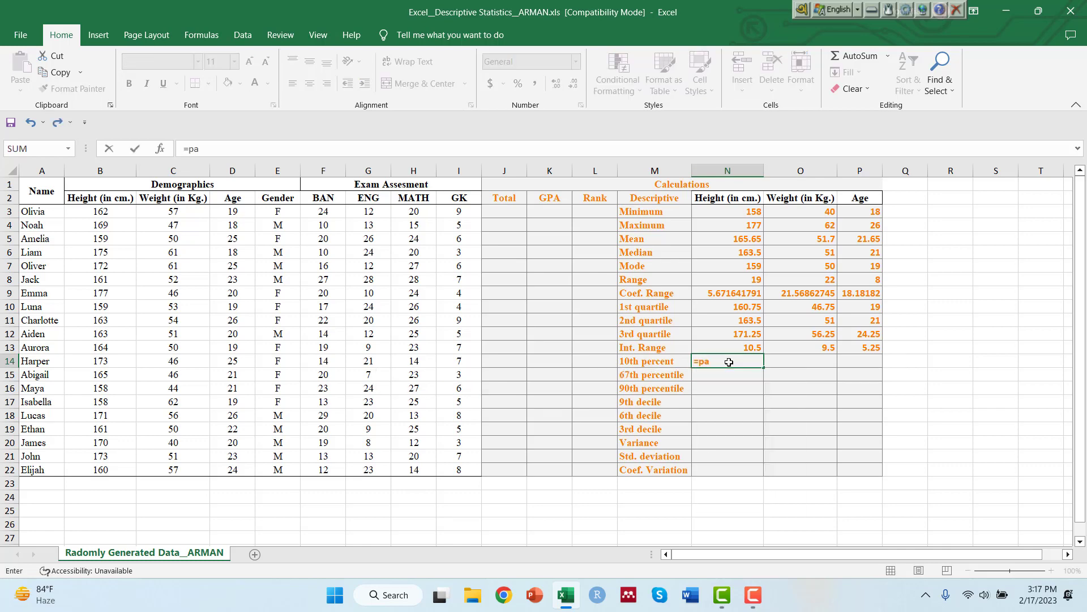
key("BackSpace")
type("erc")
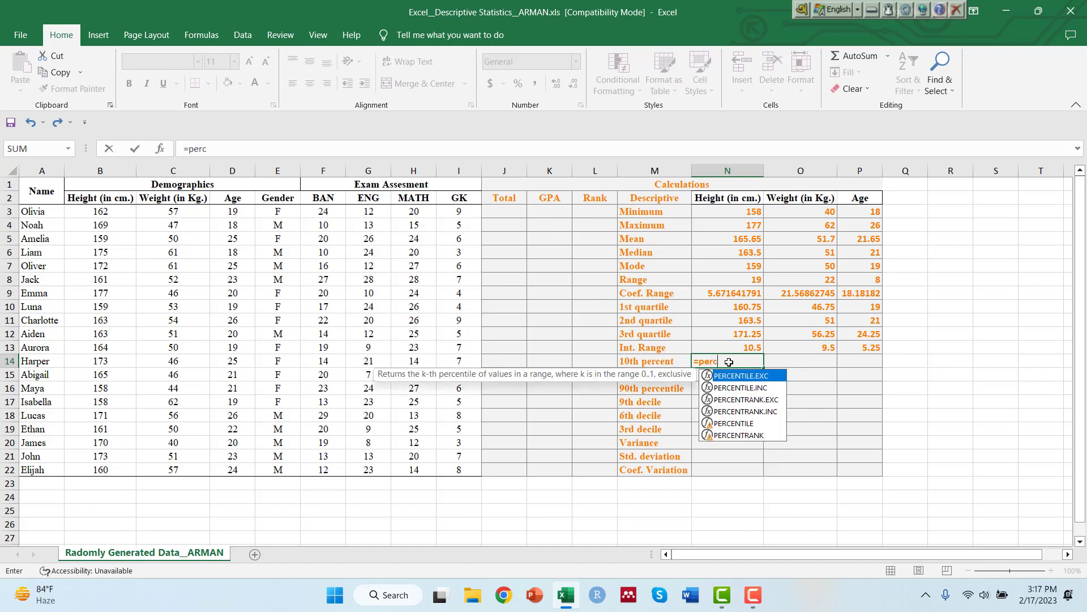
type("en")
double_click(735, 426)
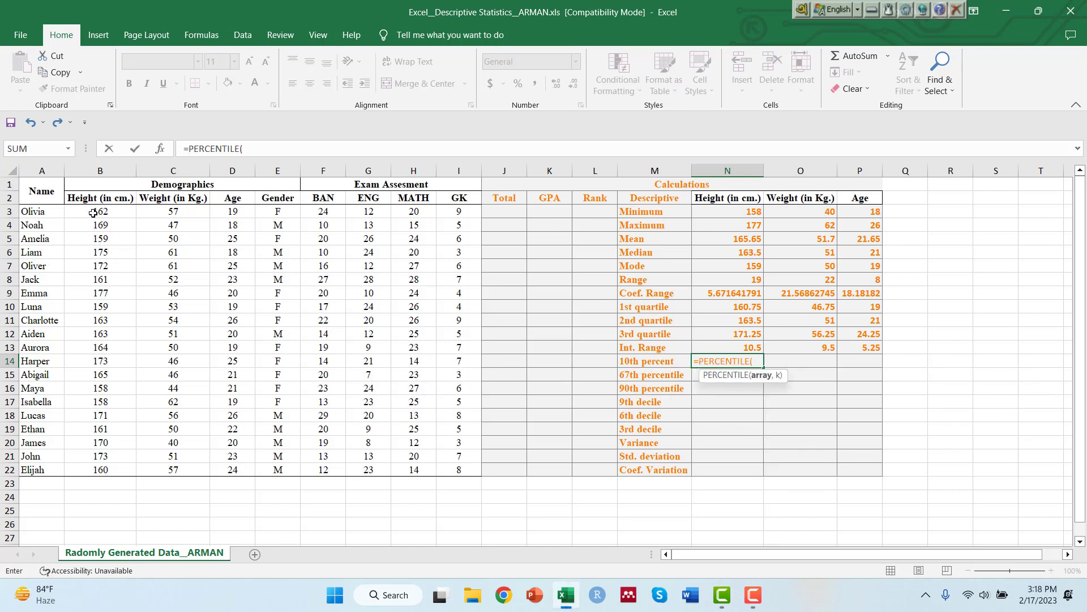
left_click_drag(93, 213, 100, 470)
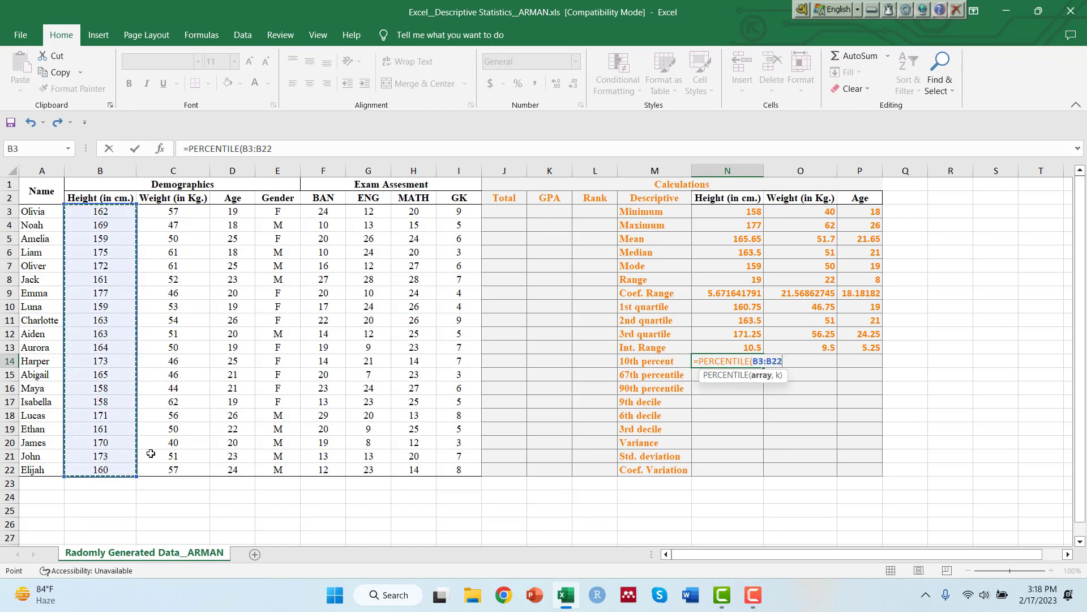
type(",")
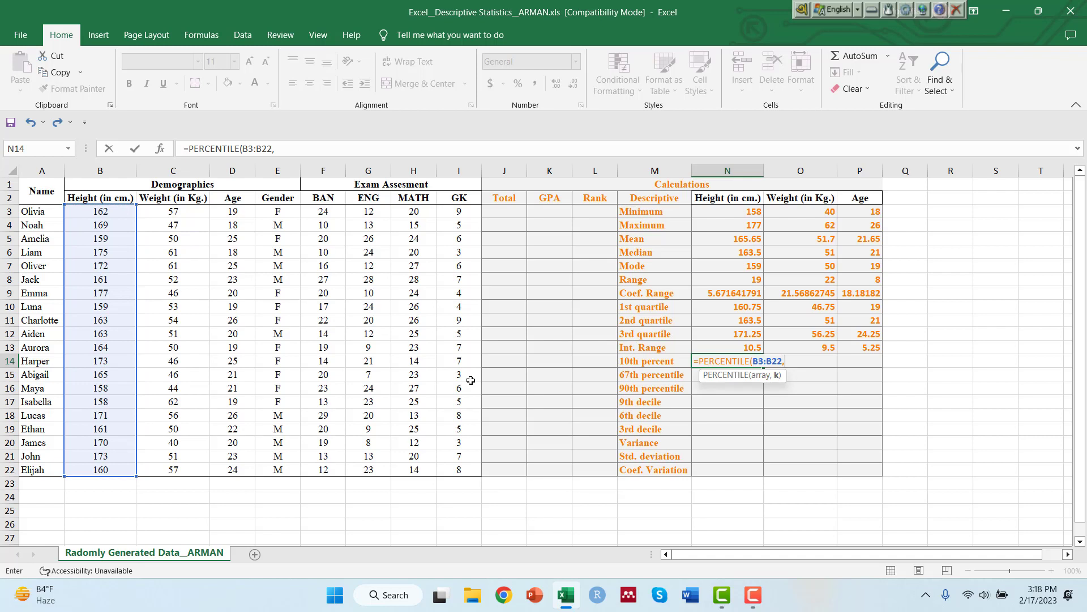
type("0.1)")
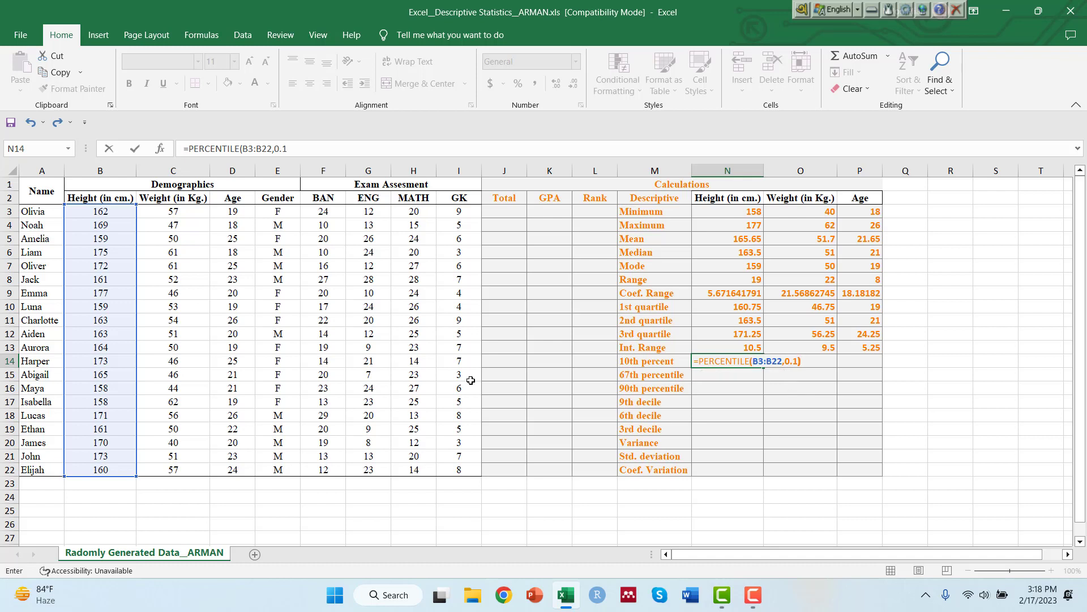
key("Return")
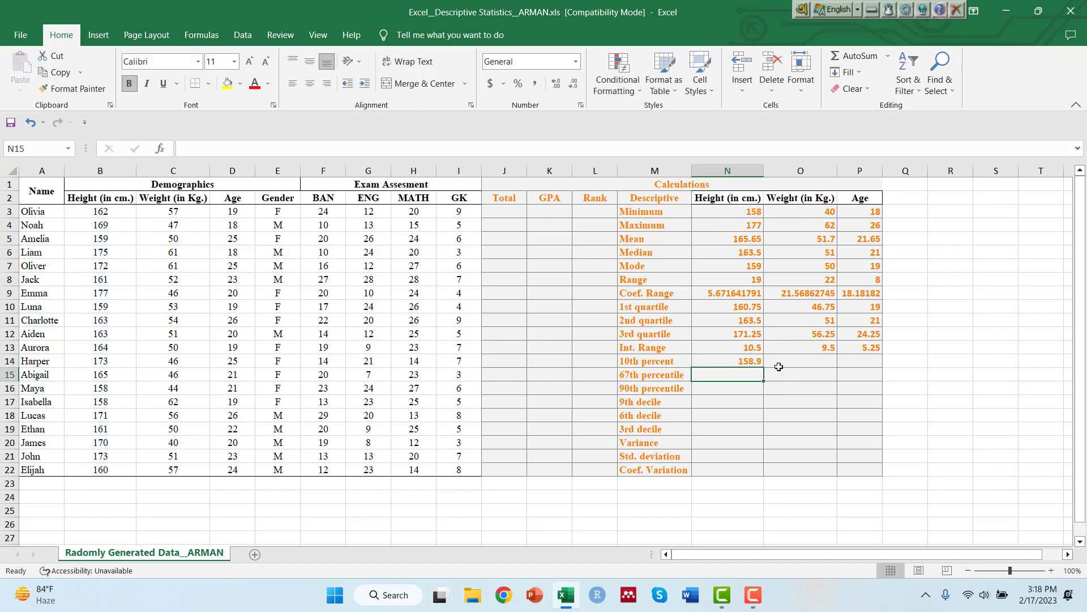
Fill the 10th percentile formula in N14 across to the weight and age columns.
left_click(727, 362)
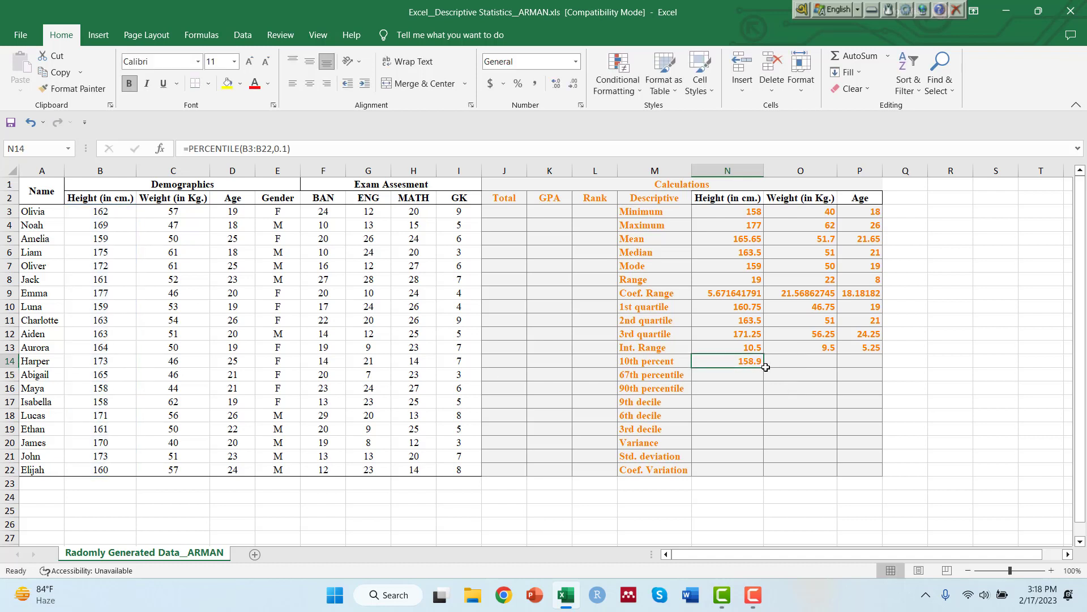
left_click_drag(764, 368, 875, 367)
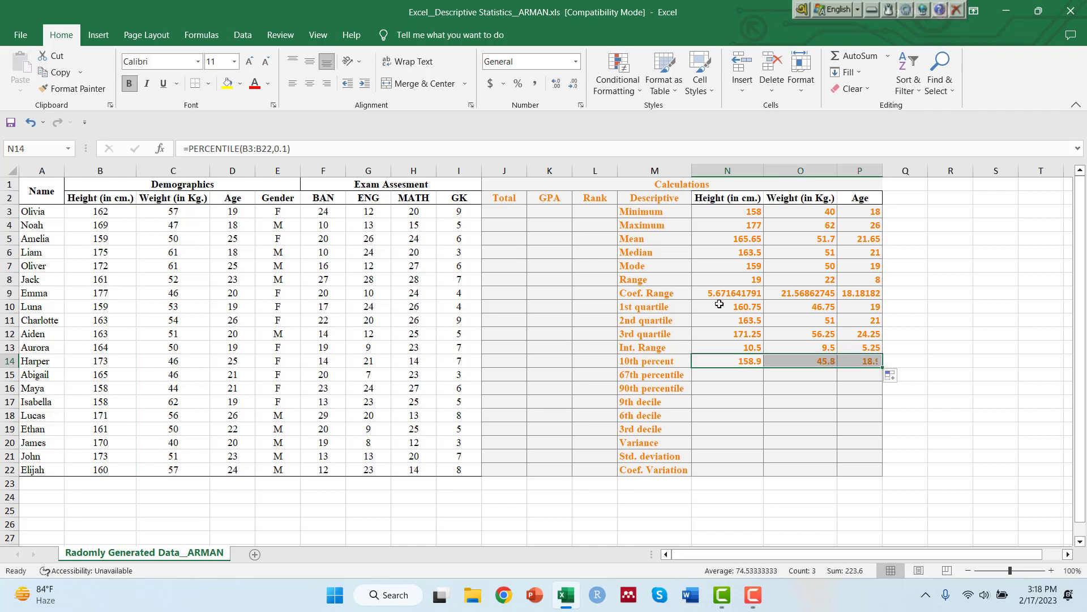
Calculate the 67th percentile of height in N15 with =PERCENTILE(B3:B22,0.67) and fill the formula across to weight and age.
left_click(722, 374)
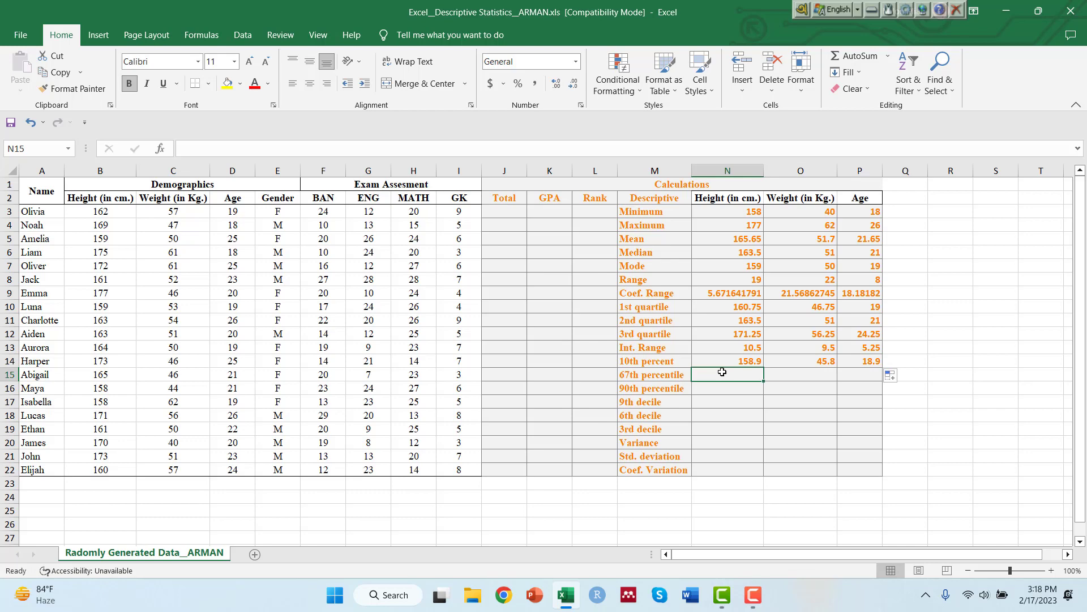
type("=percent")
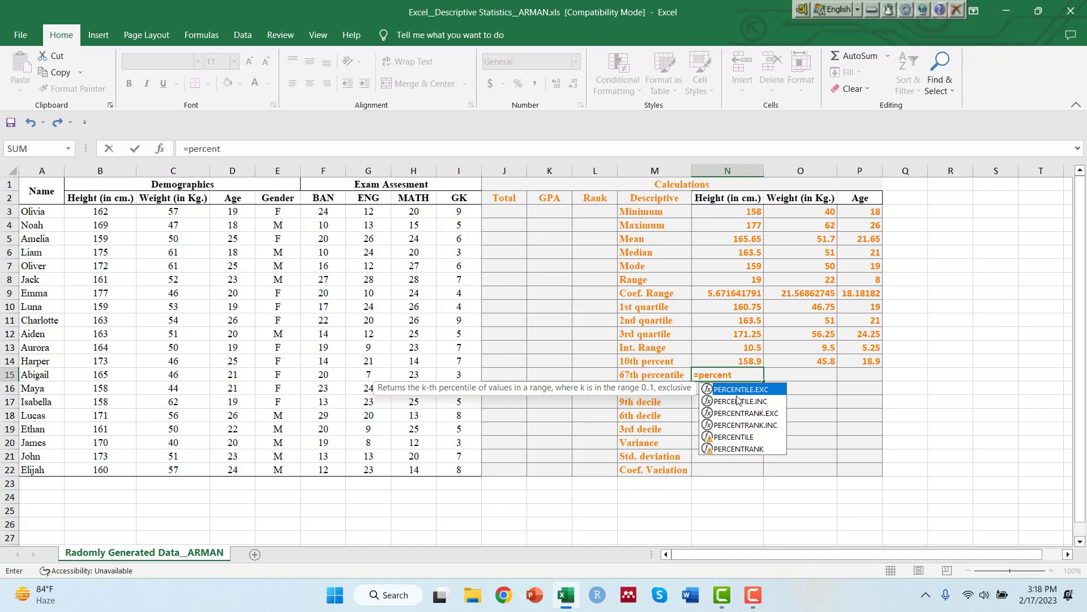
double_click(759, 436)
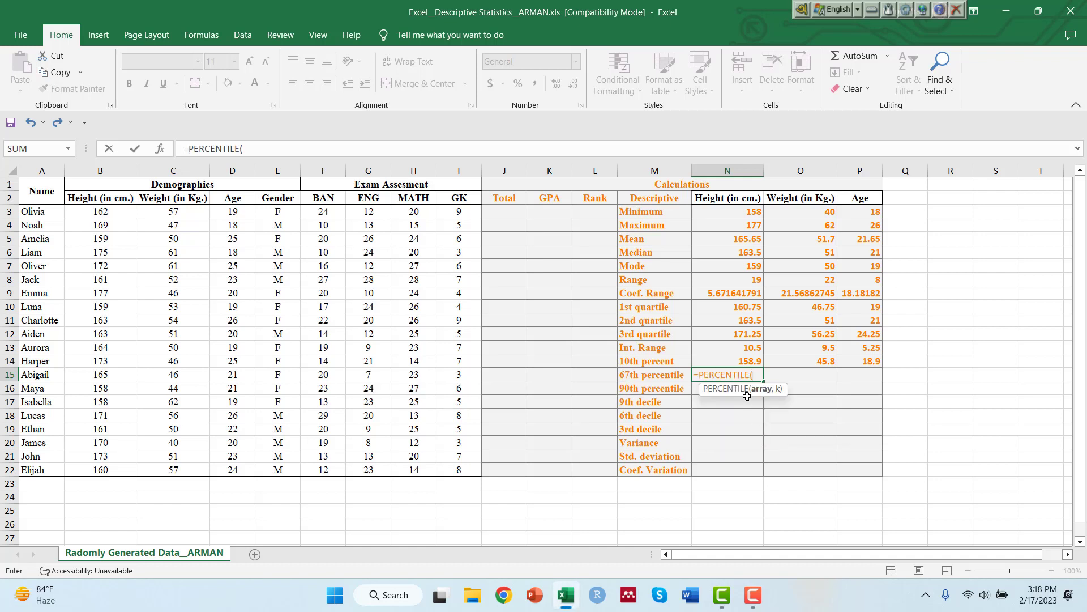
left_click_drag(96, 211, 102, 469)
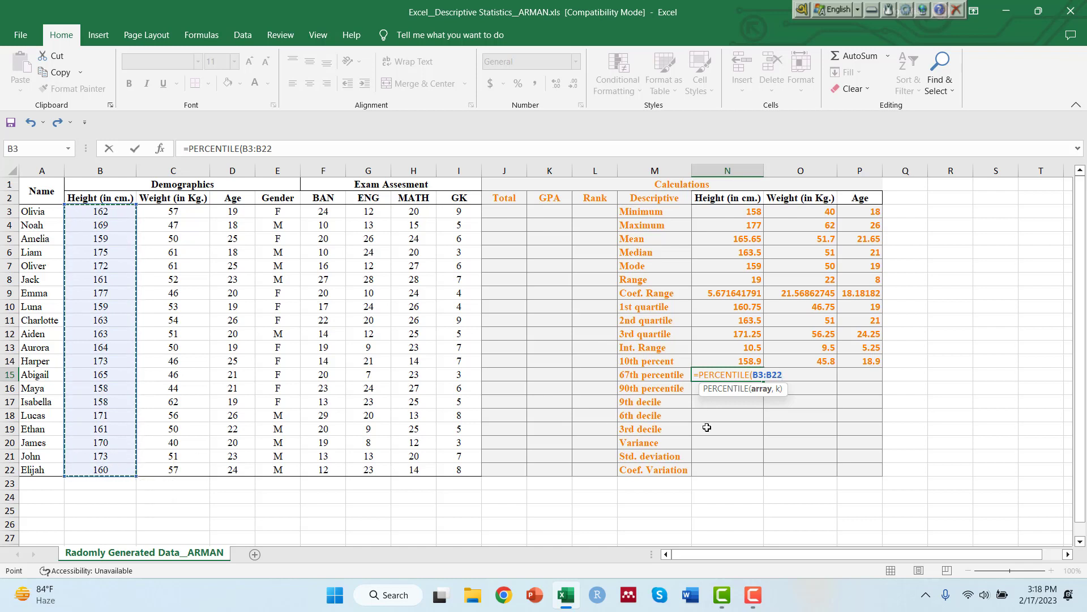
type(",")
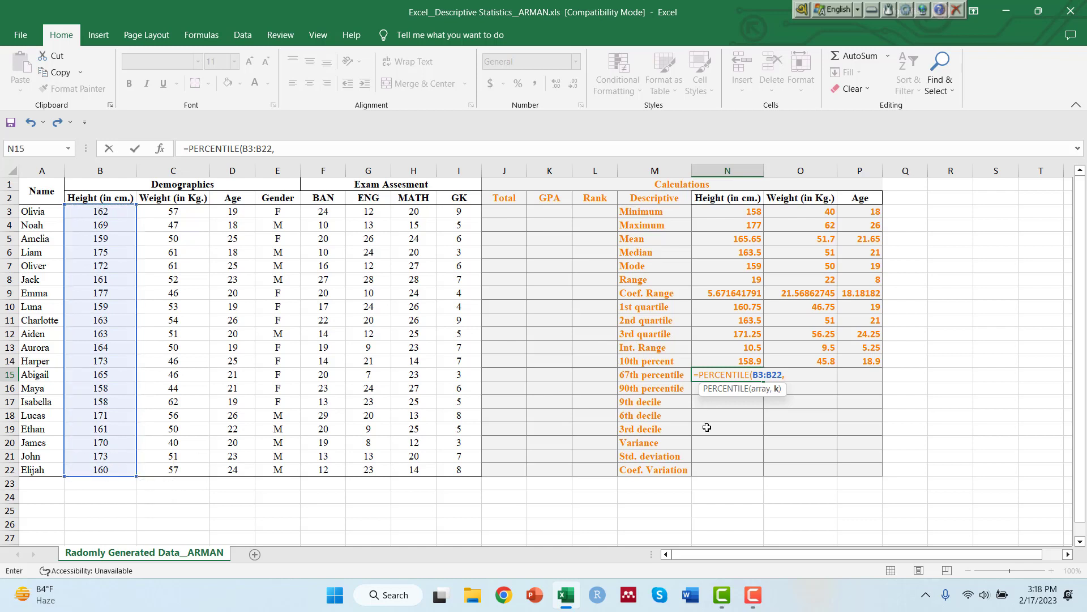
type("0.")
type("67)")
key("Return")
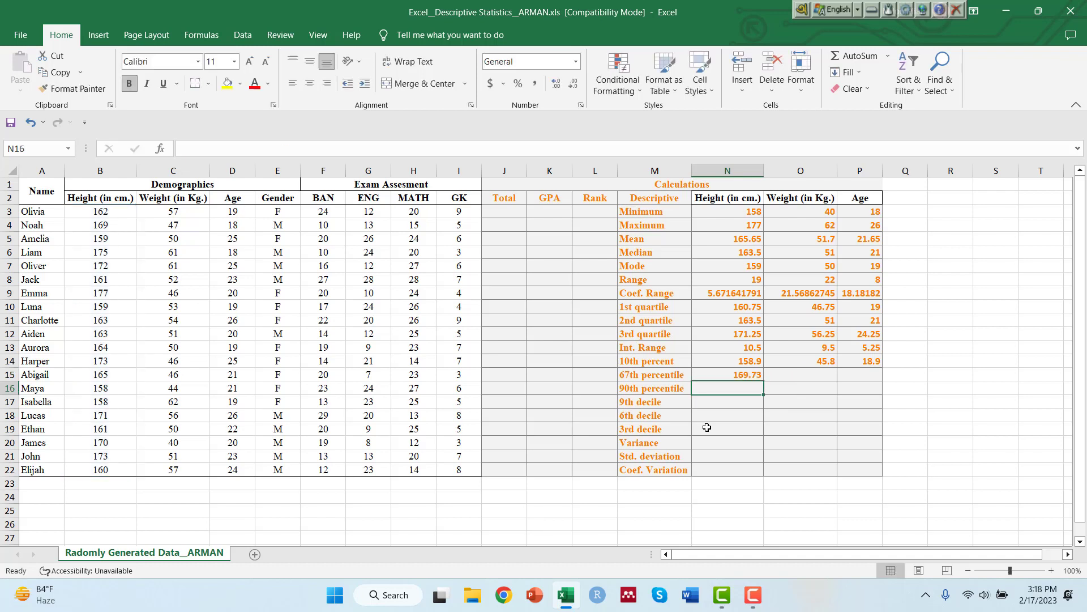
left_click(742, 376)
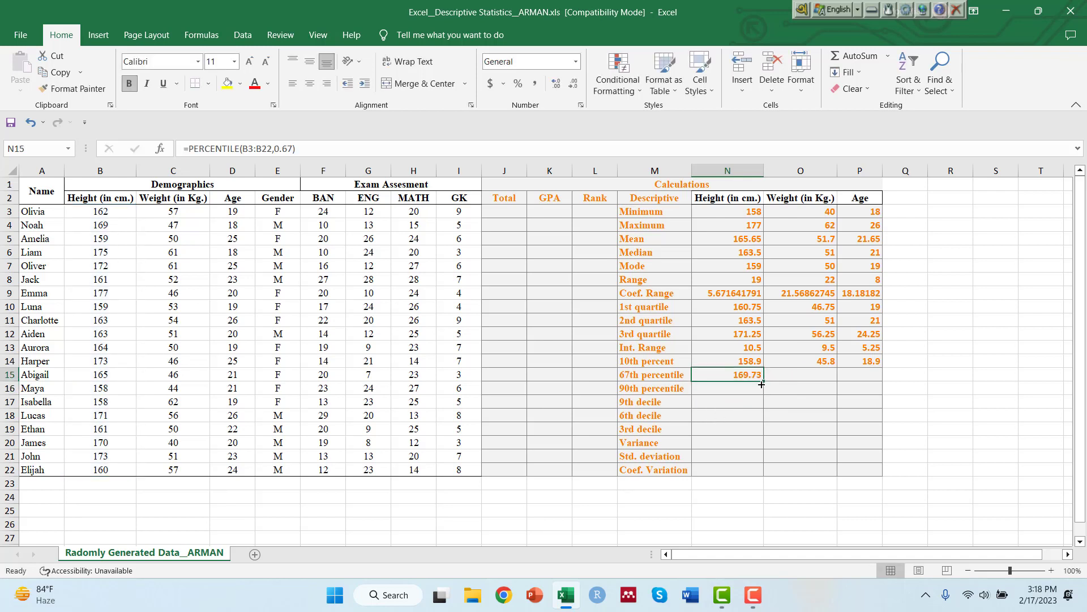
left_click_drag(762, 380, 895, 382)
left_click(715, 388)
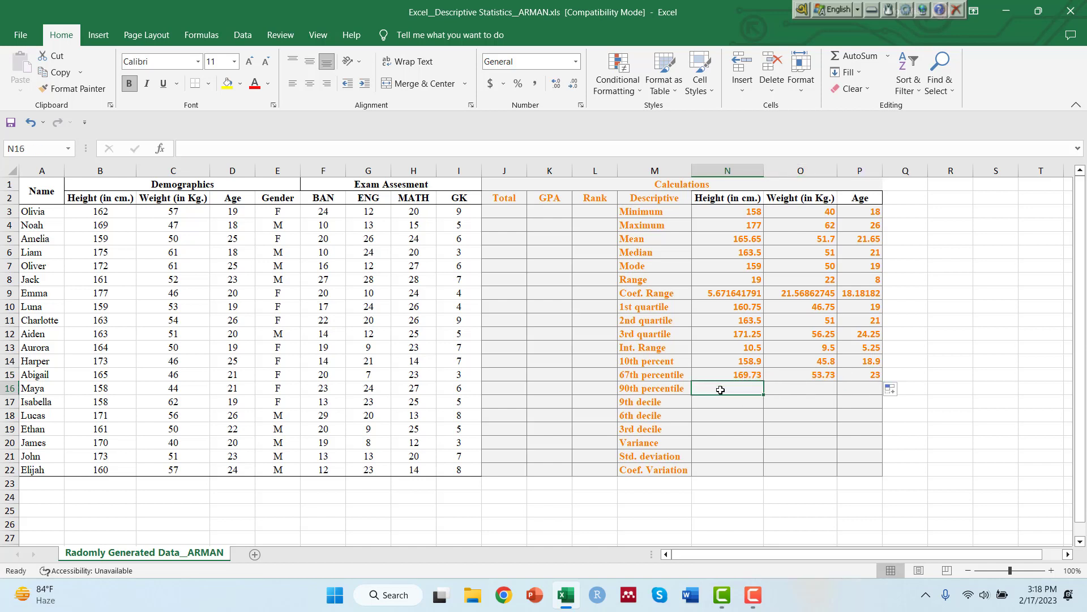
type("=")
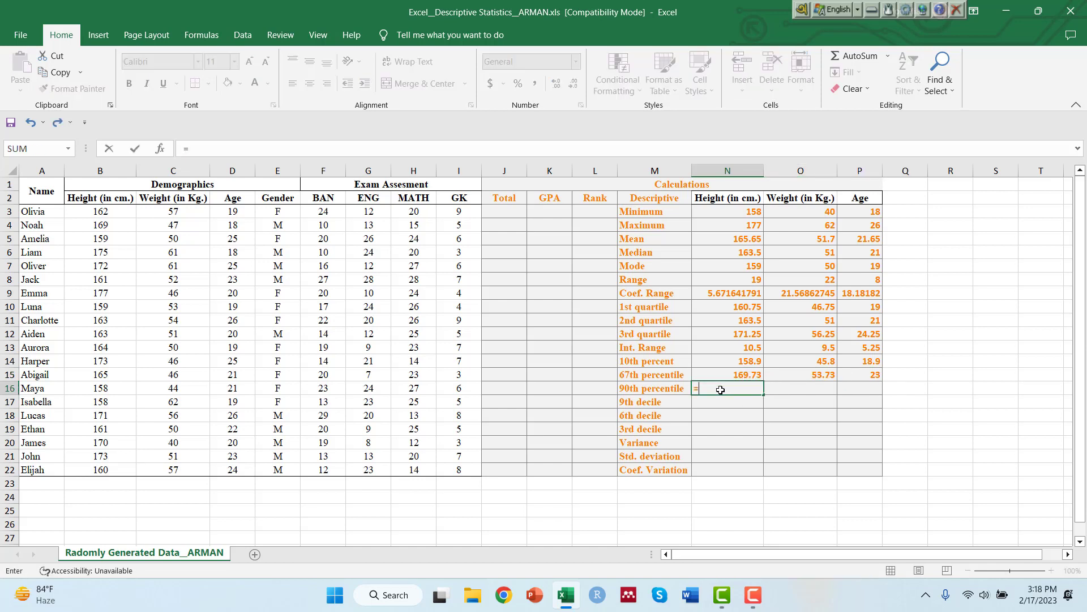
type("percnt")
key("BackSpace")
key("BackSpace")
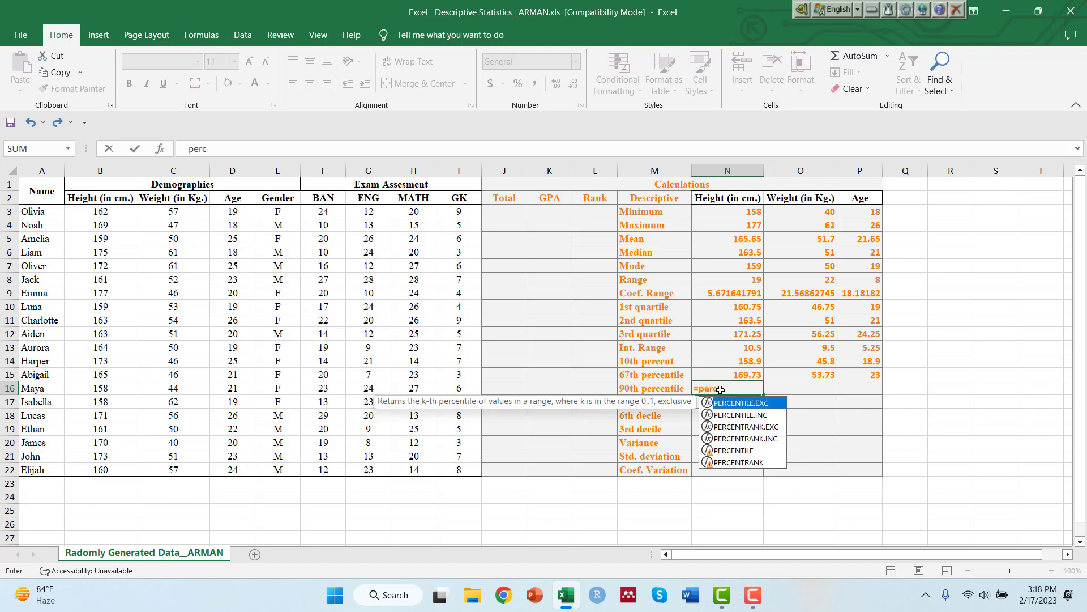
type("ne")
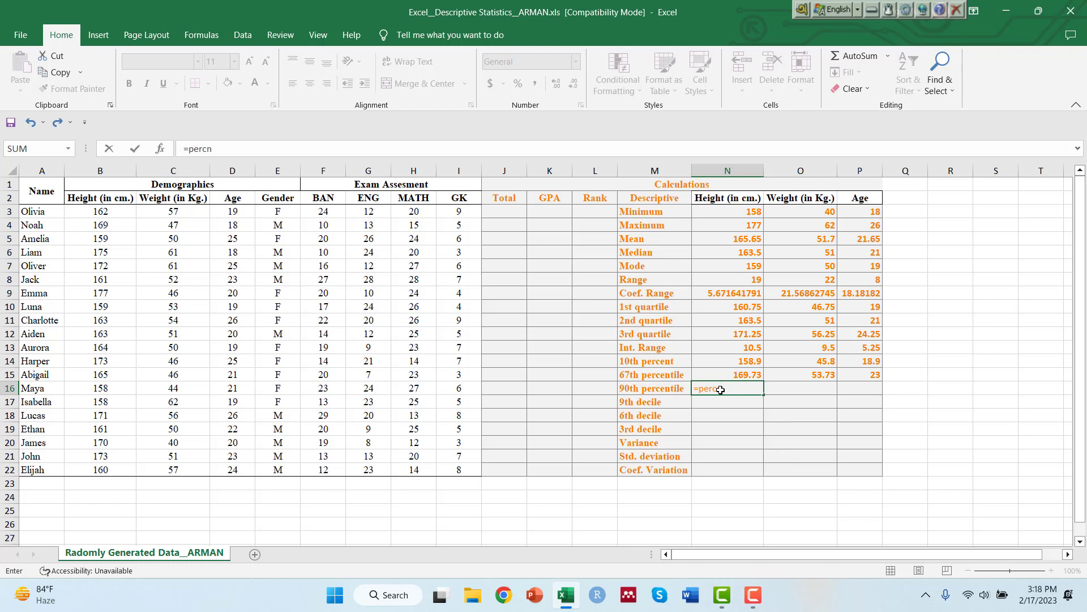
key("BackSpace")
key("BackSpace")
key("BackSpace")
key("BackSpace")
key("BackSpace")
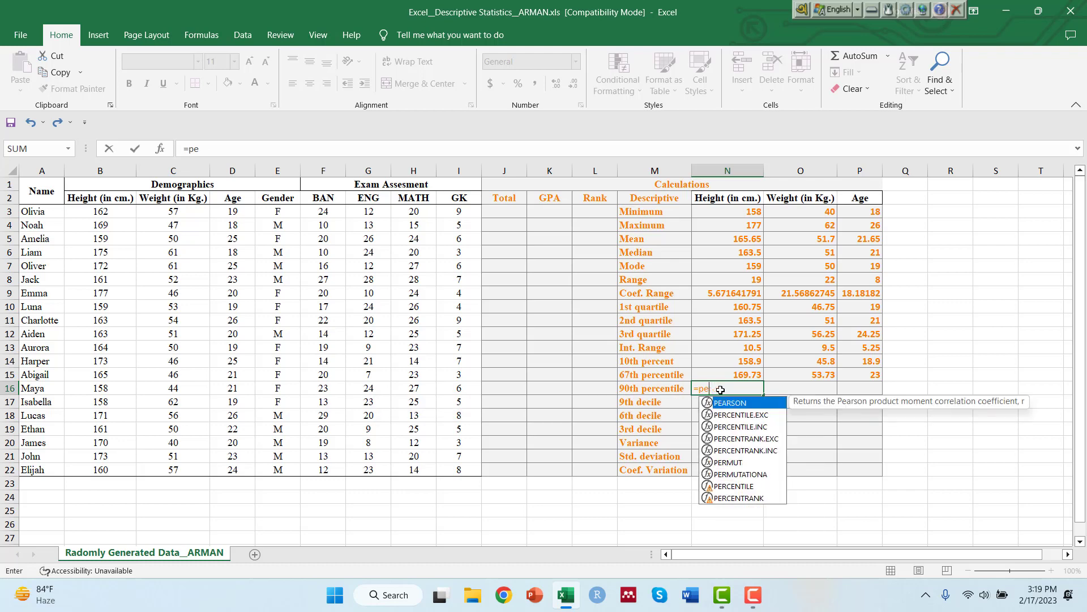
key("BackSpace")
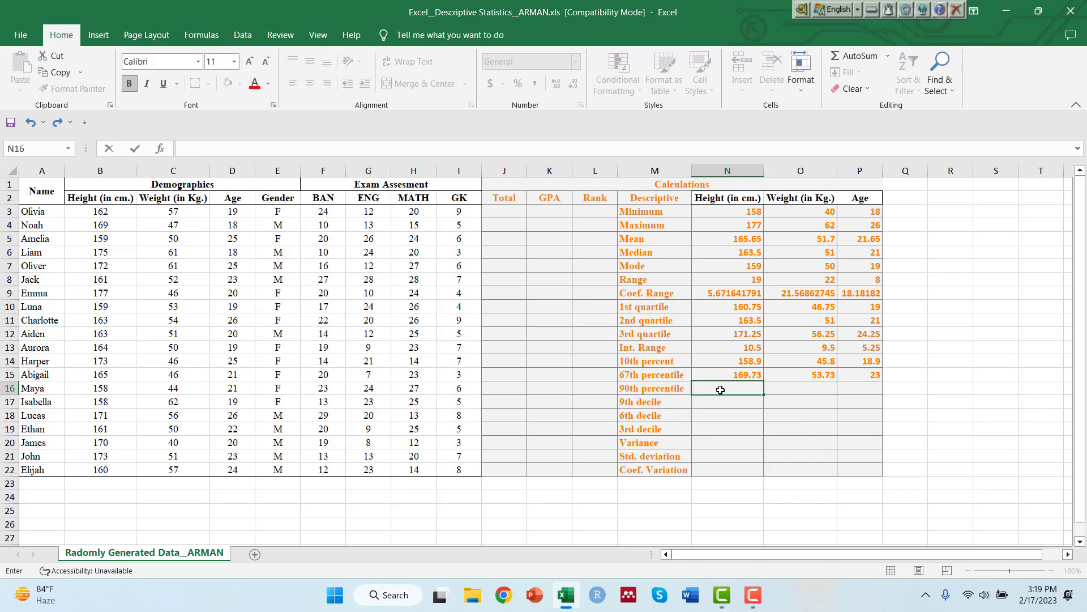
Calculate the 90th percentile of height in N16 with =PERCENTILE(B3:B22,0.9) and fill the formula across to weight and age.
type("=percen")
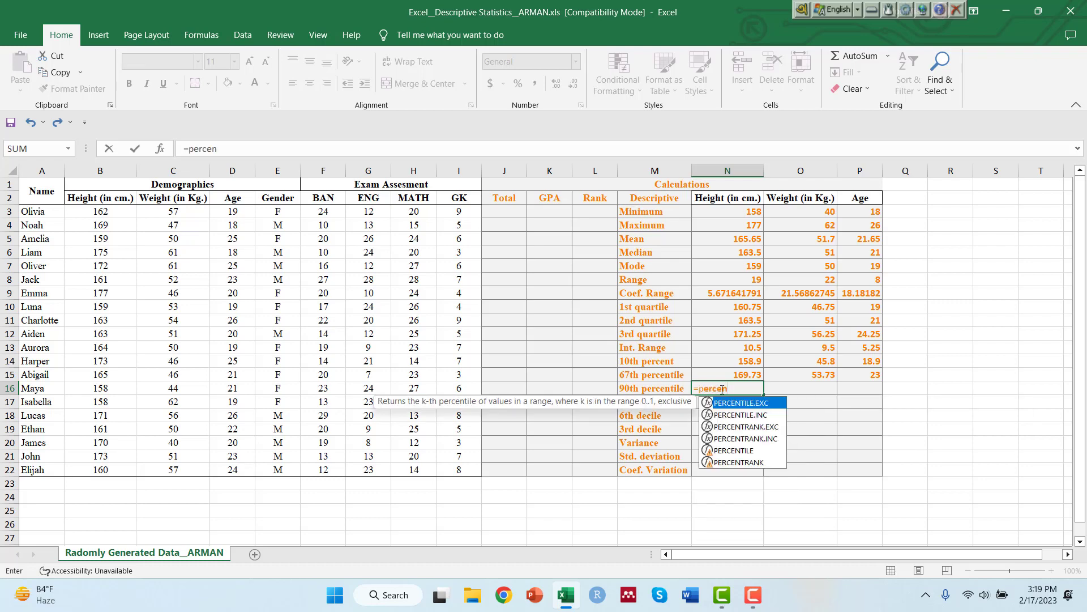
double_click(734, 450)
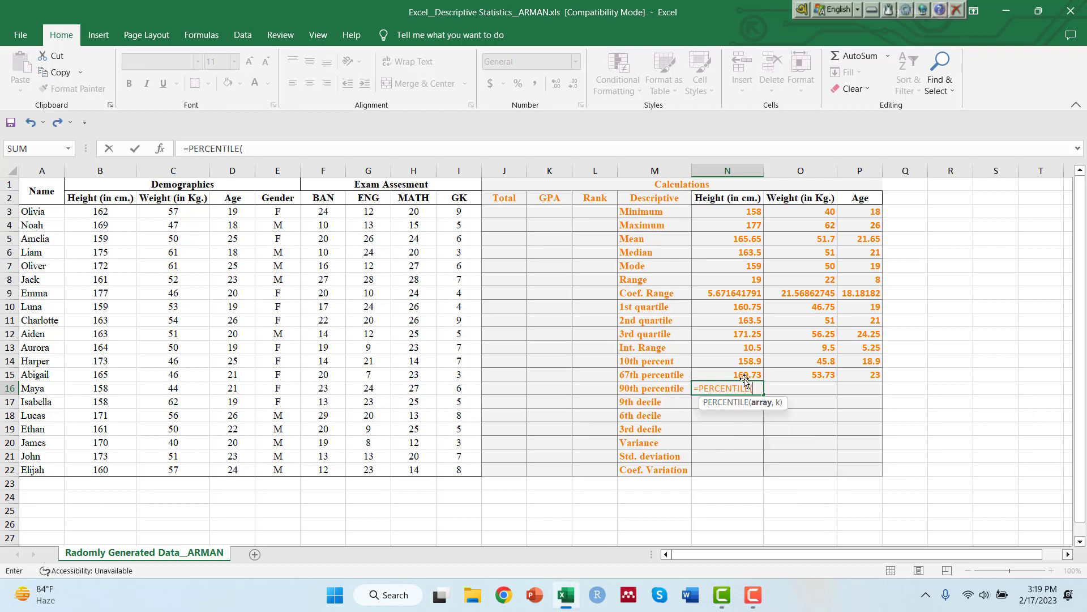
left_click_drag(109, 210, 105, 468)
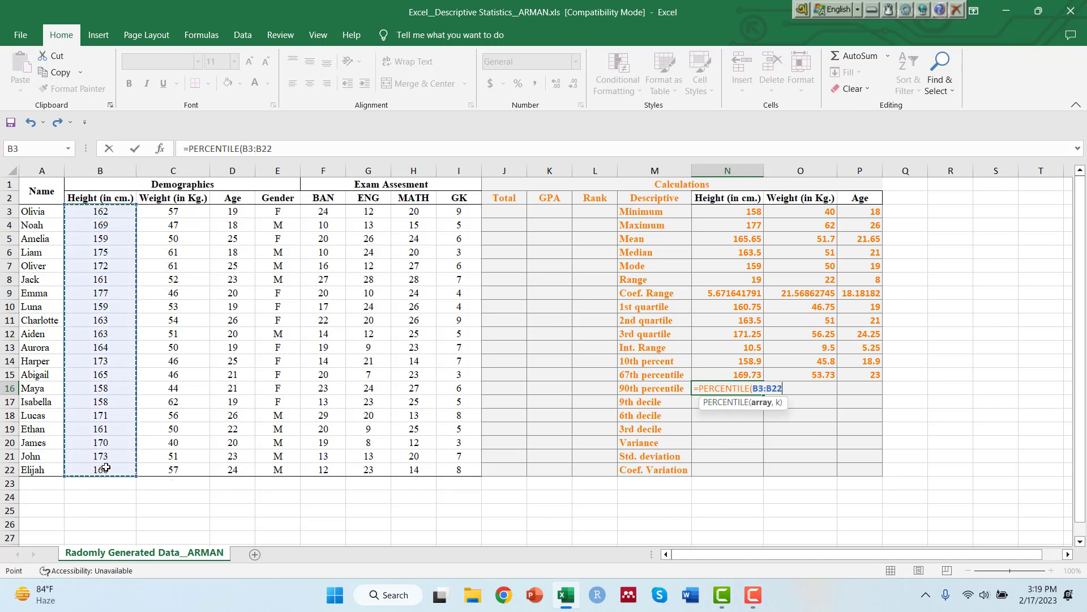
type(",")
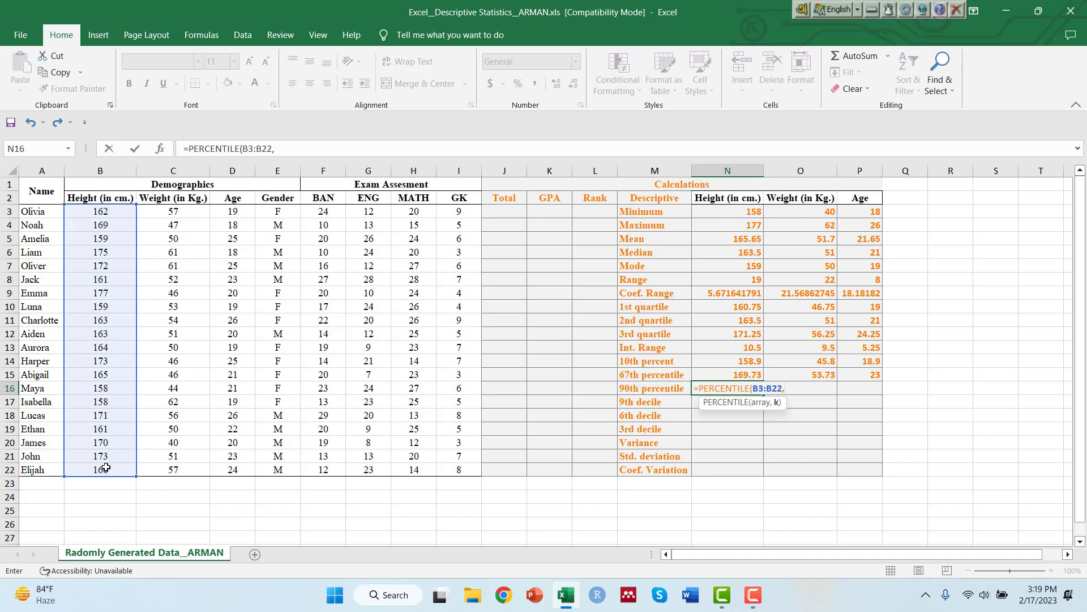
type("0.9)")
key("Return")
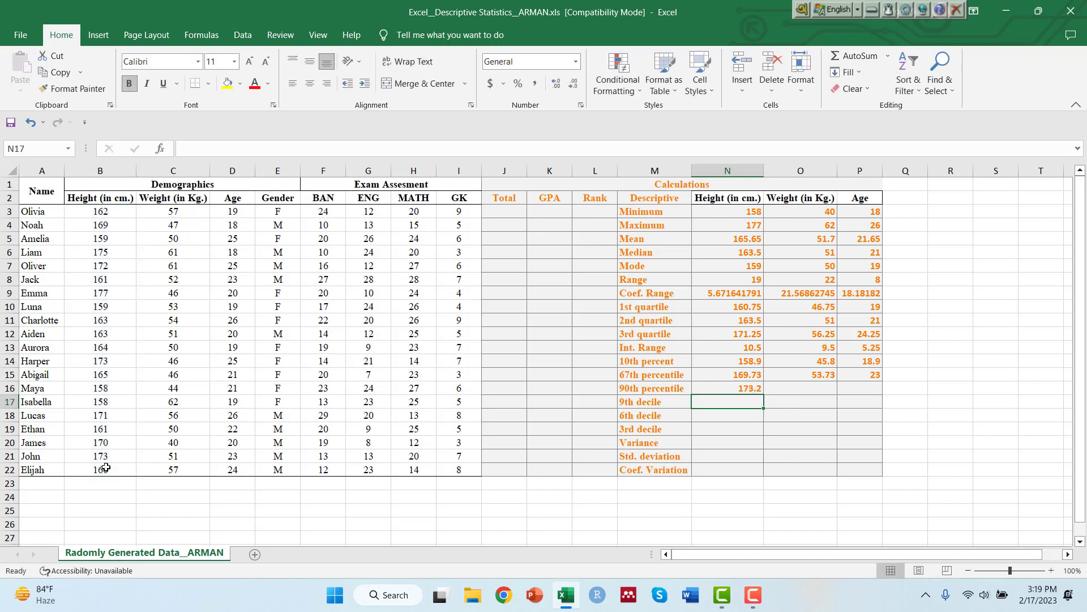
left_click(731, 390)
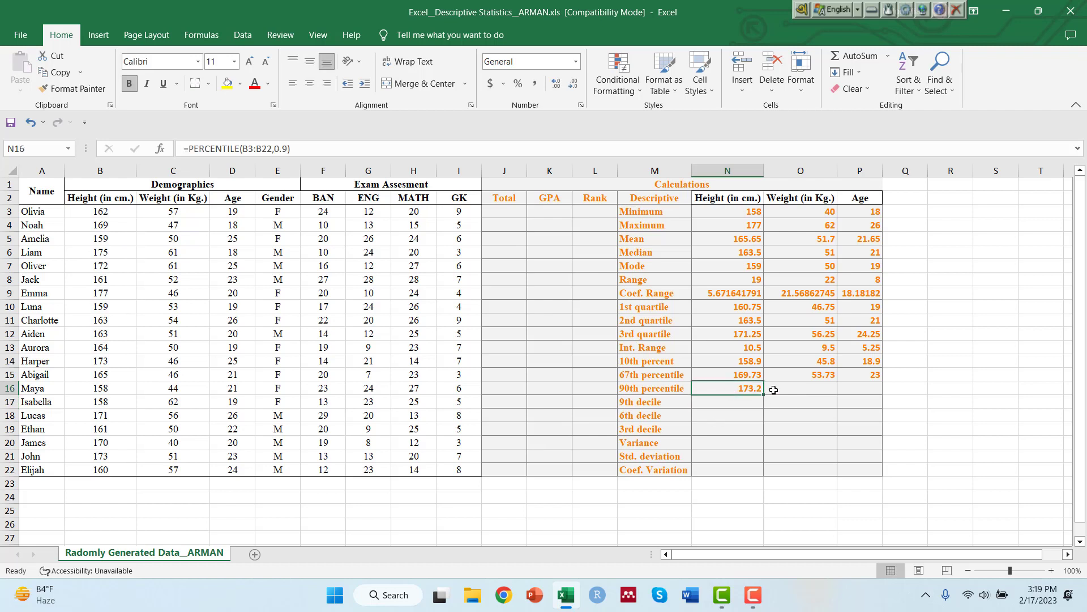
left_click_drag(762, 394, 866, 388)
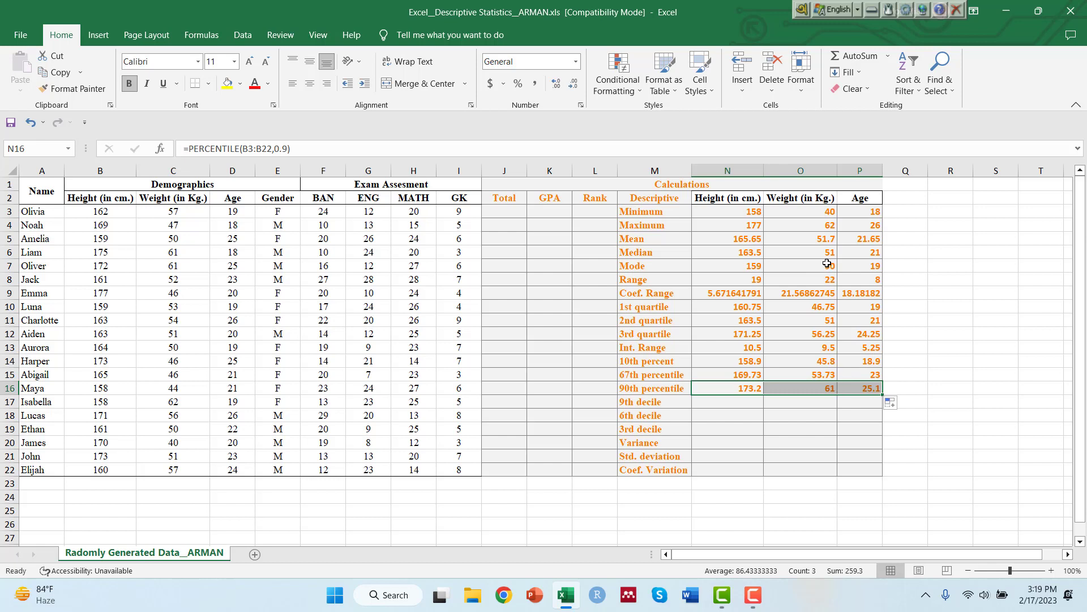
Calculate the 9th decile of height in N17 with =PERCENTILE(B3:B22,0.9) and fill the formula across to weight and age.
left_click(743, 399)
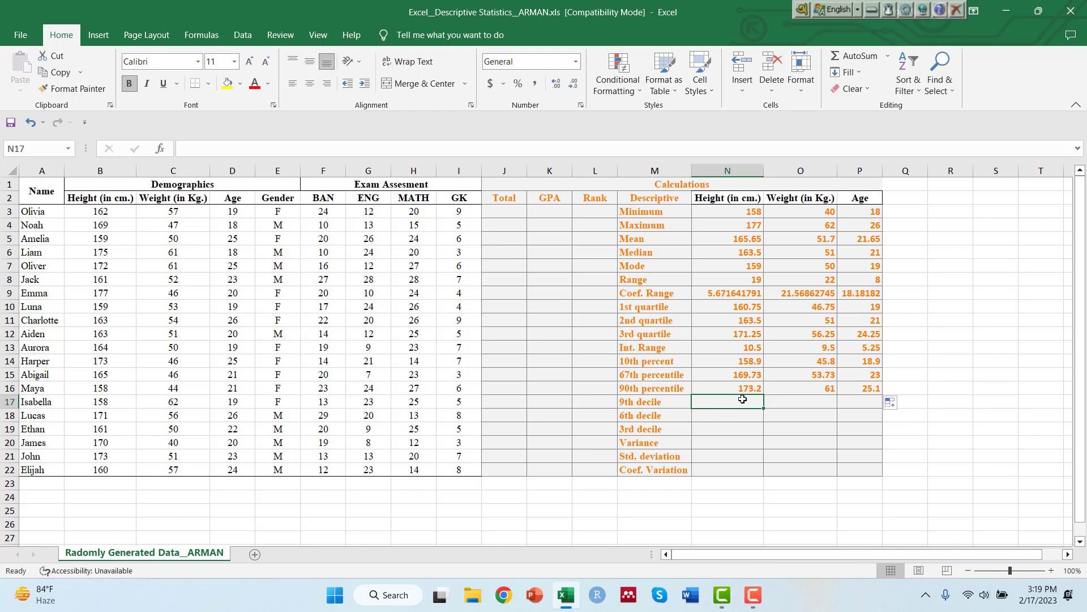
type("=")
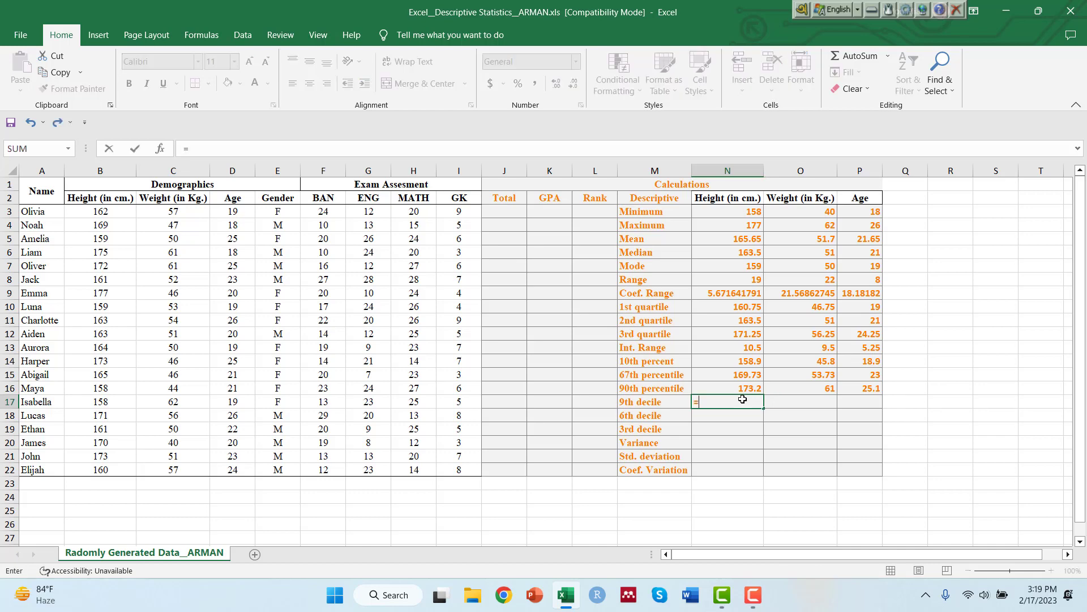
type("percent")
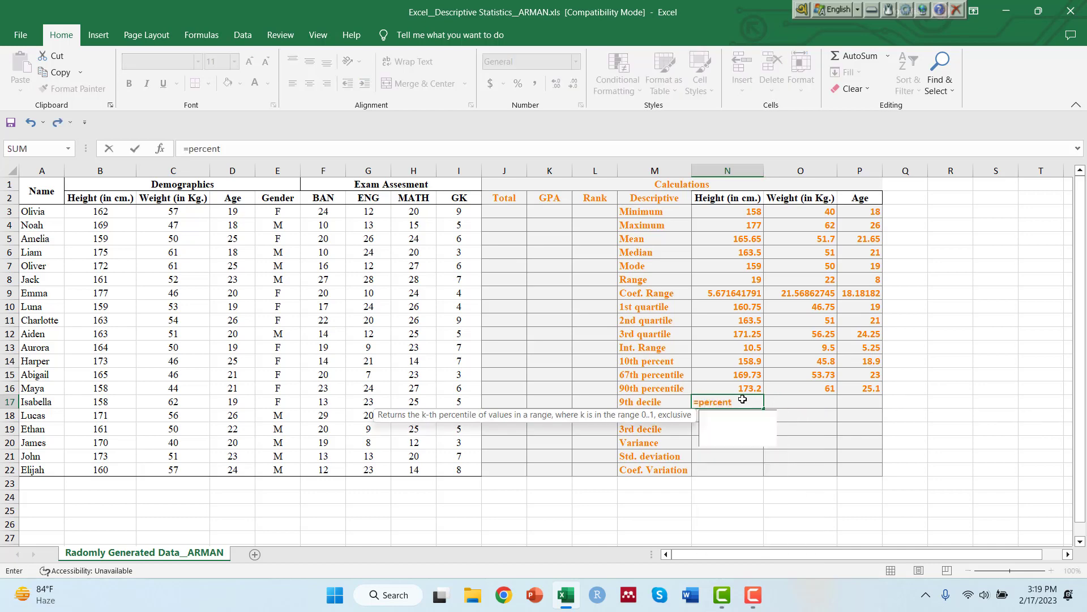
type("il")
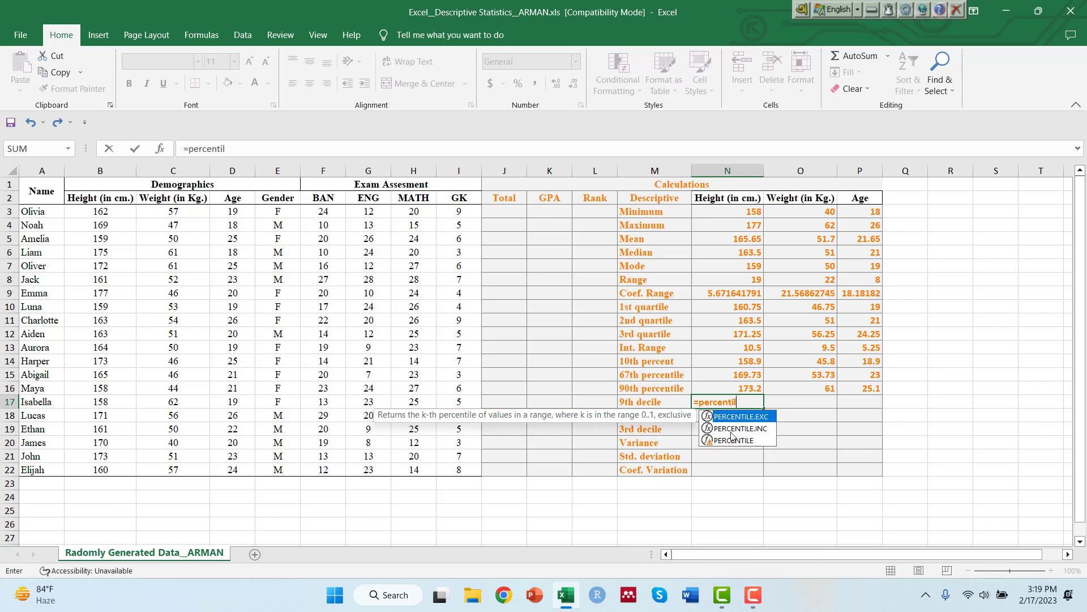
double_click(731, 439)
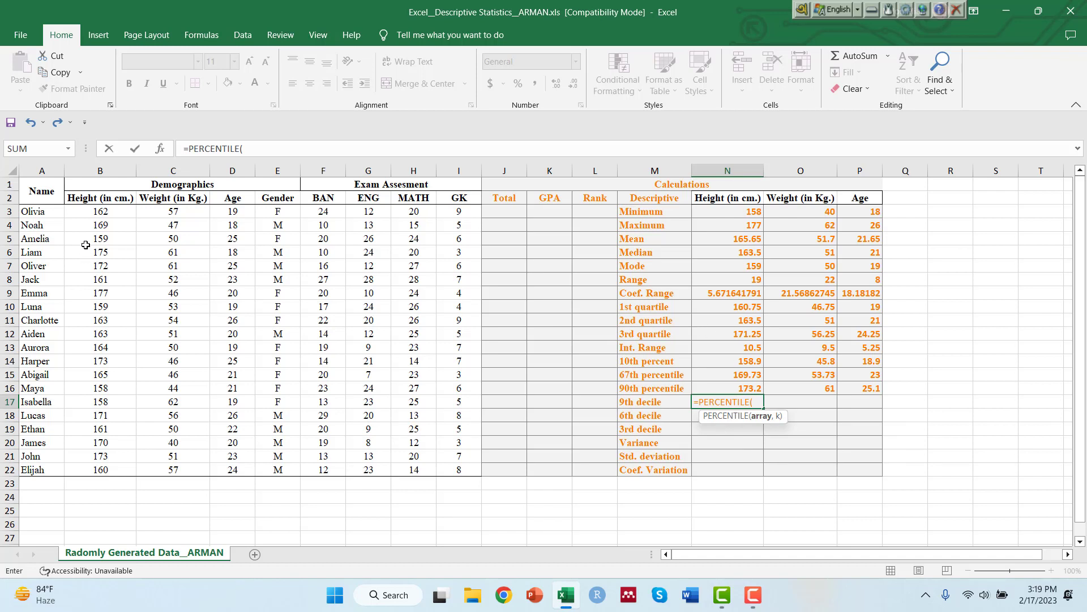
left_click_drag(112, 212, 108, 471)
type(",")
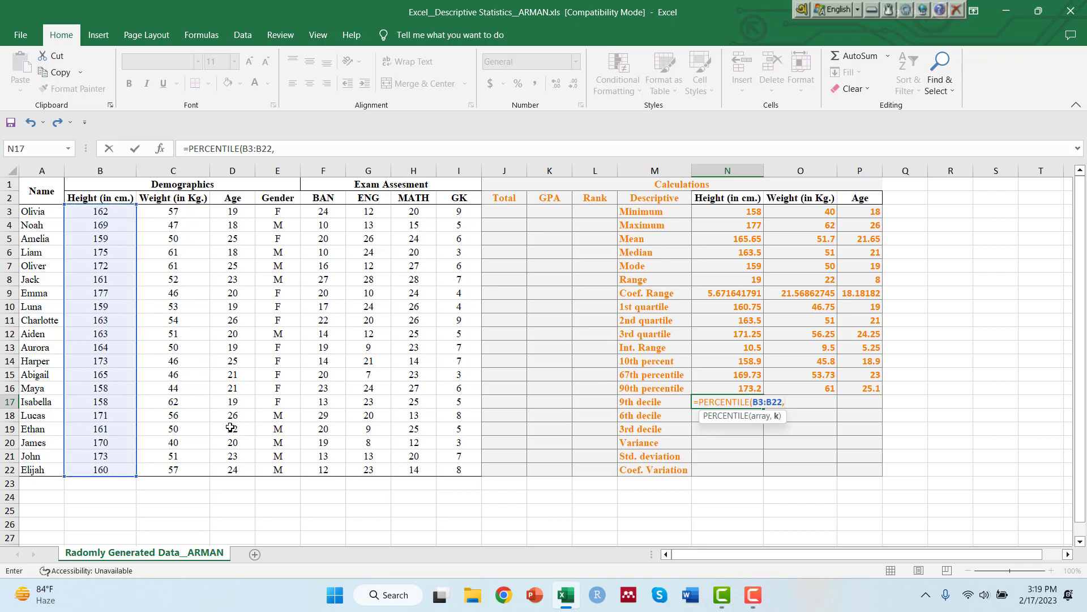
type("0.9)")
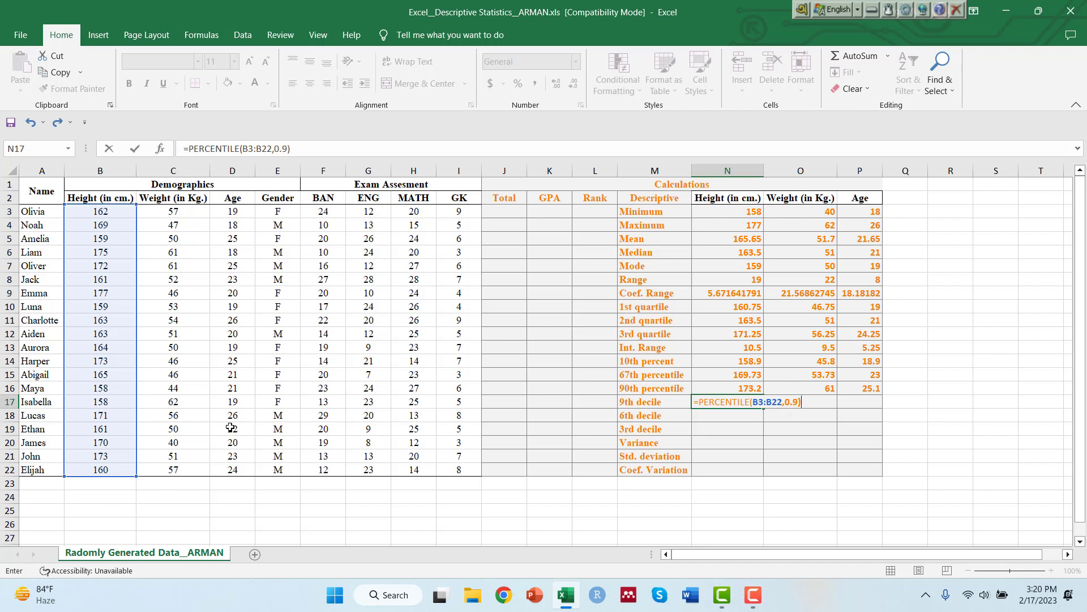
key("Return")
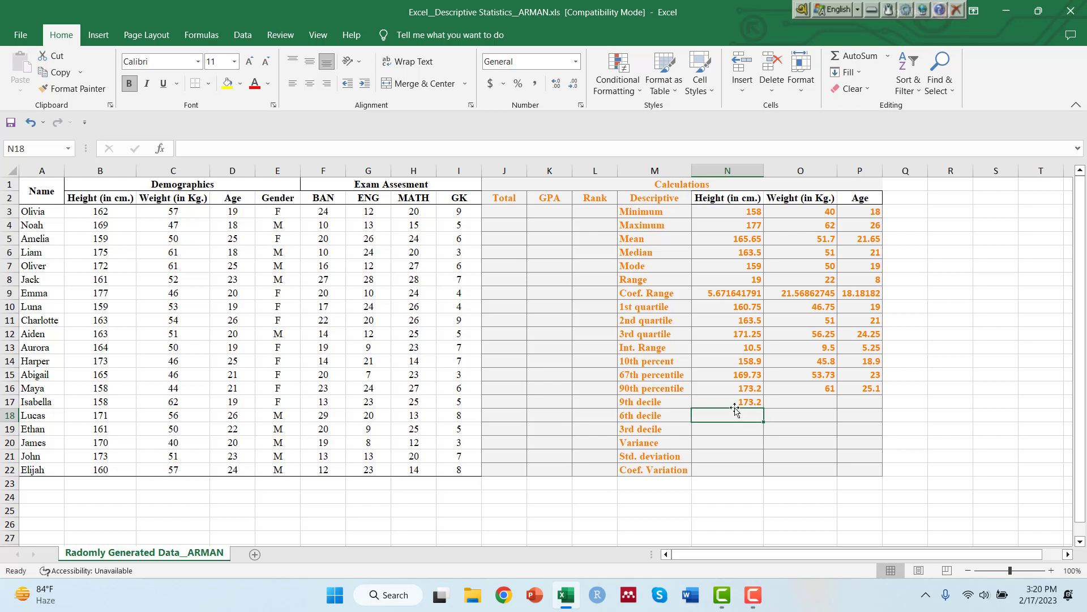
left_click(758, 403)
left_click_drag(763, 408, 864, 406)
Calculate the 6th decile of height in N18 with =PERCENTILE(B3:B22,0.6) and fill the formula across to weight and age.
left_click(733, 412)
type("=percenti")
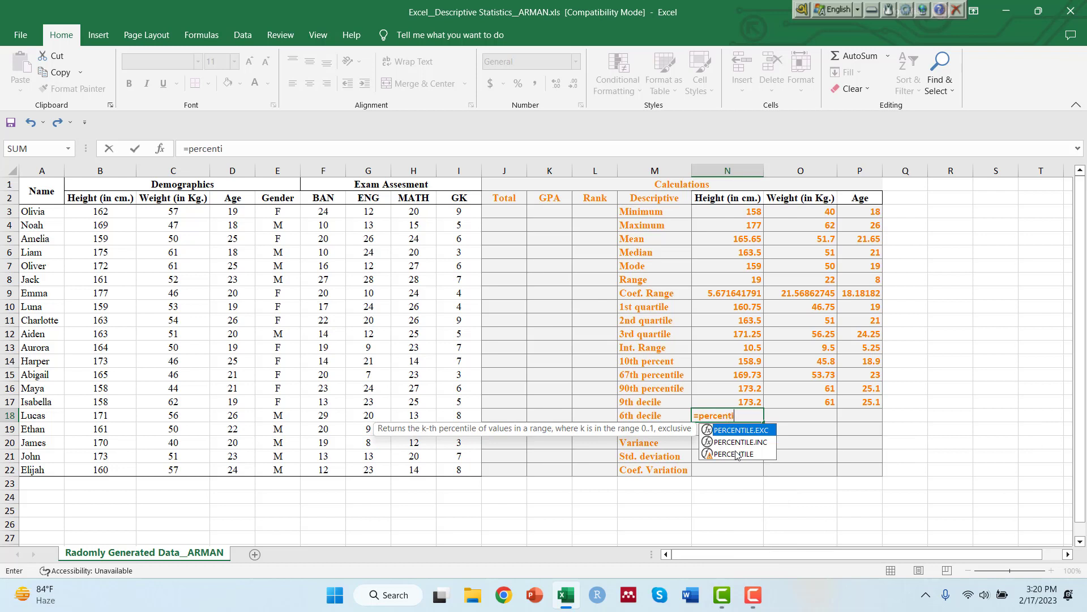
double_click(736, 454)
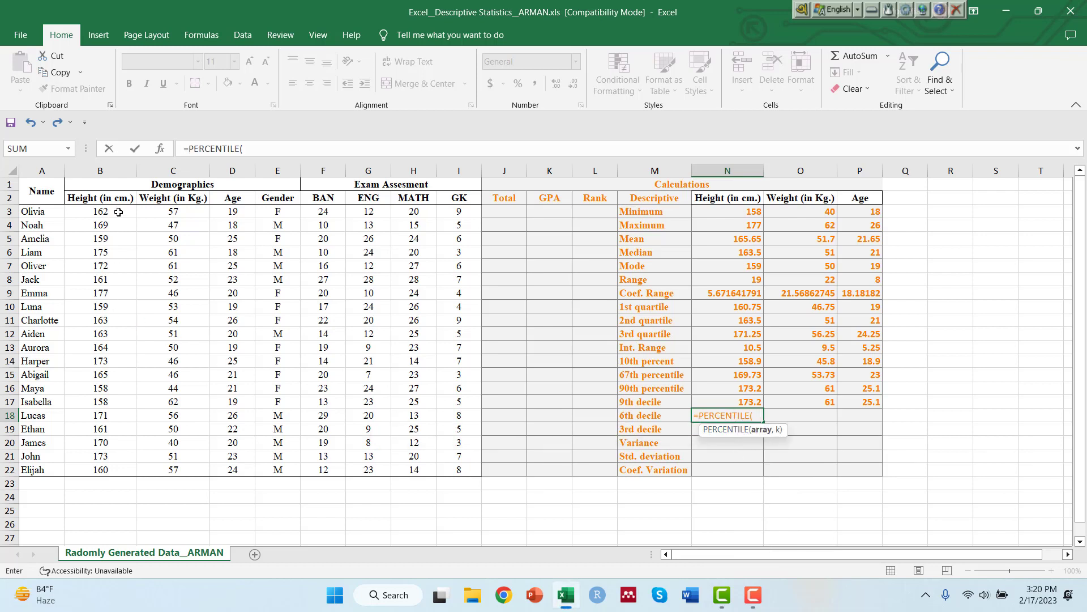
left_click_drag(116, 211, 112, 472)
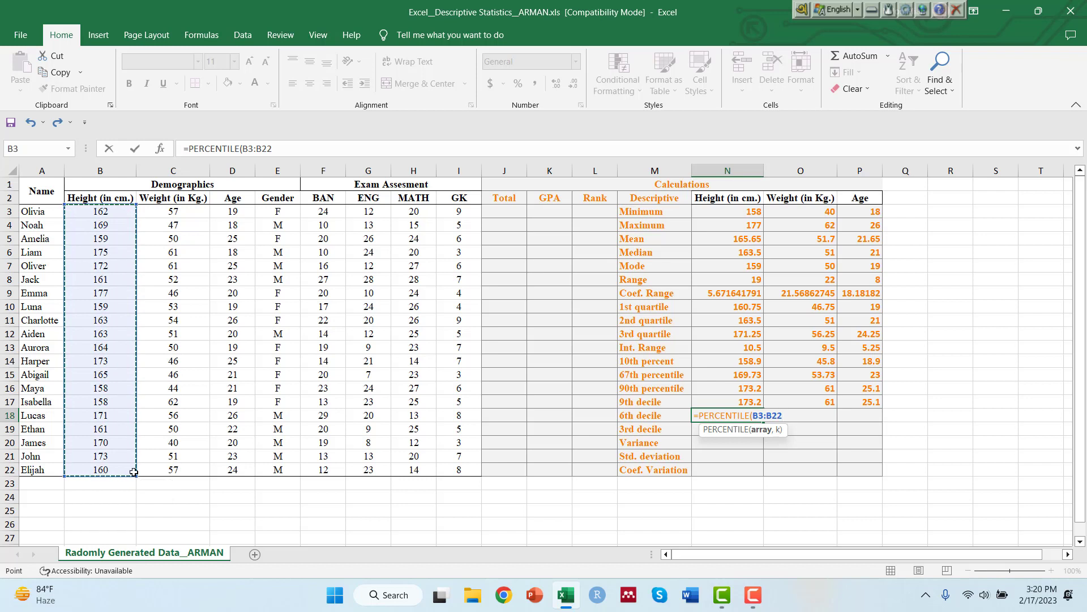
type(",")
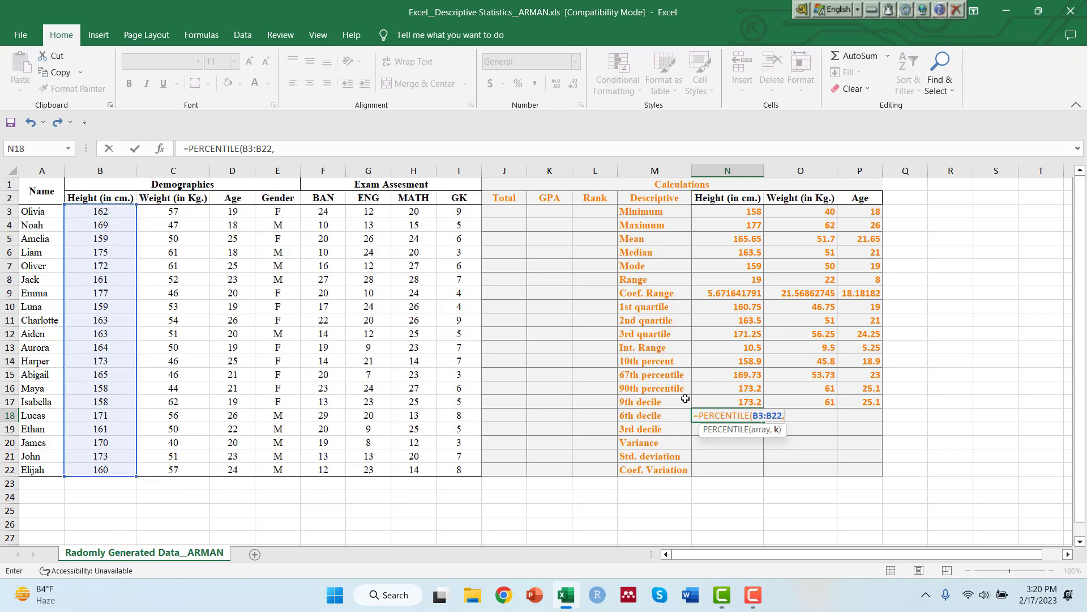
type("0.6)")
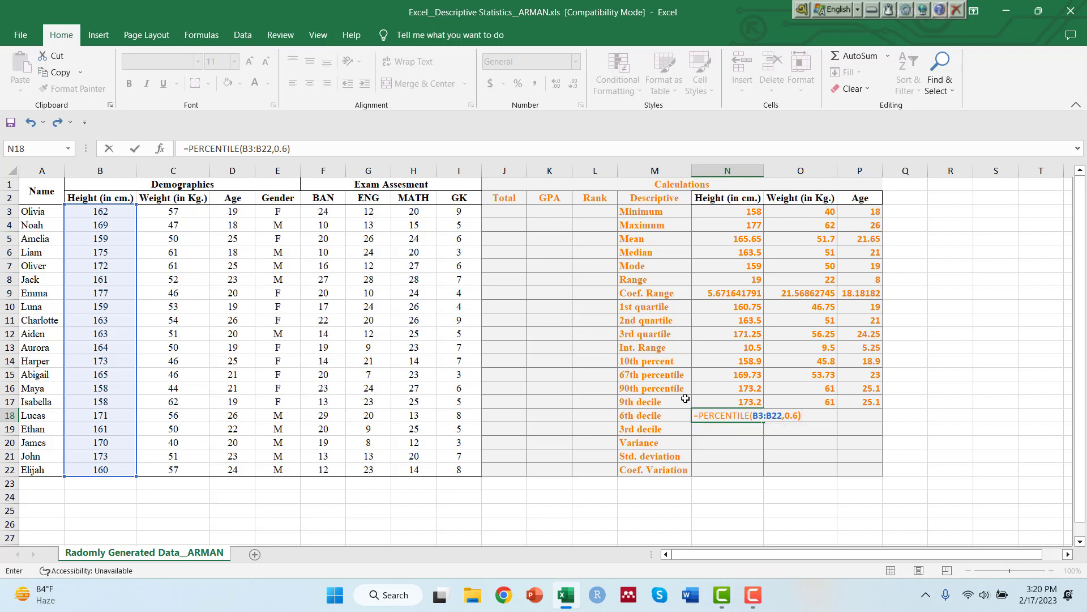
key("Return")
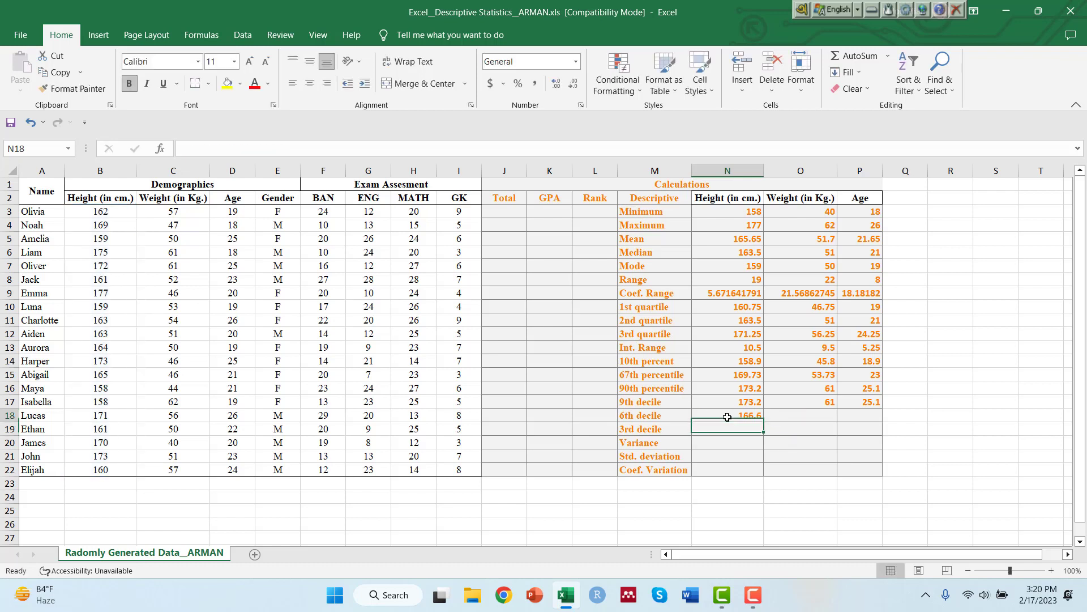
left_click(727, 417)
left_click_drag(763, 422, 861, 416)
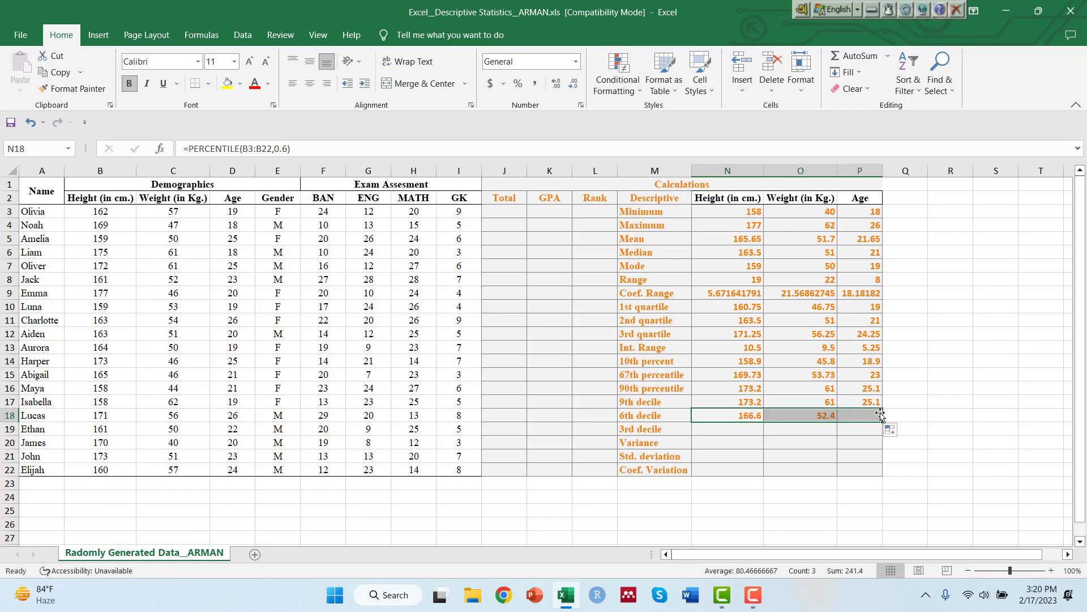
Calculate the 3rd decile of height in N19 with =PERCENTILE(B3:B22,0.3) and fill the formula across to weight and age.
left_click(710, 431)
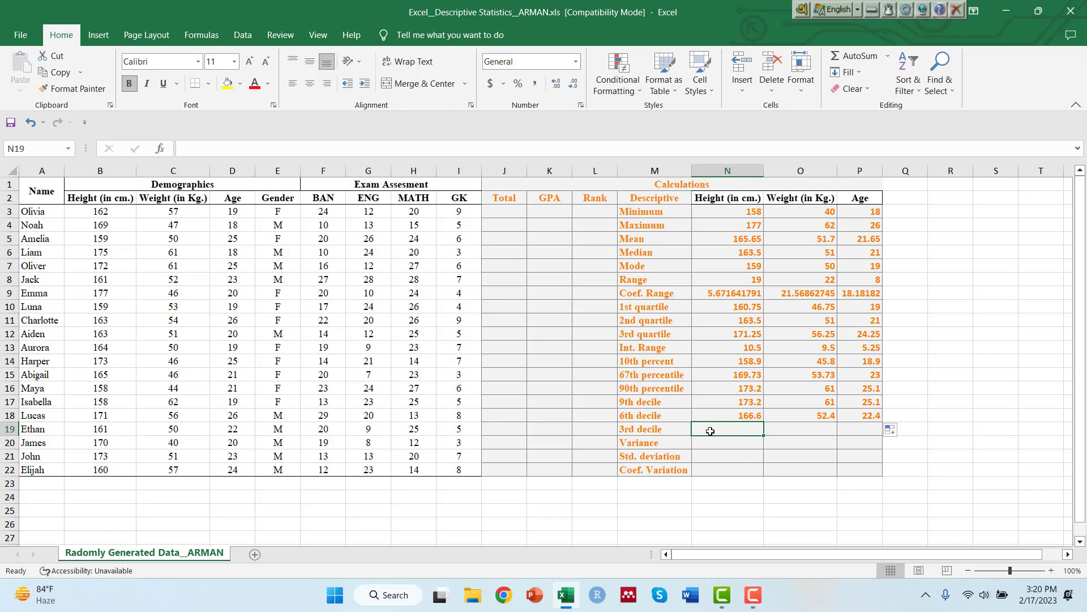
type("=")
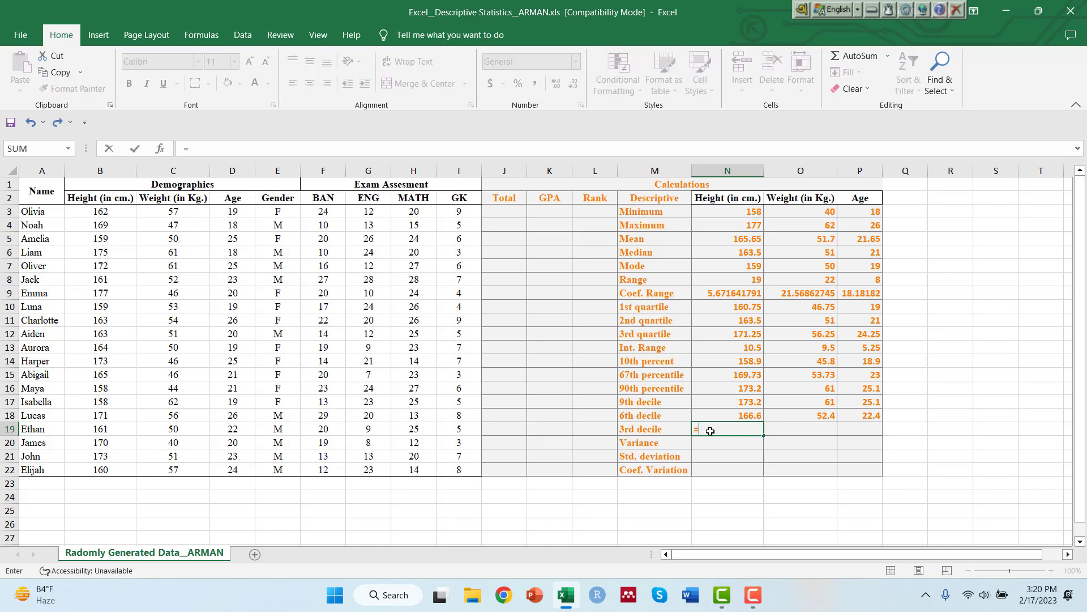
type("pe")
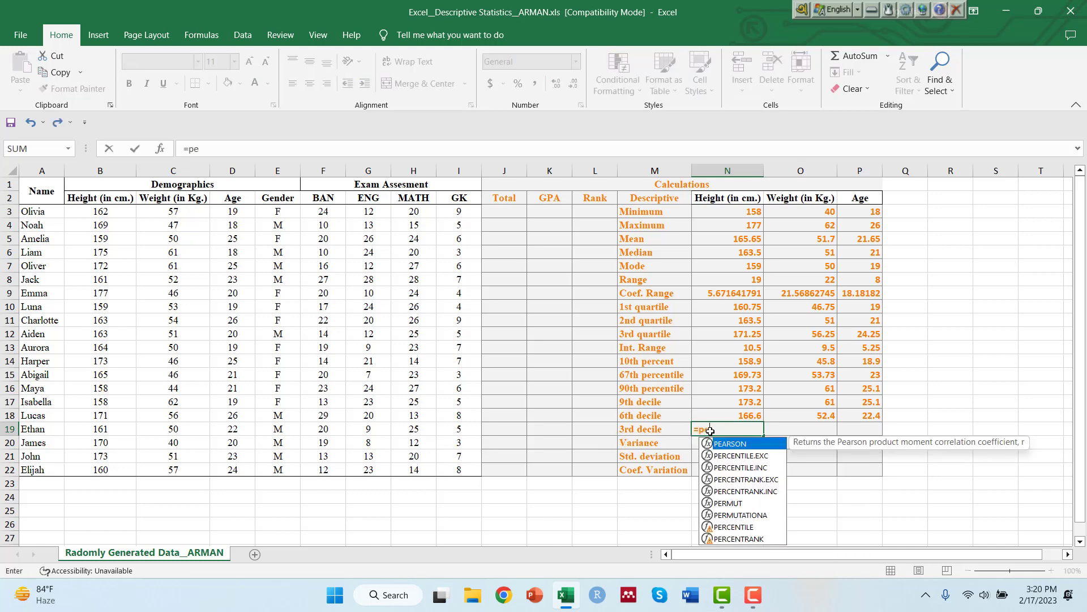
type("rcentil")
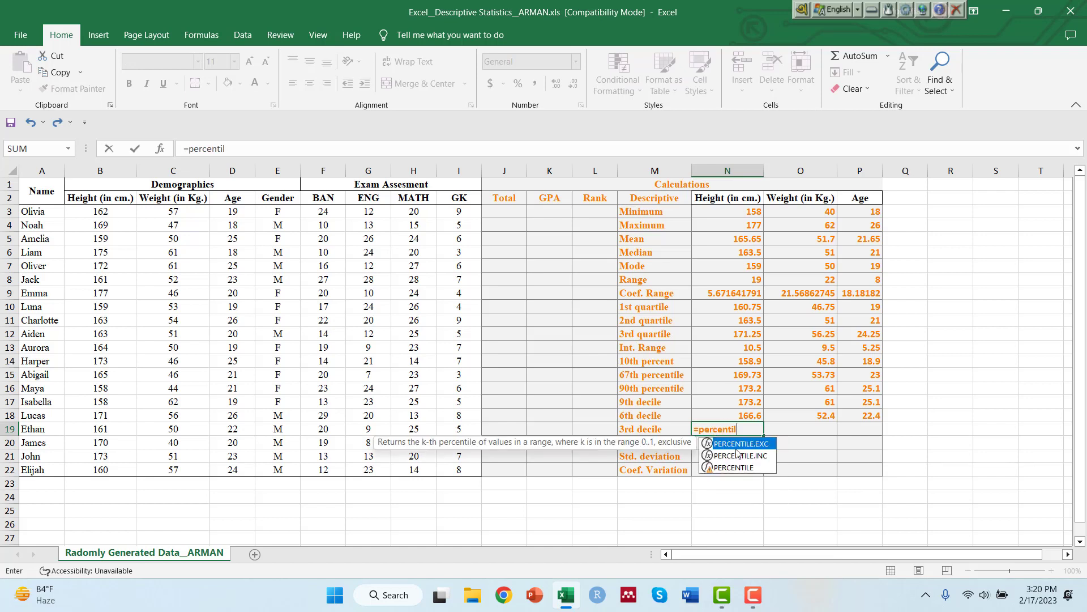
double_click(742, 468)
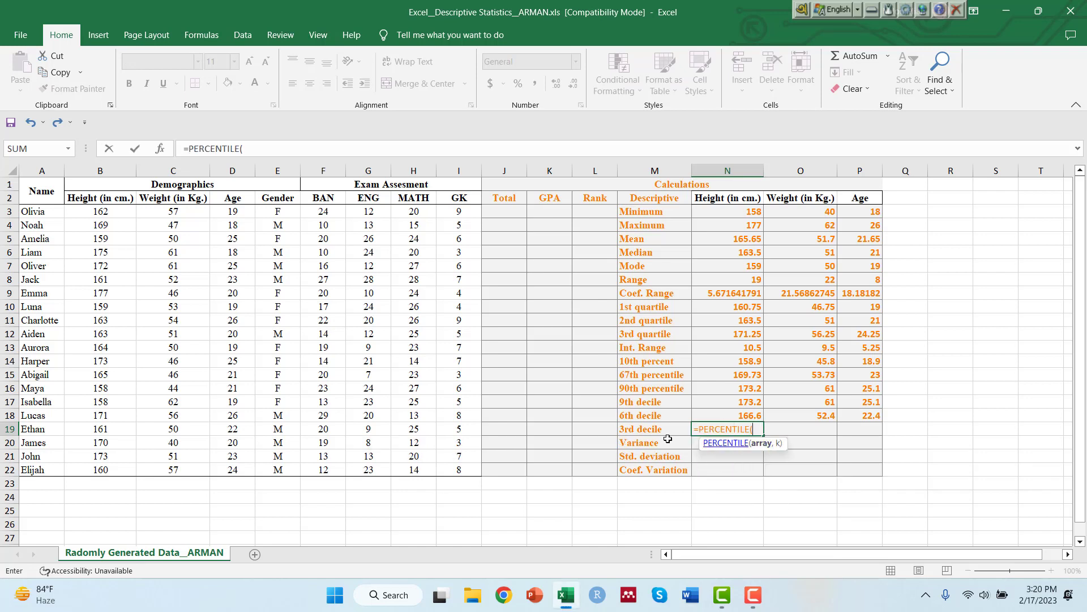
left_click_drag(104, 211, 106, 471)
type(",")
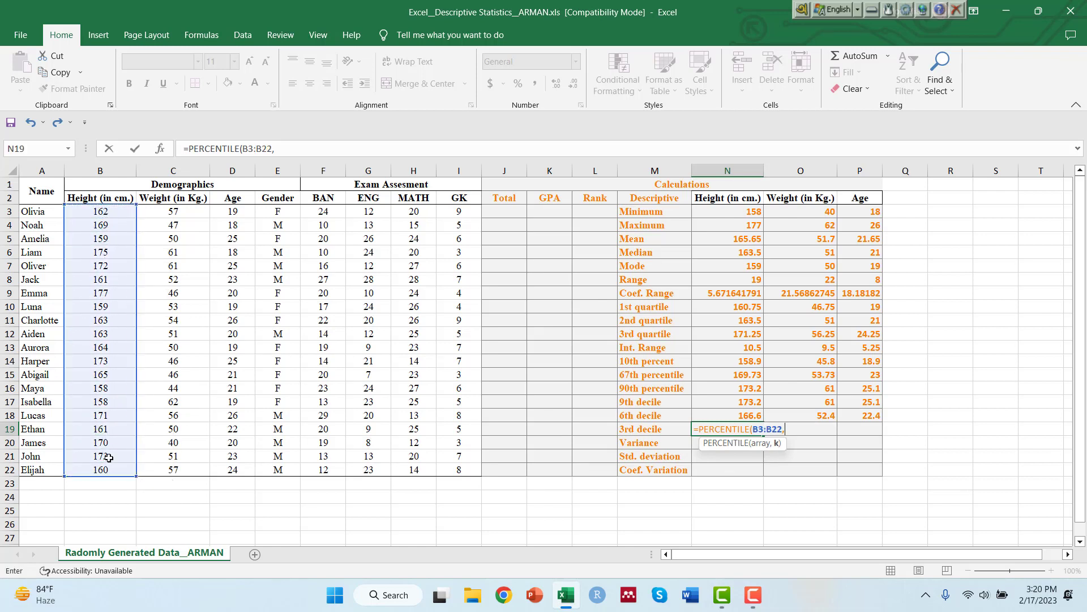
type("0.3)")
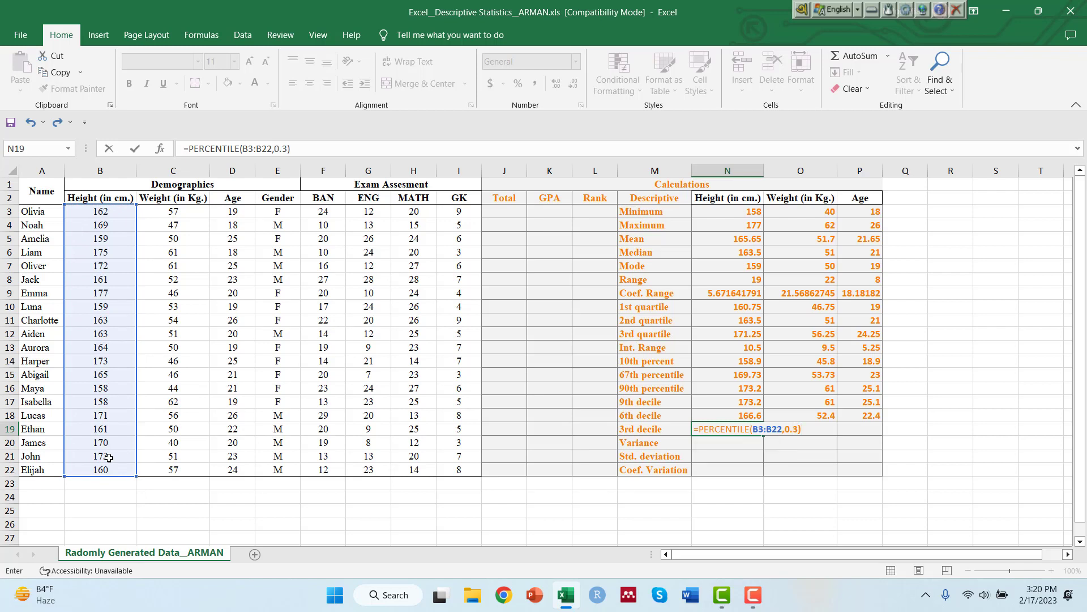
key("Return")
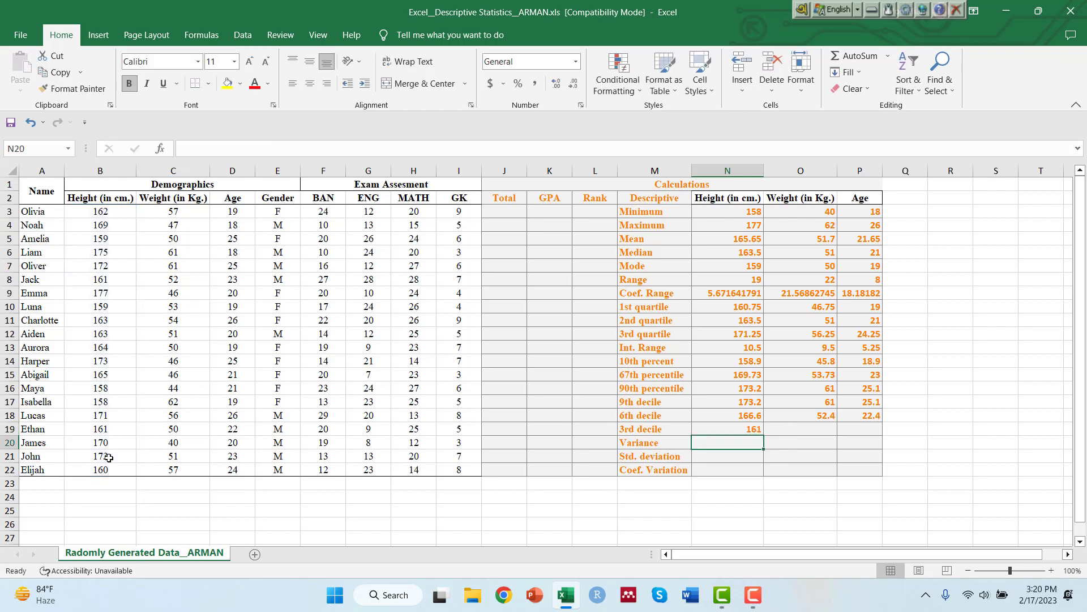
left_click(735, 429)
left_click_drag(764, 435, 872, 438)
Calculate the variance of height in N20 with =VAR(B3:B22) and fill the formula across to weight and age.
left_click(730, 441)
type("=")
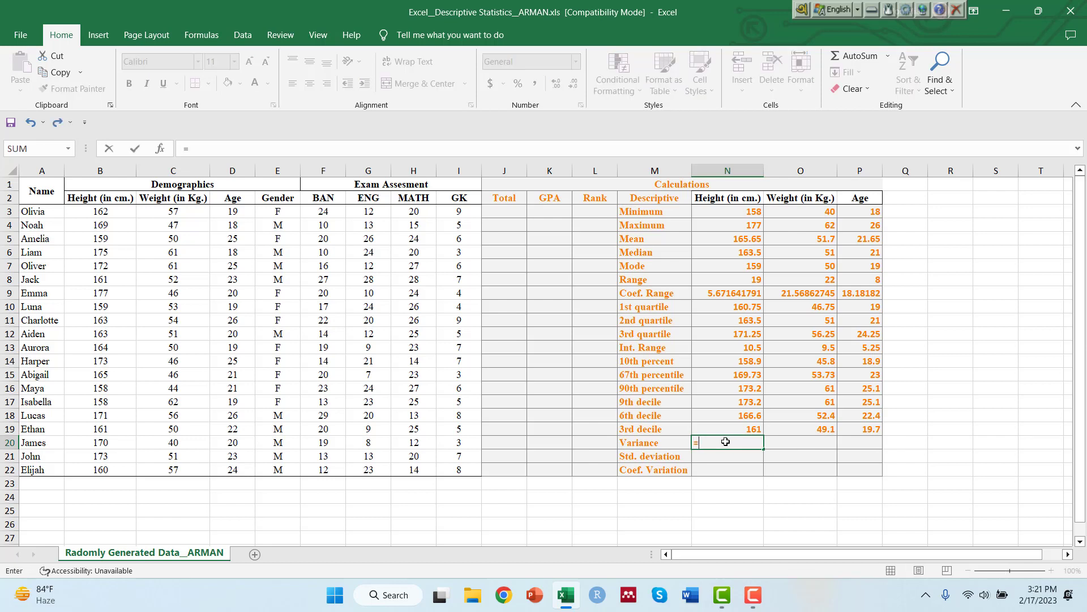
type("var")
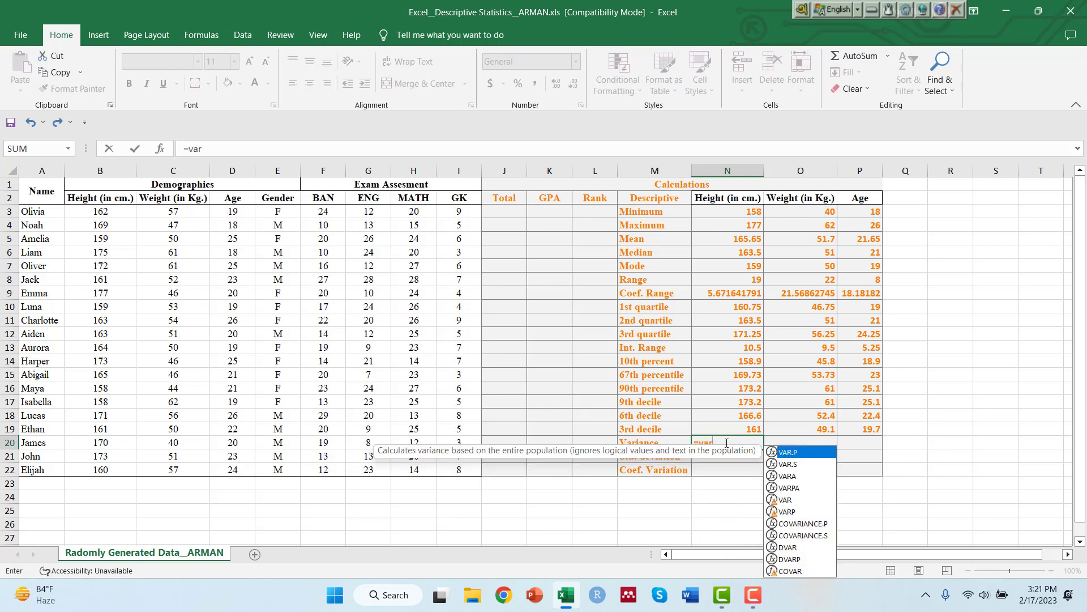
double_click(786, 500)
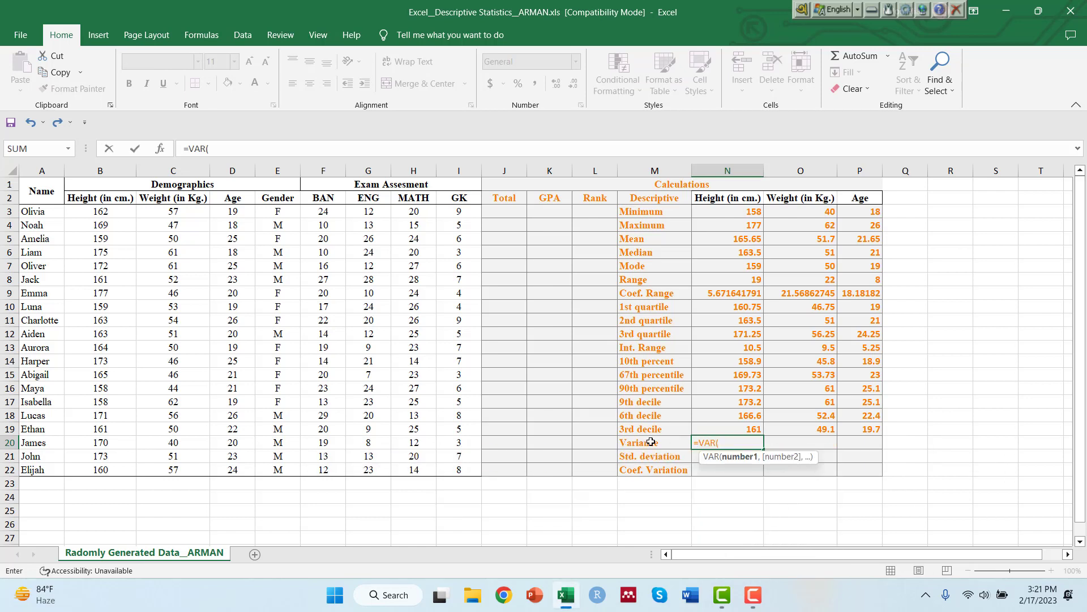
left_click_drag(102, 213, 100, 469)
type(")")
key("Return")
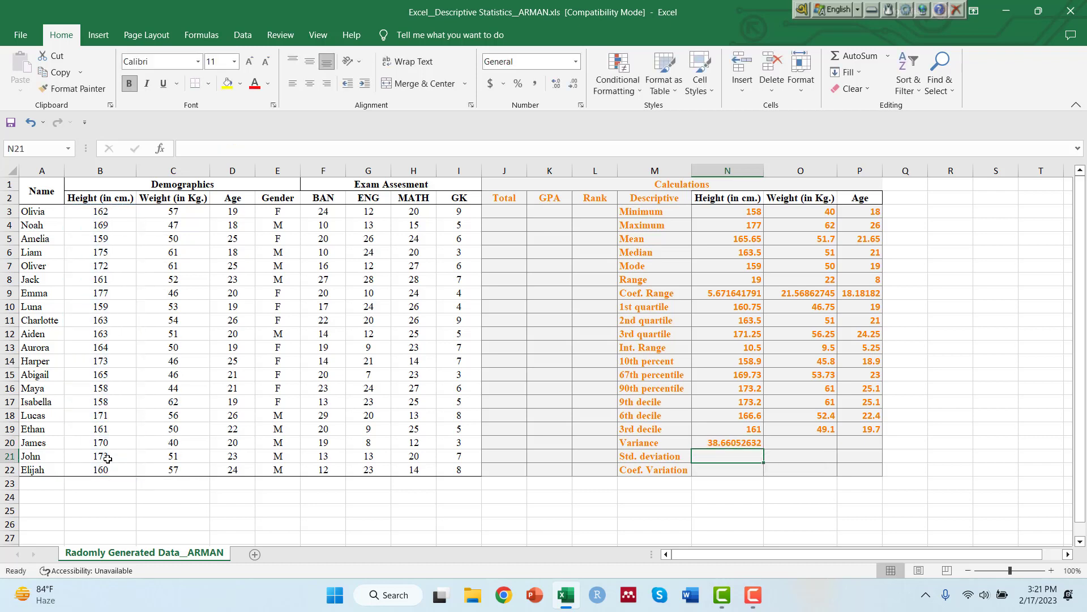
left_click(758, 444)
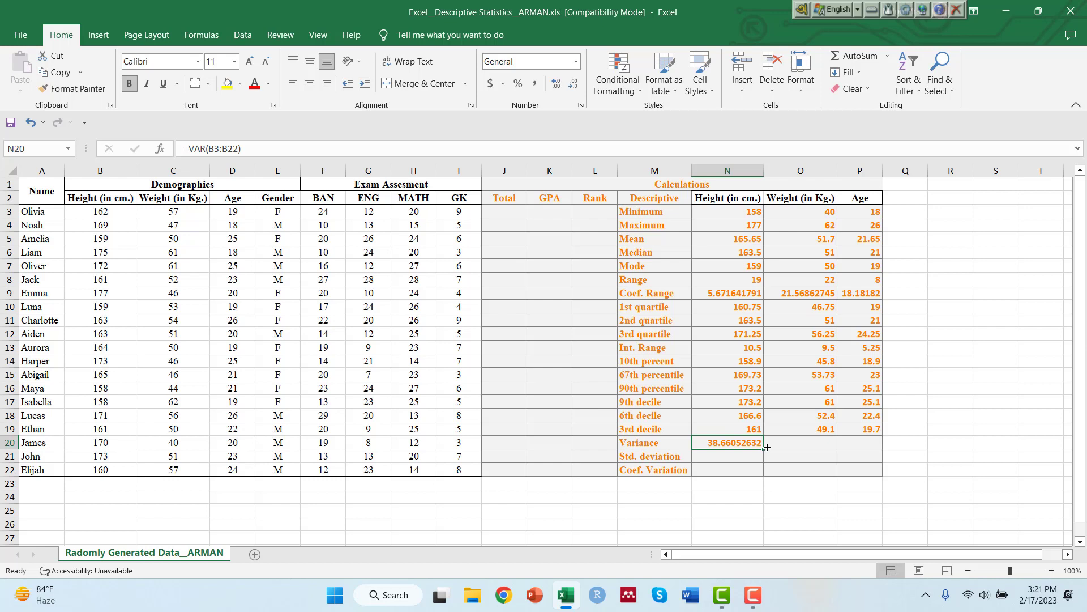
left_click_drag(767, 448, 869, 443)
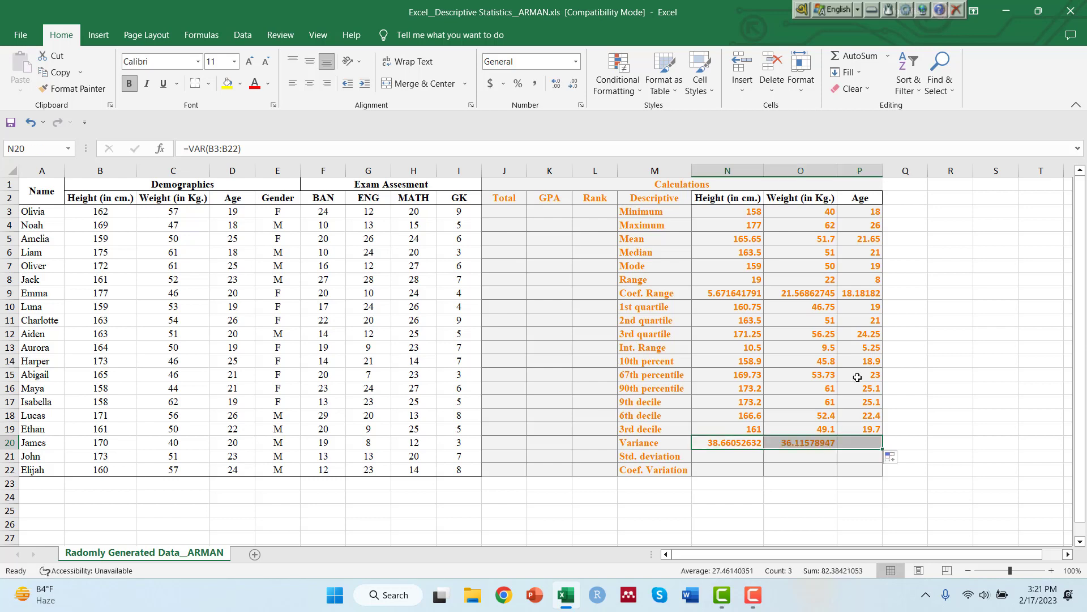
Calculate the standard deviation of height in N21 with =STDEV(B3:B22) and fill the formula across to weight and age.
left_click(824, 457)
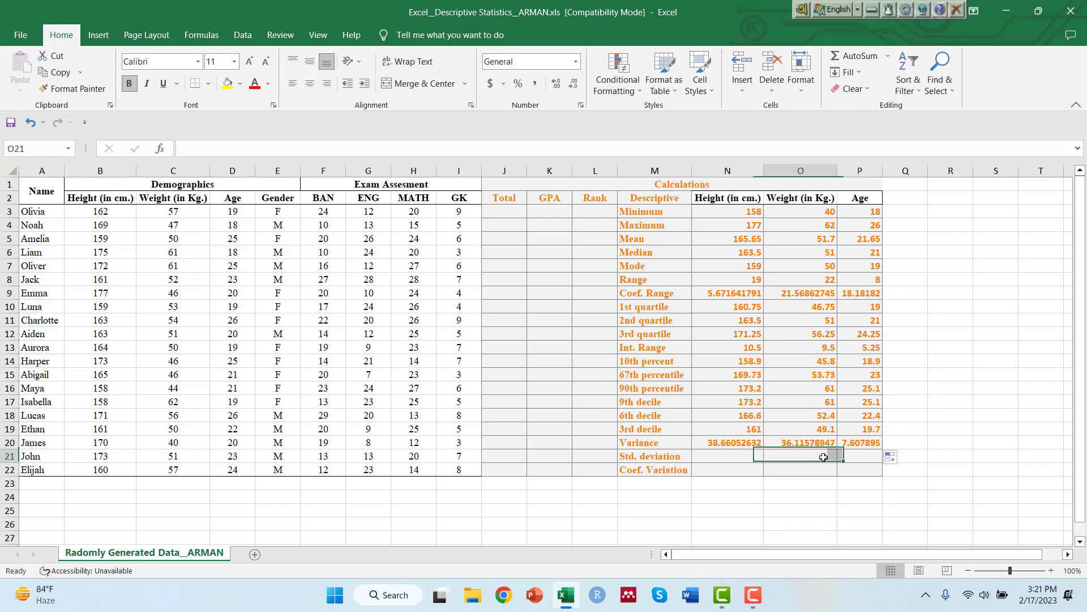
left_click(735, 453)
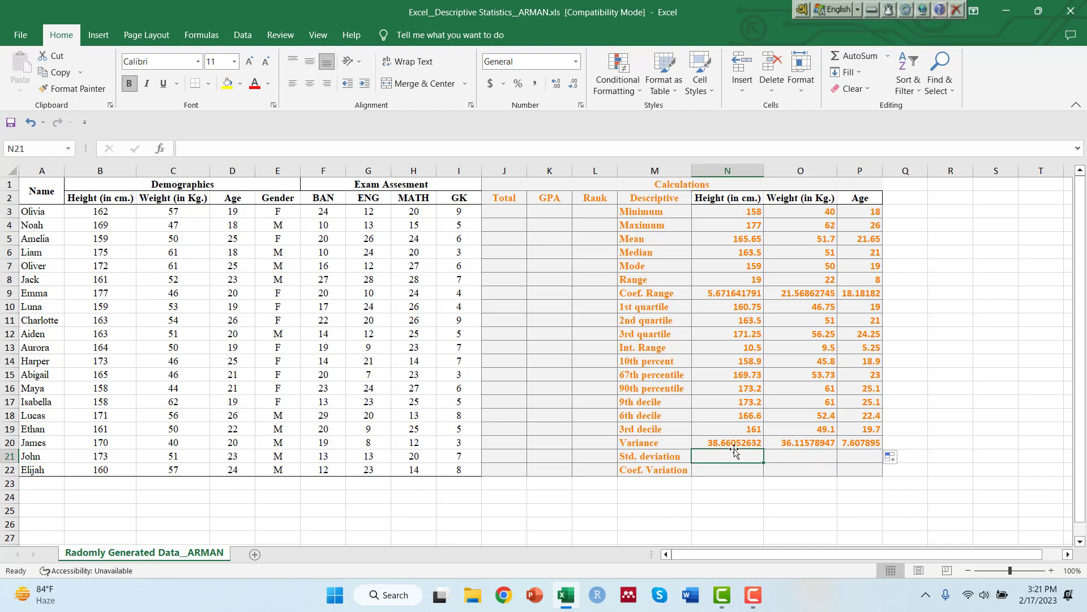
type("=std")
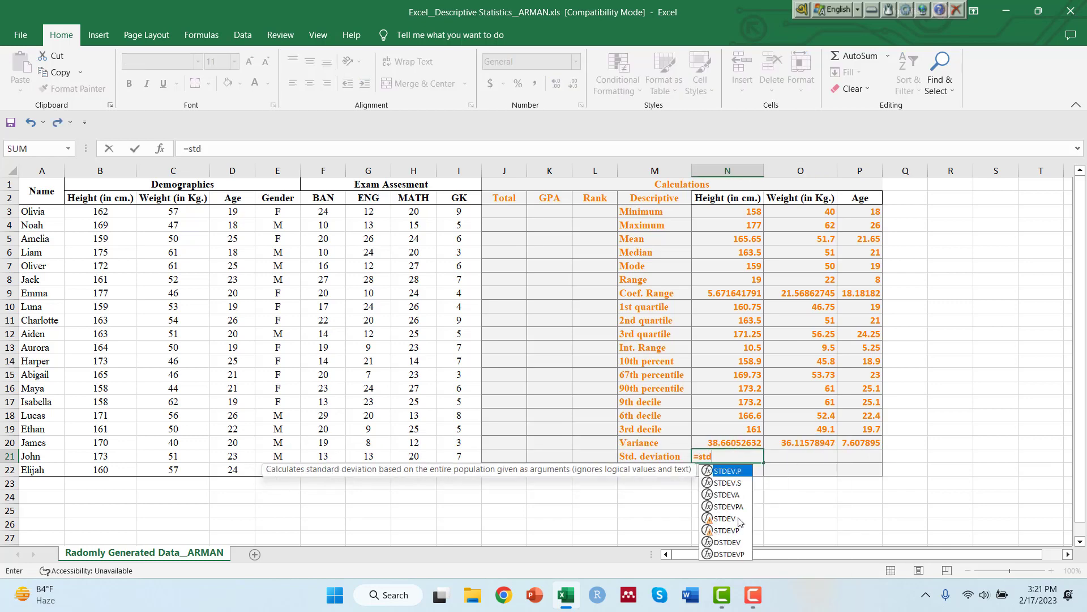
left_click(726, 518)
double_click(726, 518)
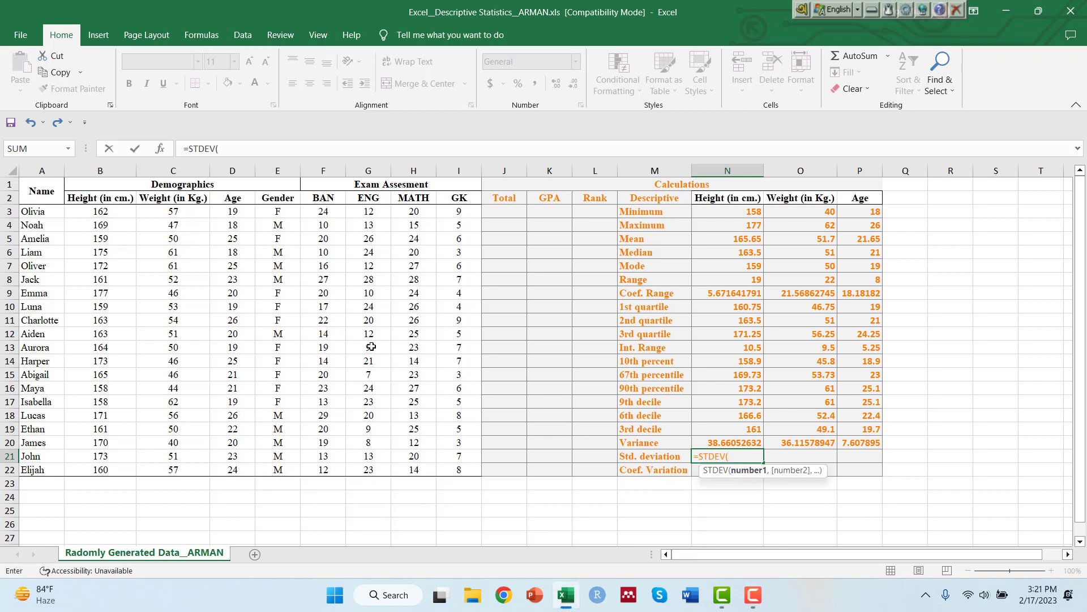
left_click_drag(97, 211, 107, 470)
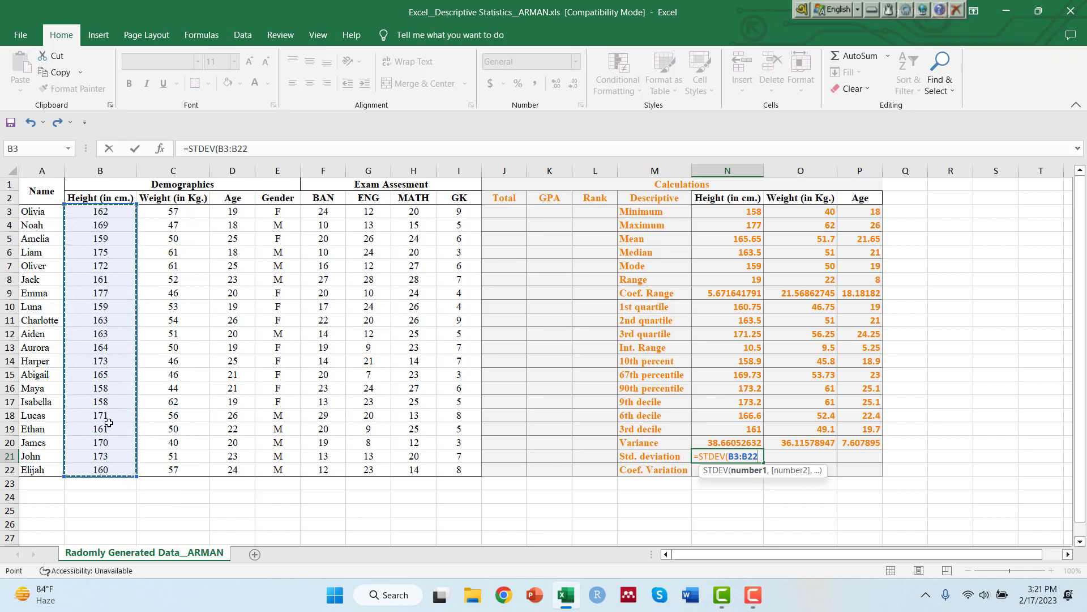
type(")")
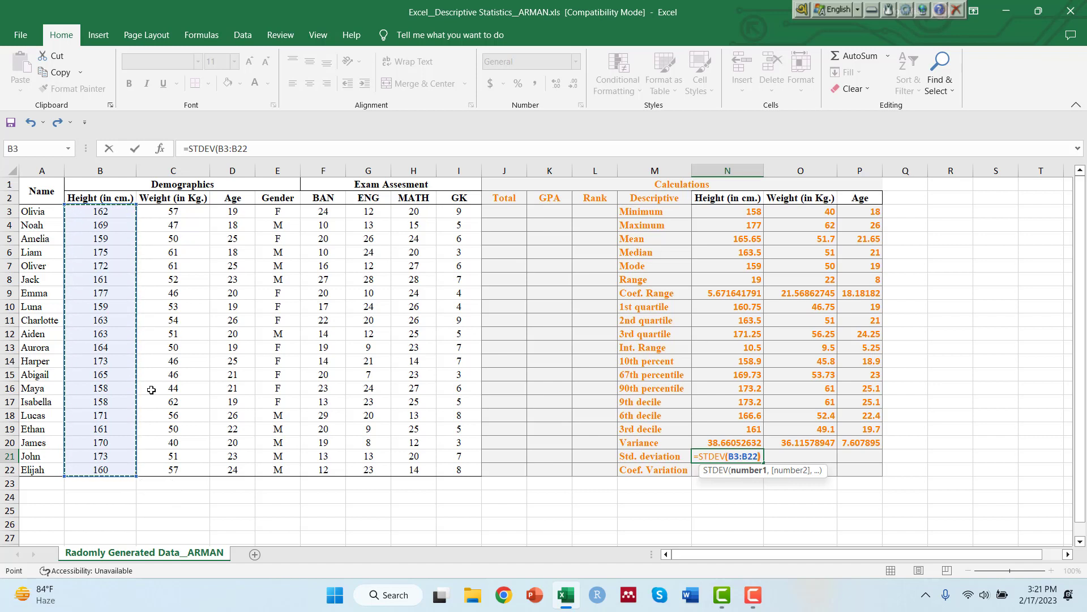
key("Return")
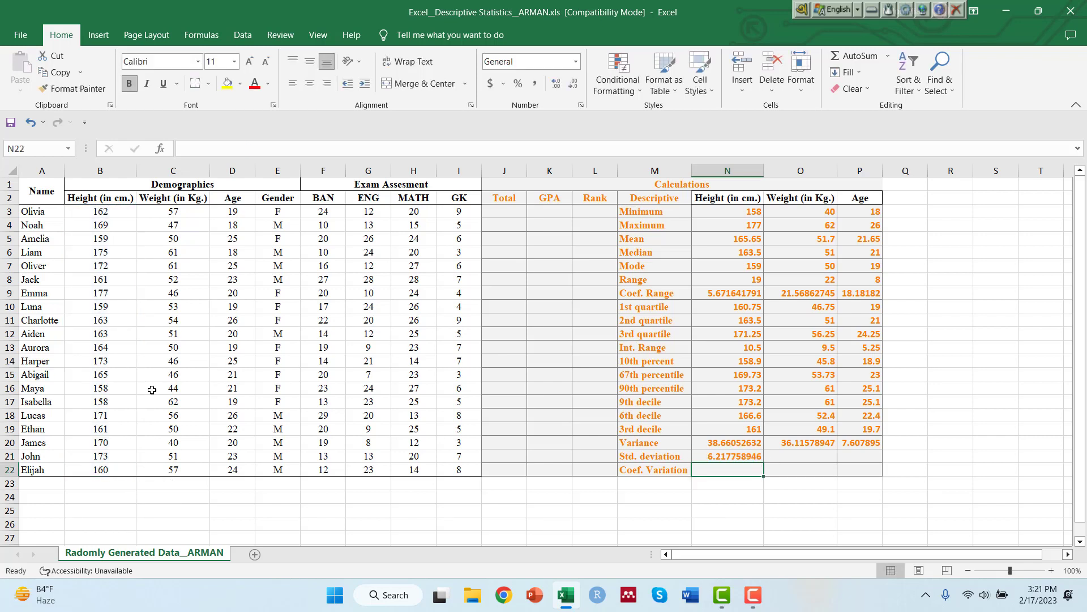
left_click(714, 456)
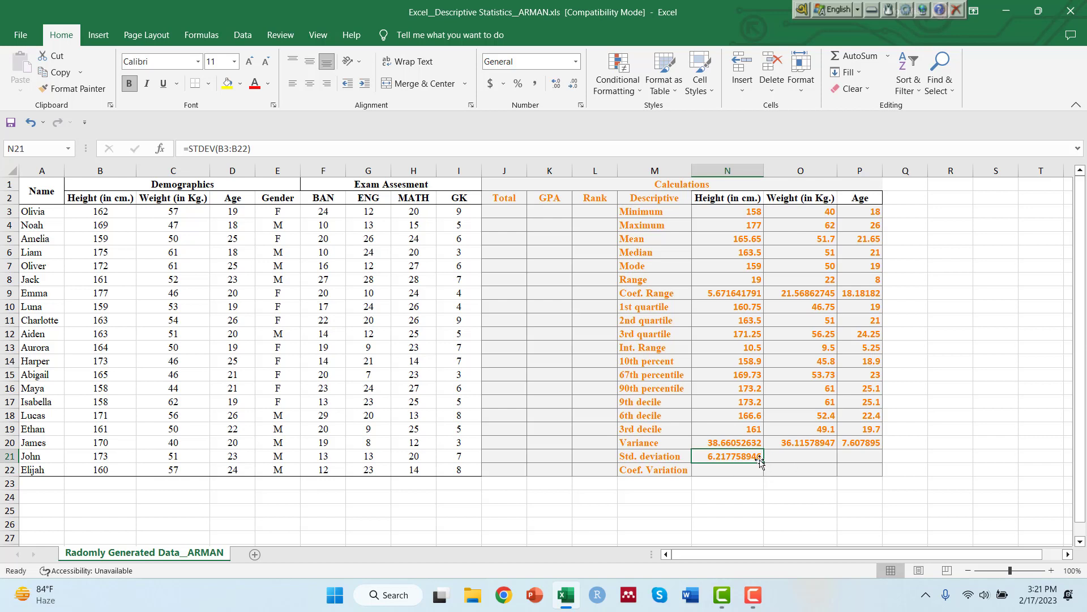
left_click_drag(760, 462, 842, 465)
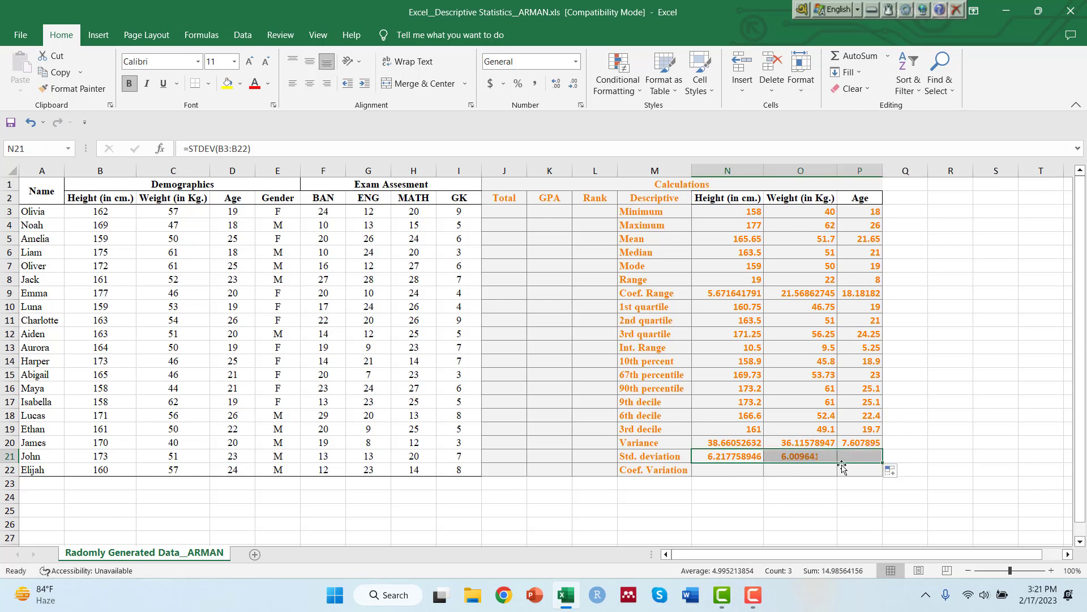
Calculate the coefficient of variation of height in N22 with =(N21/N5)*100 and fill the formula across to weight and age.
left_click(718, 468)
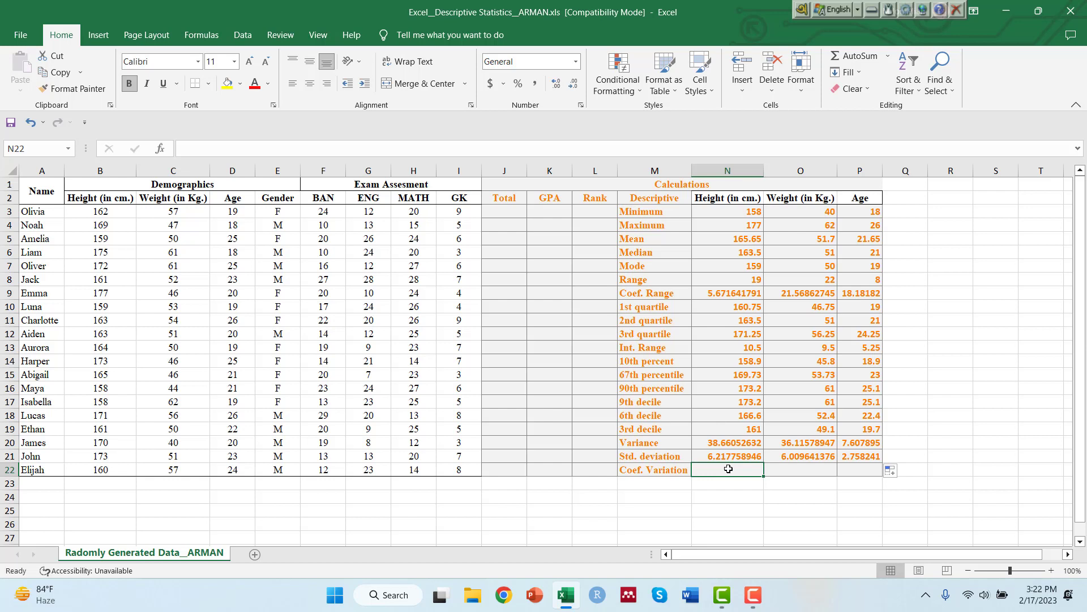
type("=")
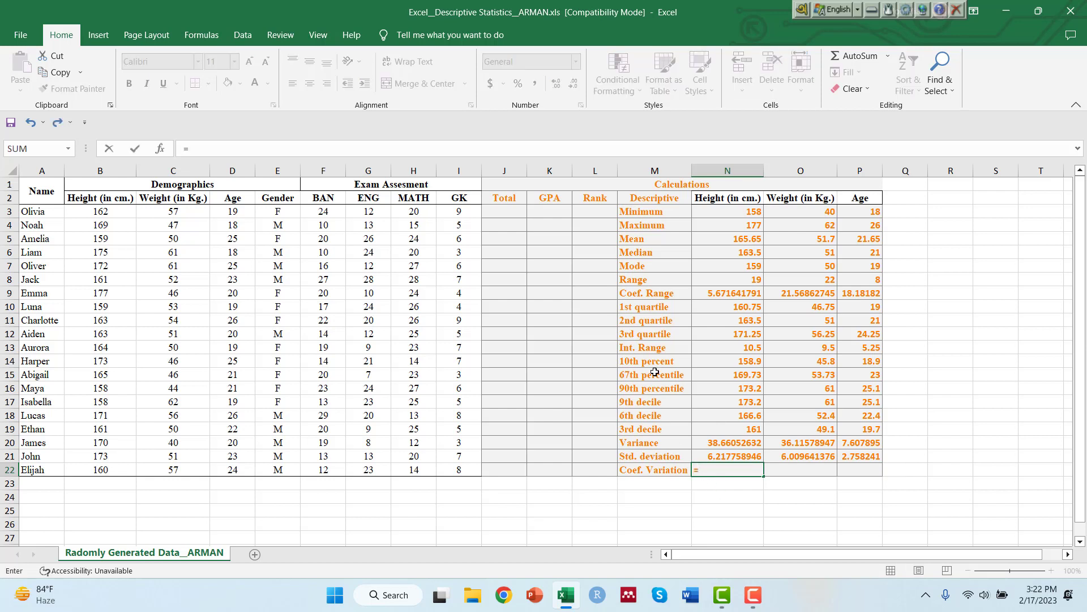
type("(")
left_click(722, 456)
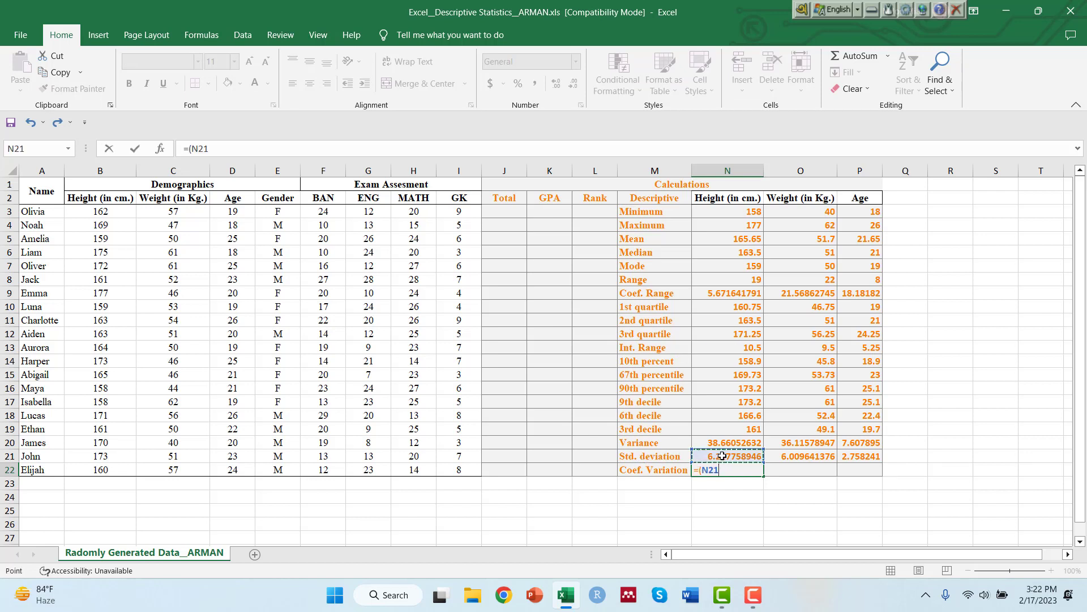
type("/")
left_click(727, 242)
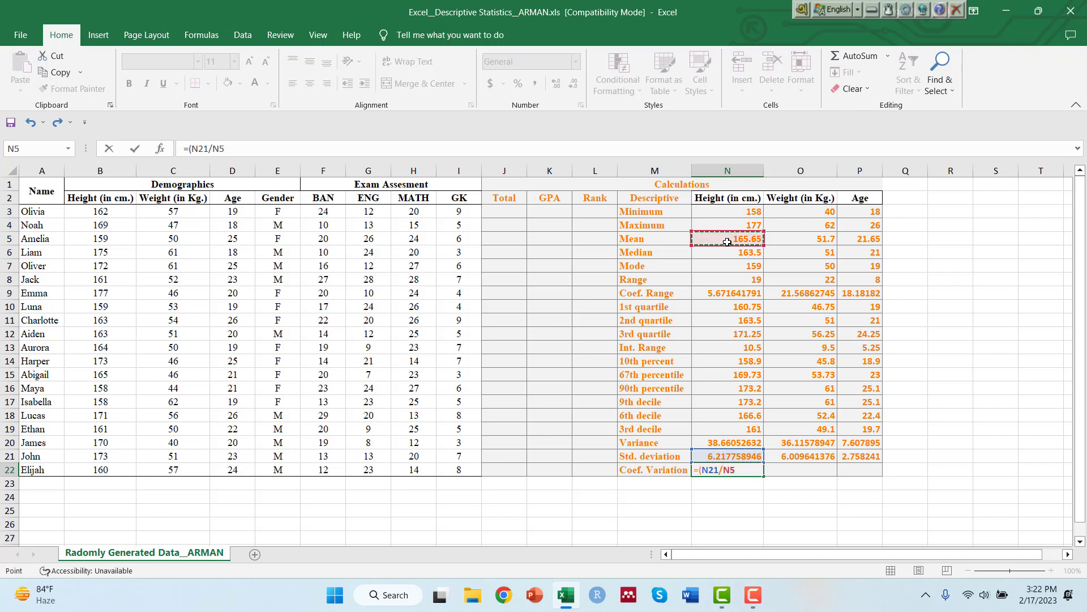
type(")*100")
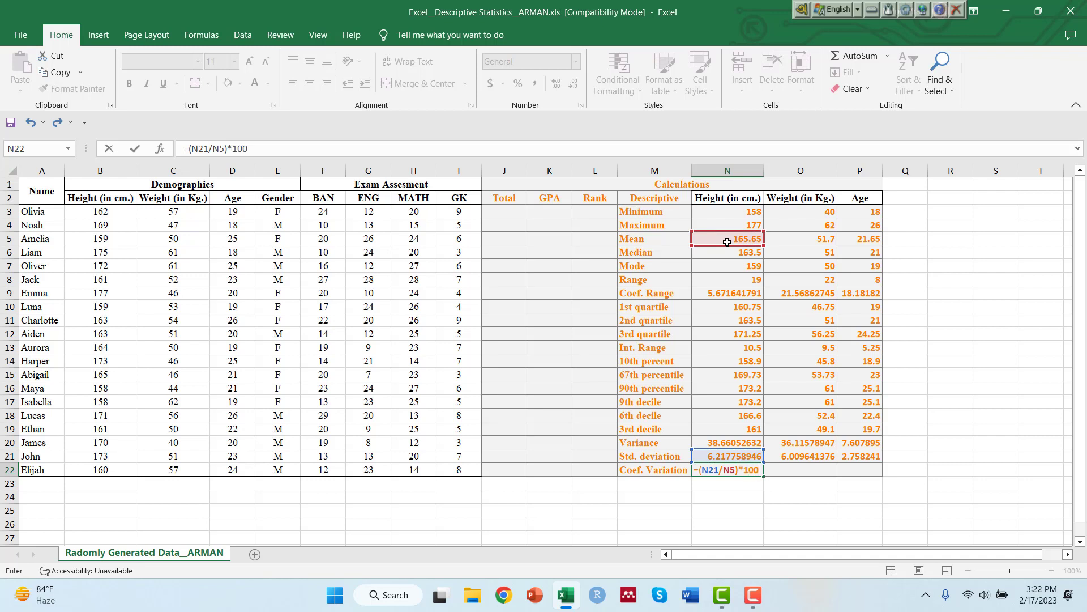
key("Return")
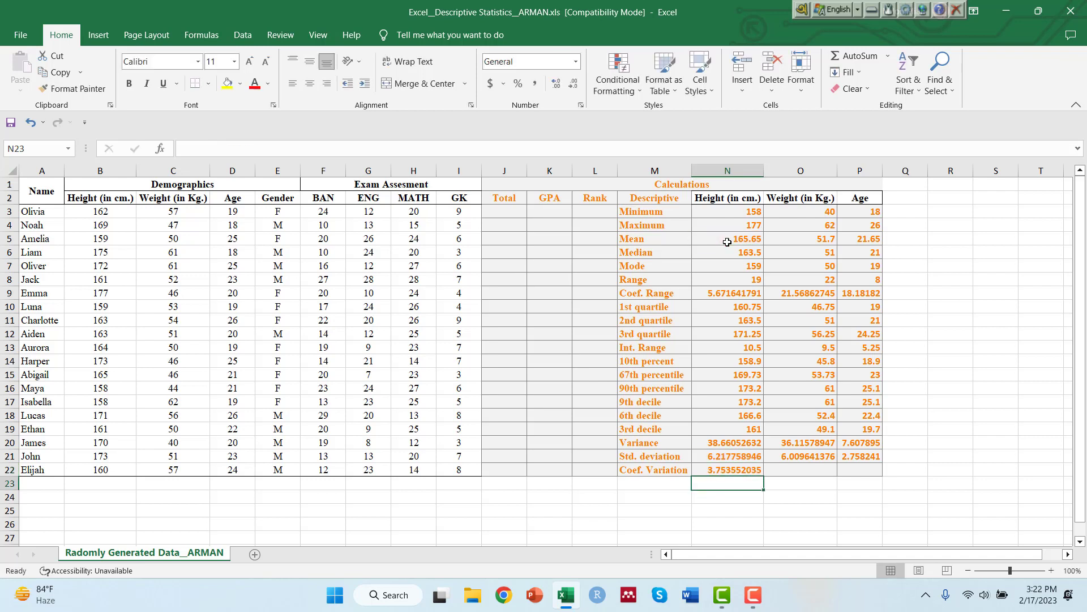
left_click(719, 468)
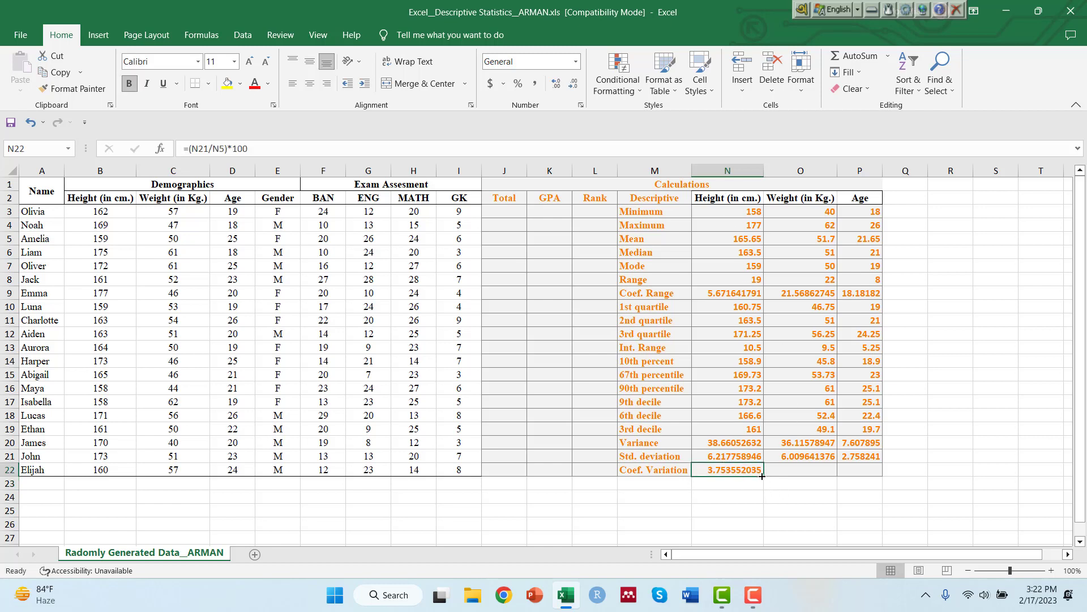
left_click_drag(762, 476, 877, 477)
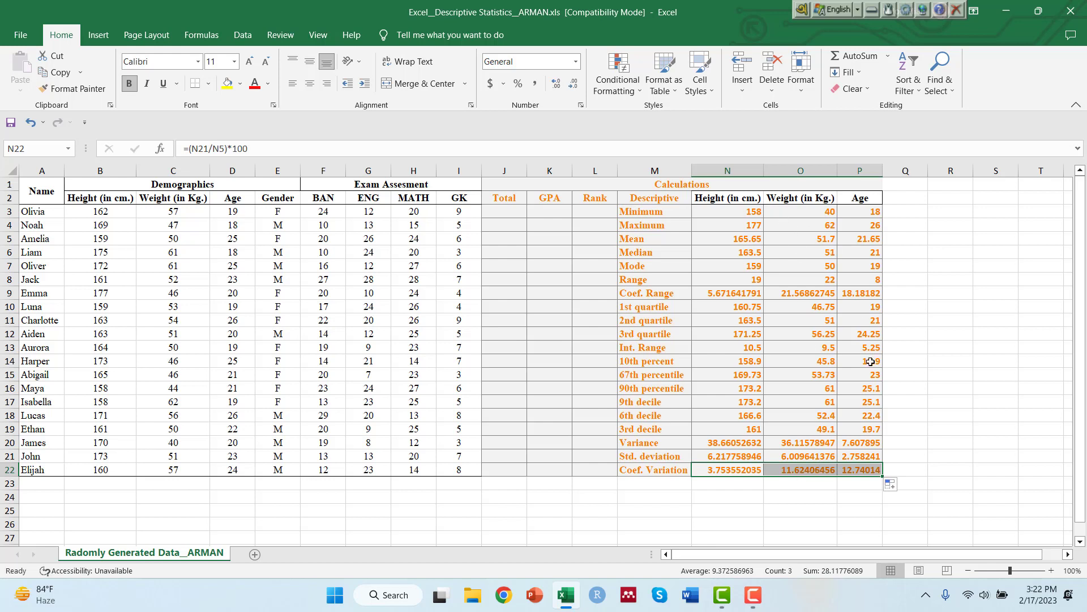
left_click(904, 461)
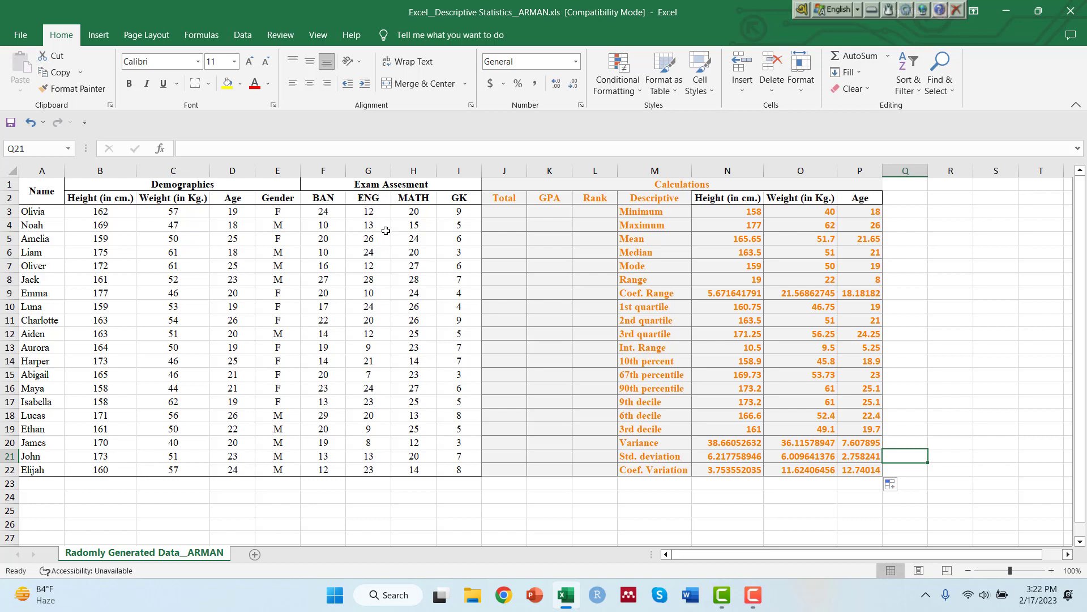
left_click(597, 209)
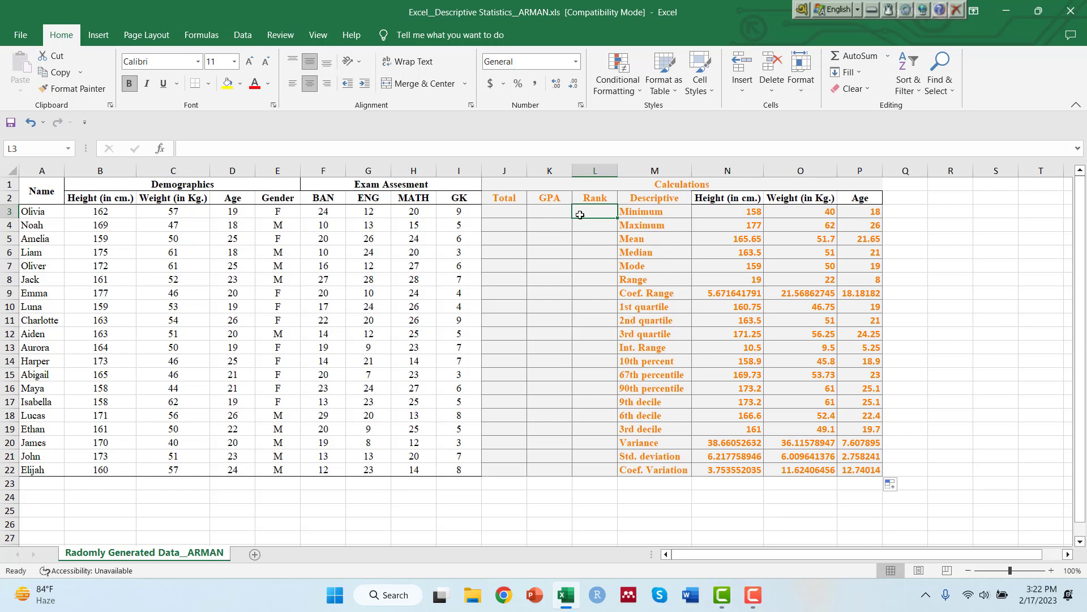